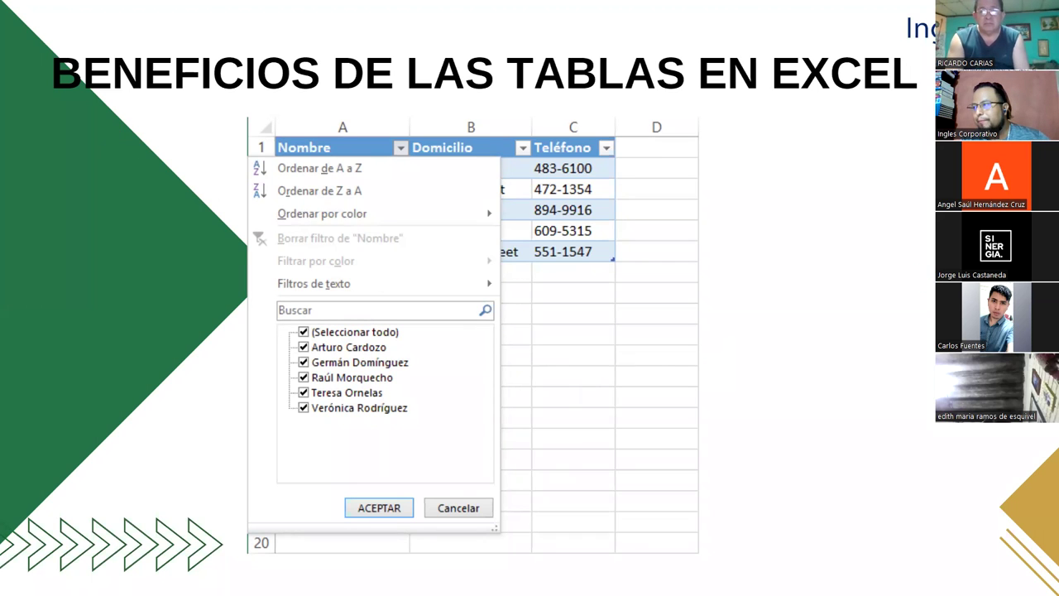
# Step: Advance through the remaining five slides, ending at the totals-row example
pyautogui.press('Right')
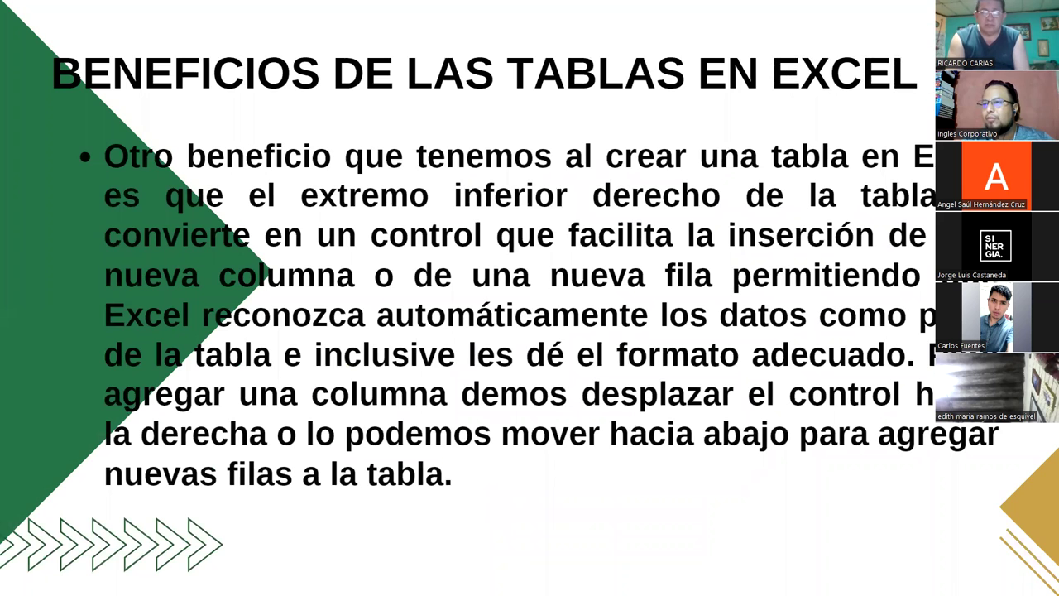
pyautogui.press('Right')
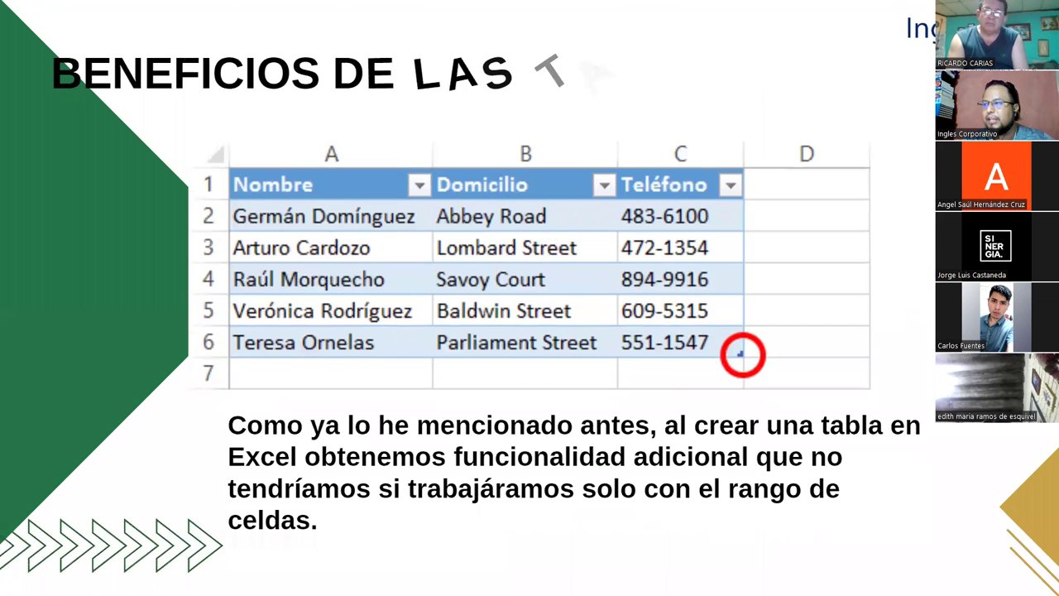
pyautogui.press('Right')
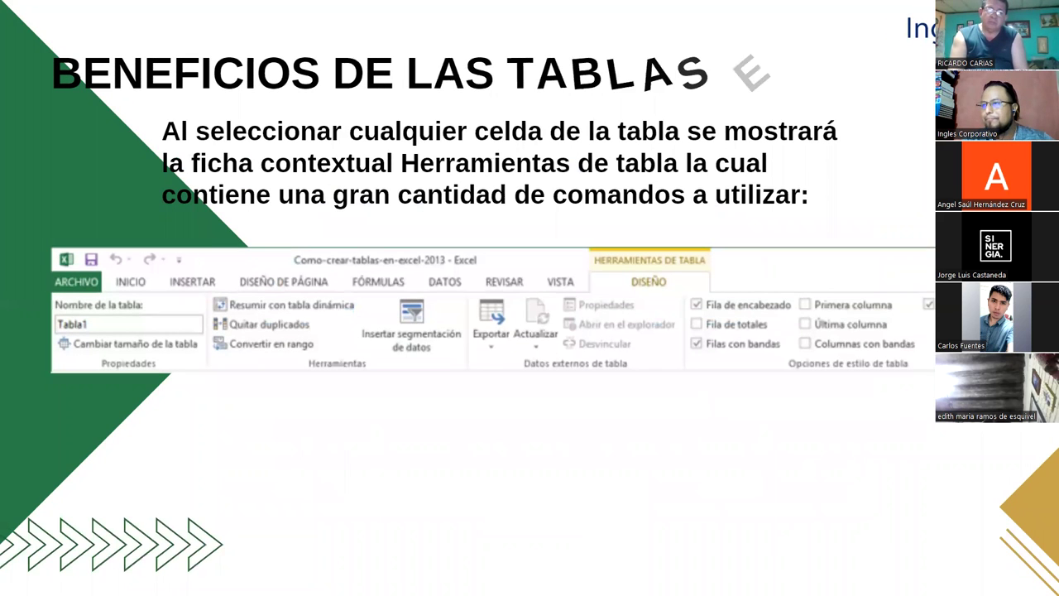
pyautogui.press('Right')
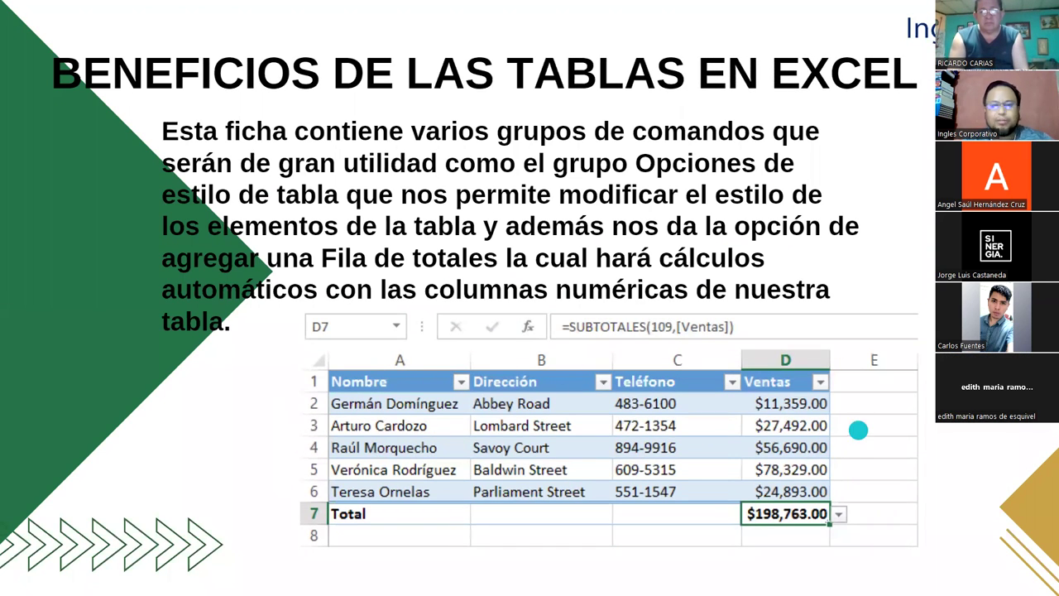
pyautogui.press('Right')
pyautogui.press('Right')
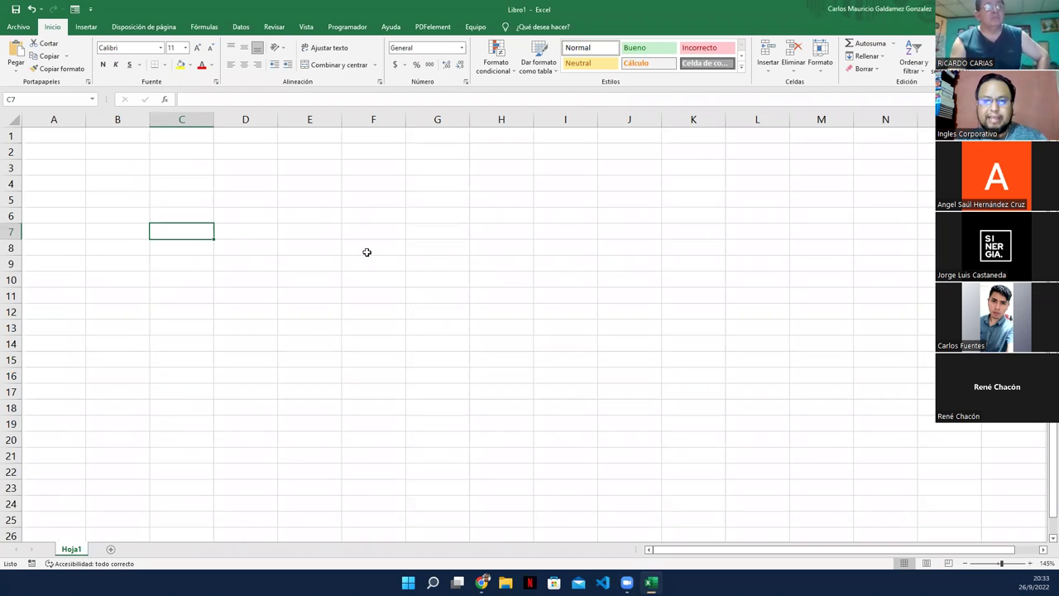
# Step: Enter headers #, Cod_Prod, Descripcion and Precio/u_C in A1:D1, correcting D1 with F2
pyautogui.click(57, 139)
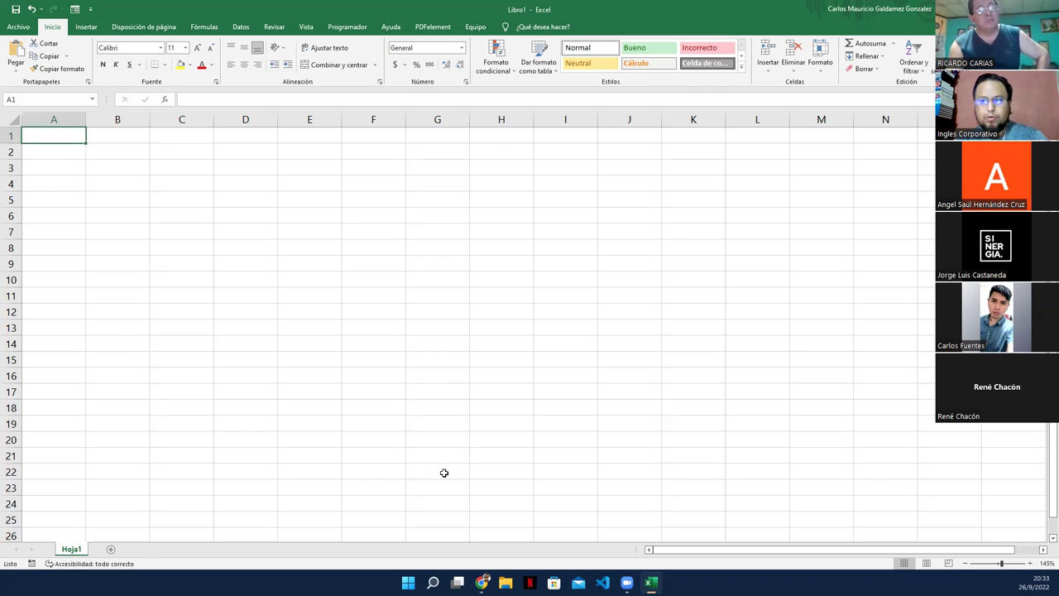
pyautogui.write('#')
pyautogui.press('Tab')
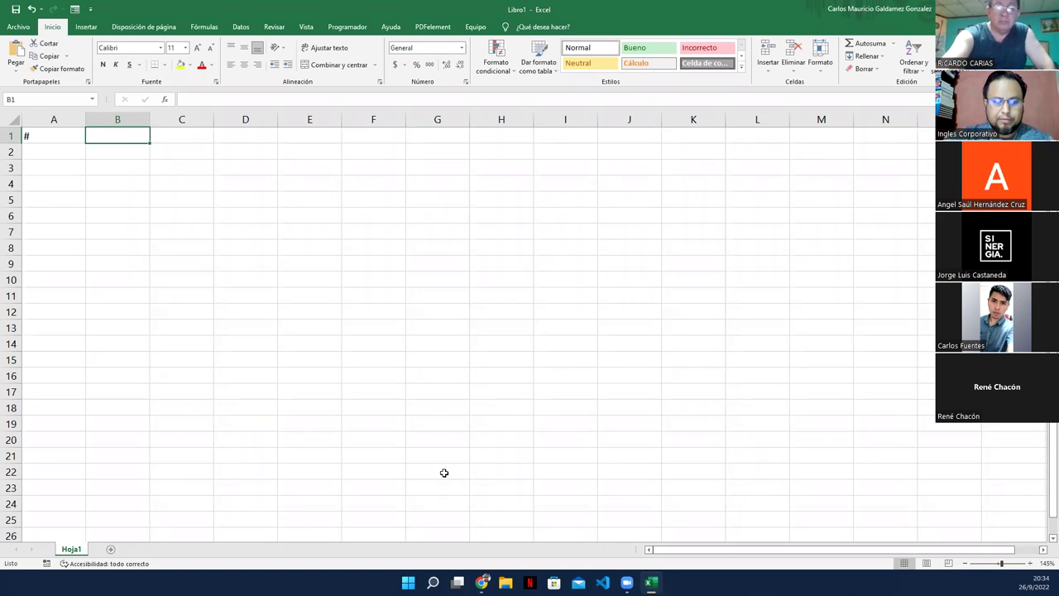
pyautogui.write('Co')
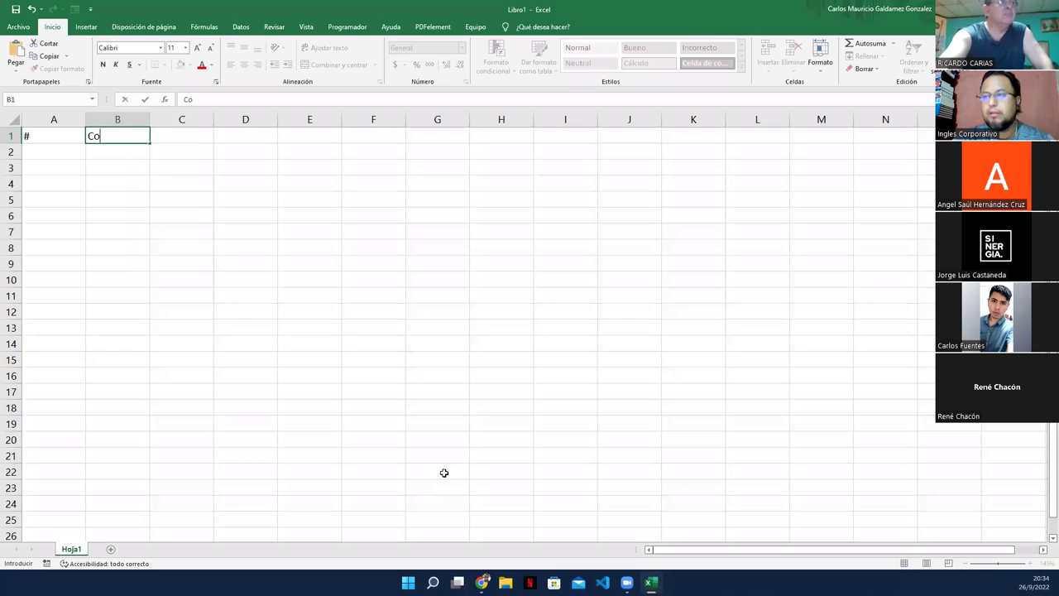
pyautogui.write('d_Prod')
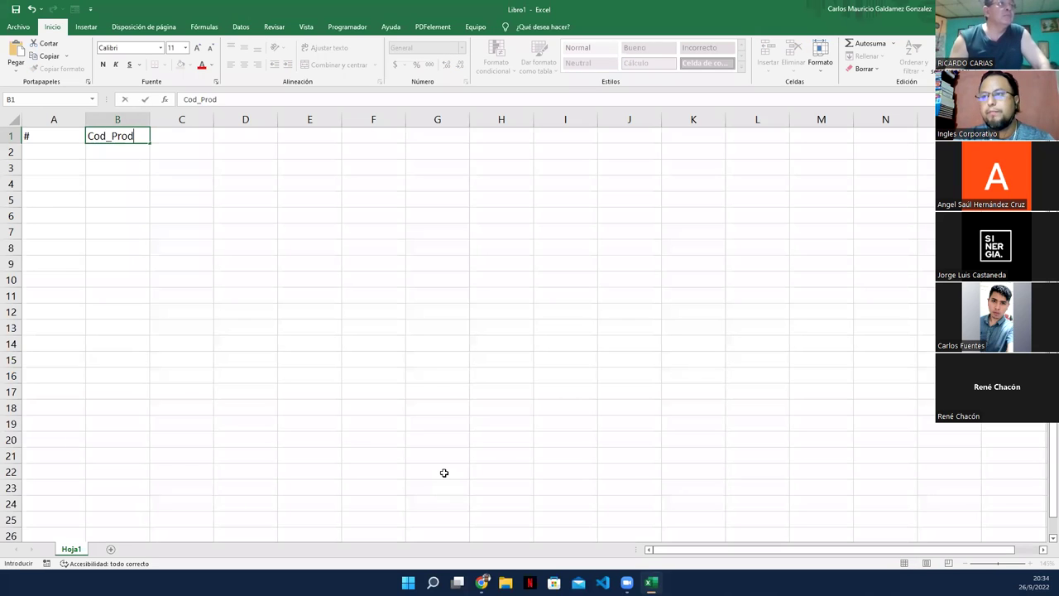
pyautogui.press('Tab')
pyautogui.write('Desc')
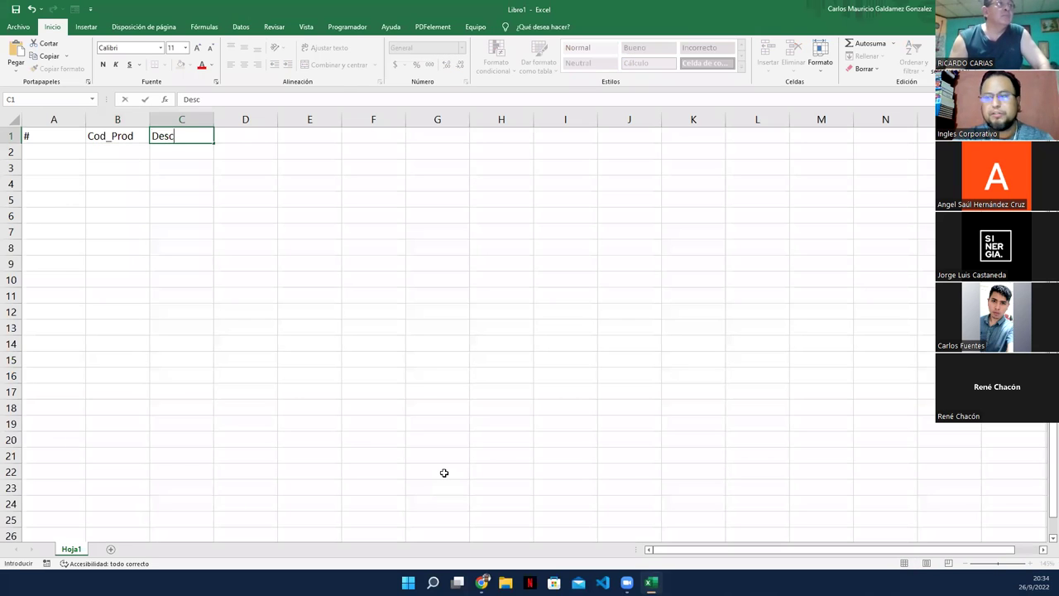
pyautogui.write('ripcion')
pyautogui.press('Tab')
pyautogui.write('Prec')
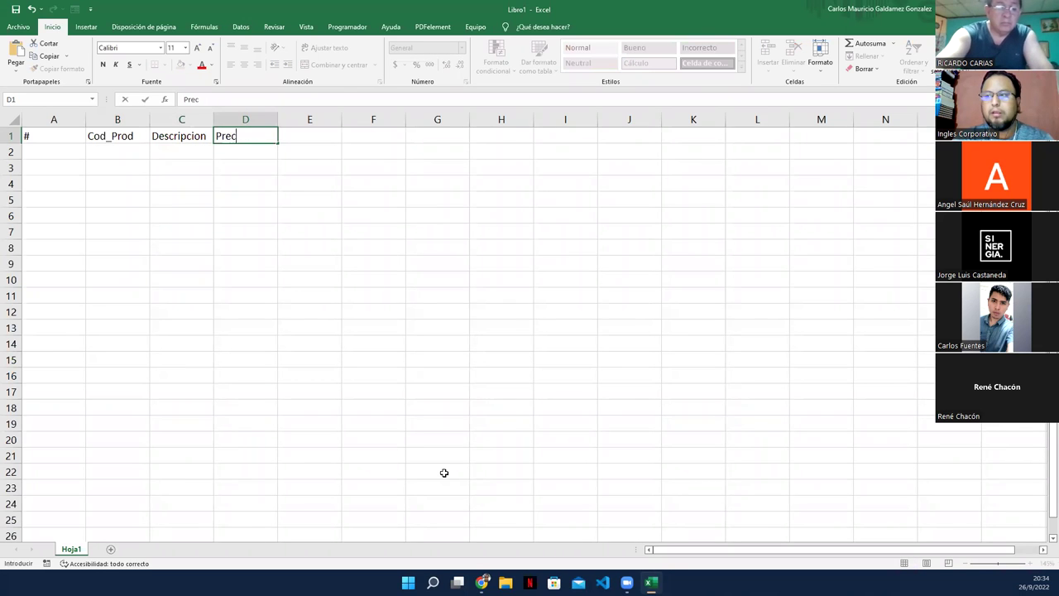
pyautogui.write('io/')
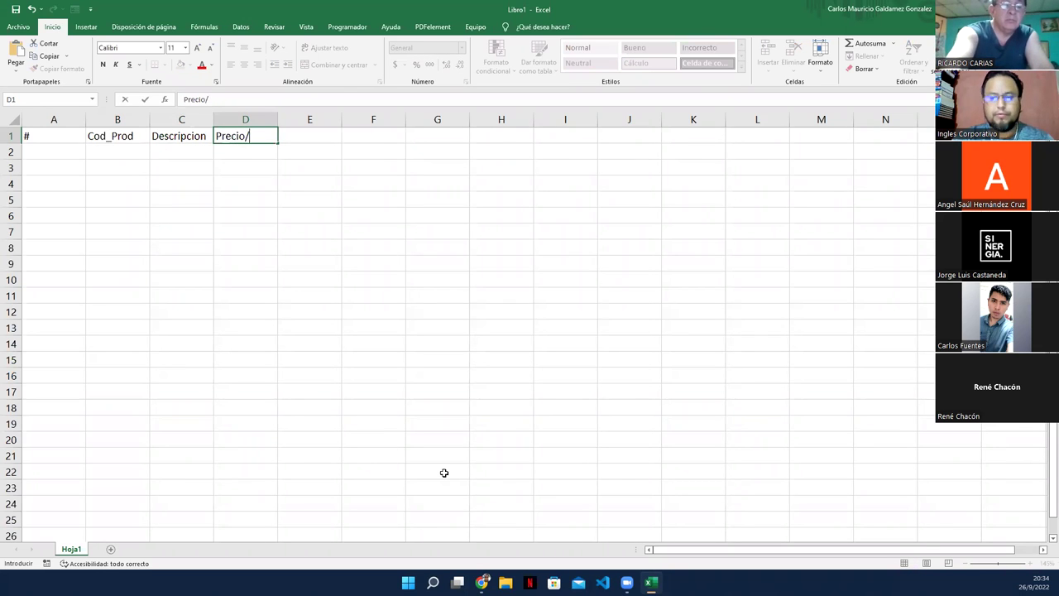
pyautogui.write('u')
pyautogui.press('Tab')
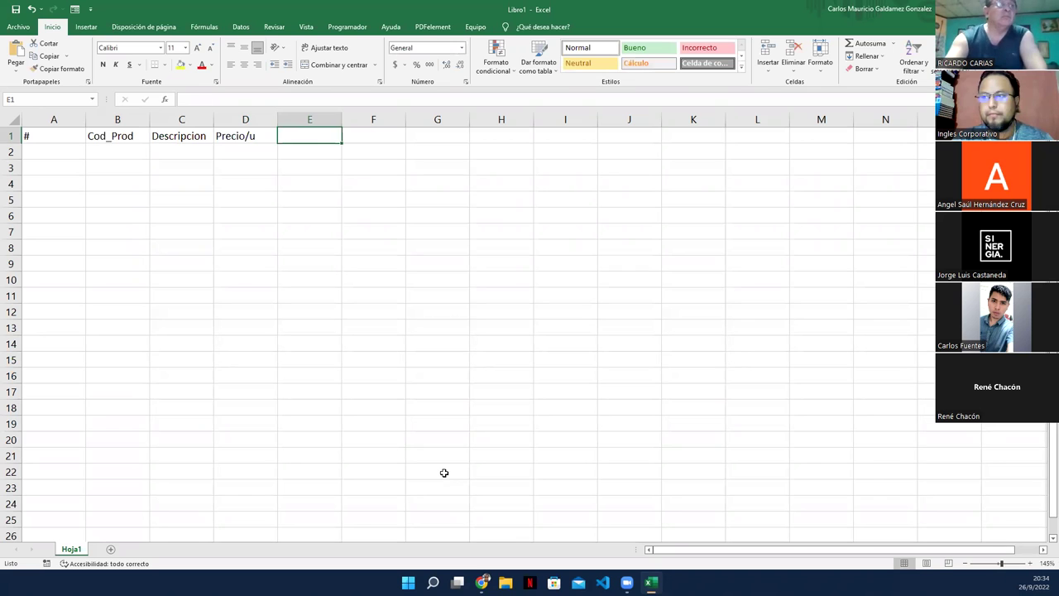
pyautogui.hotkey('shift', 'Tab')
pyautogui.press('F2')
pyautogui.write('_C')
pyautogui.press('Tab')
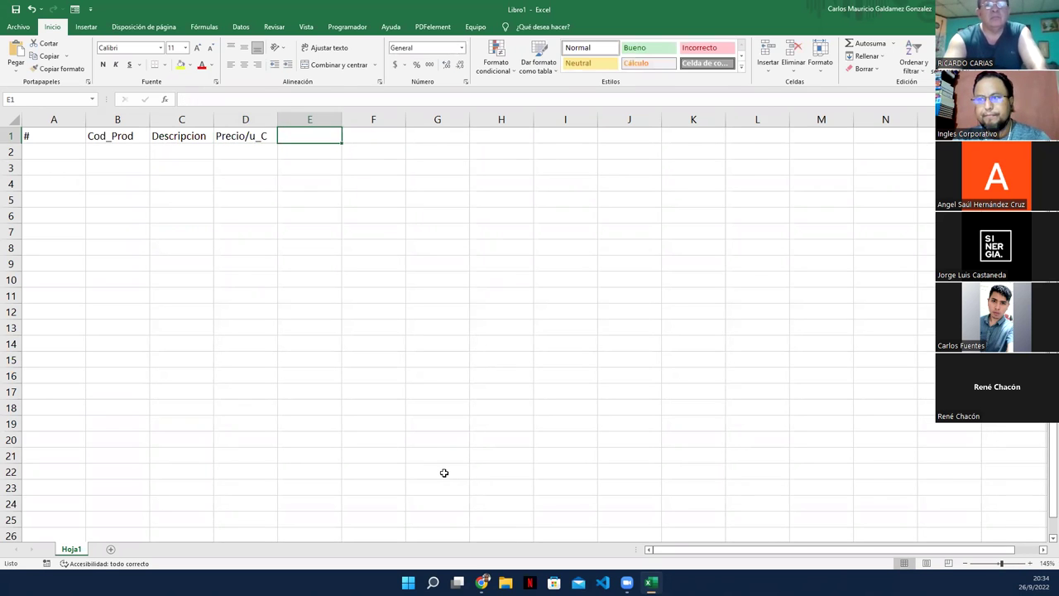
# Step: Enter headers Precio/u_V, Stock, Proveedor, Email and Telefono in E1:I1
pyautogui.write('Precio')
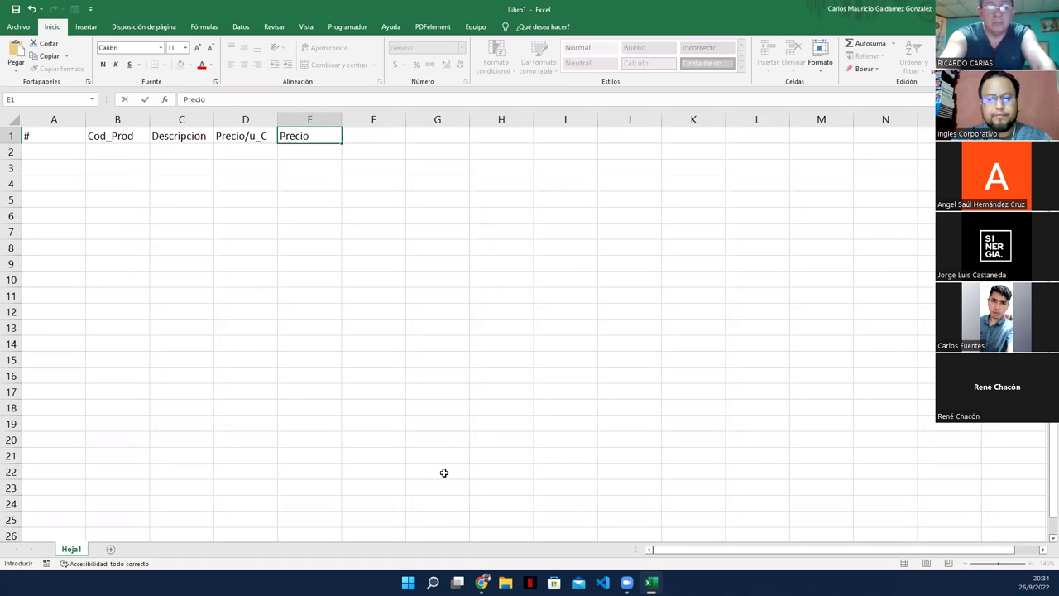
pyautogui.write('/u_')
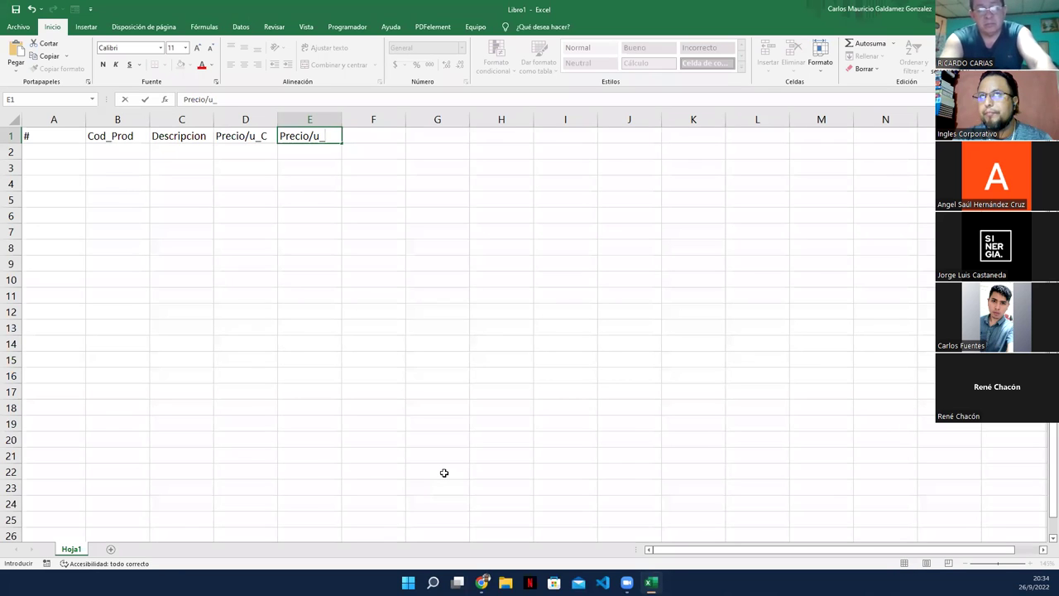
pyautogui.write('V')
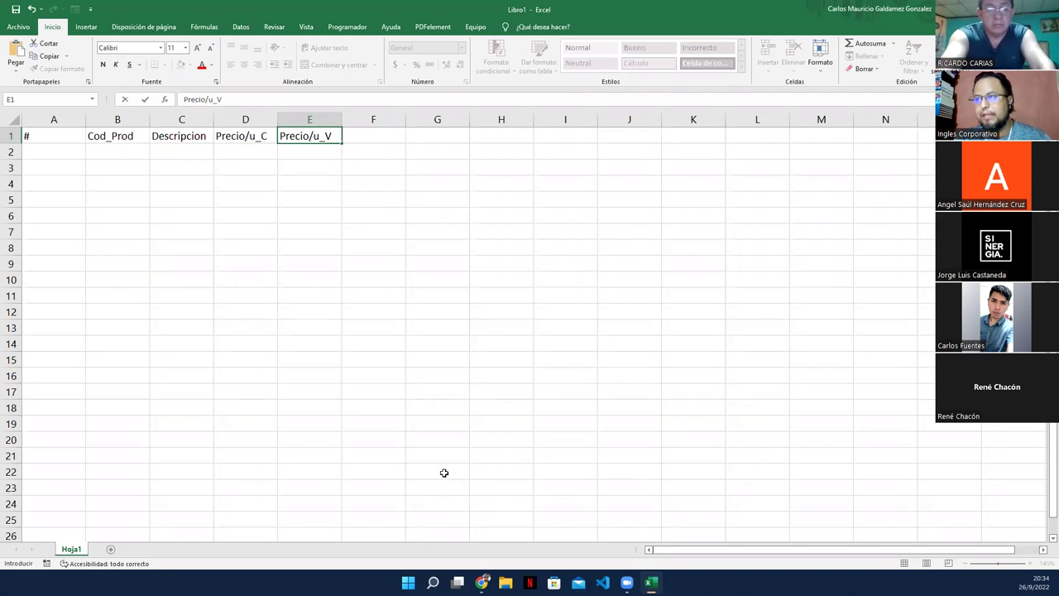
pyautogui.press('Tab')
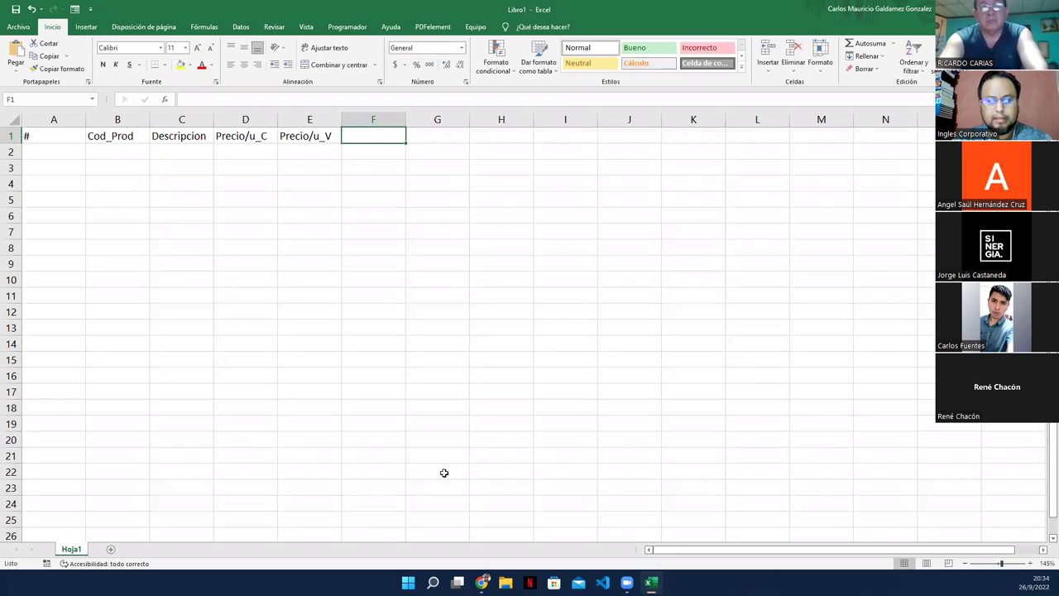
pyautogui.write('Stock')
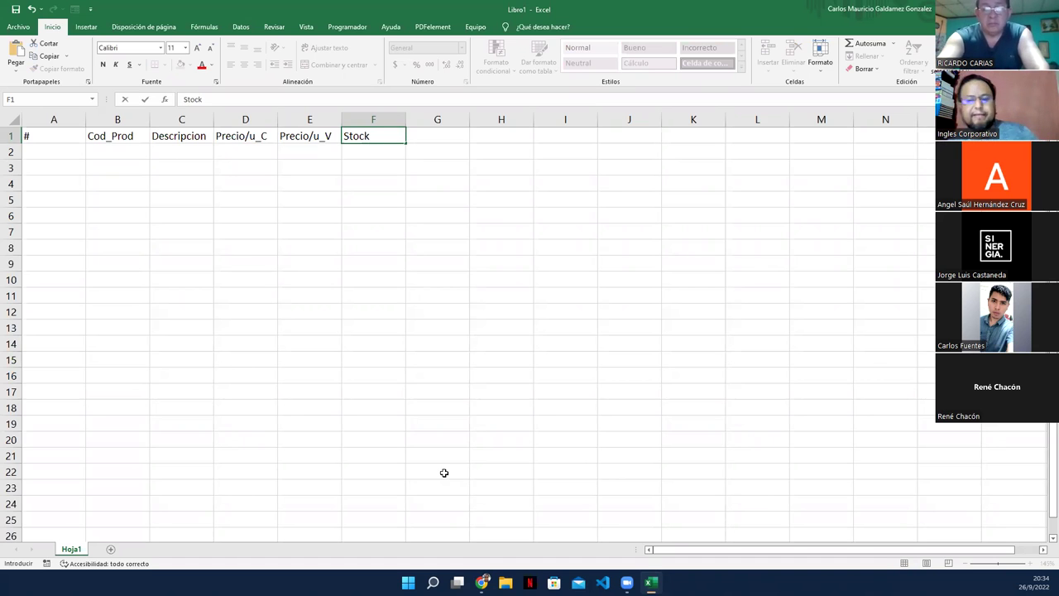
pyautogui.press('Tab')
pyautogui.write('P')
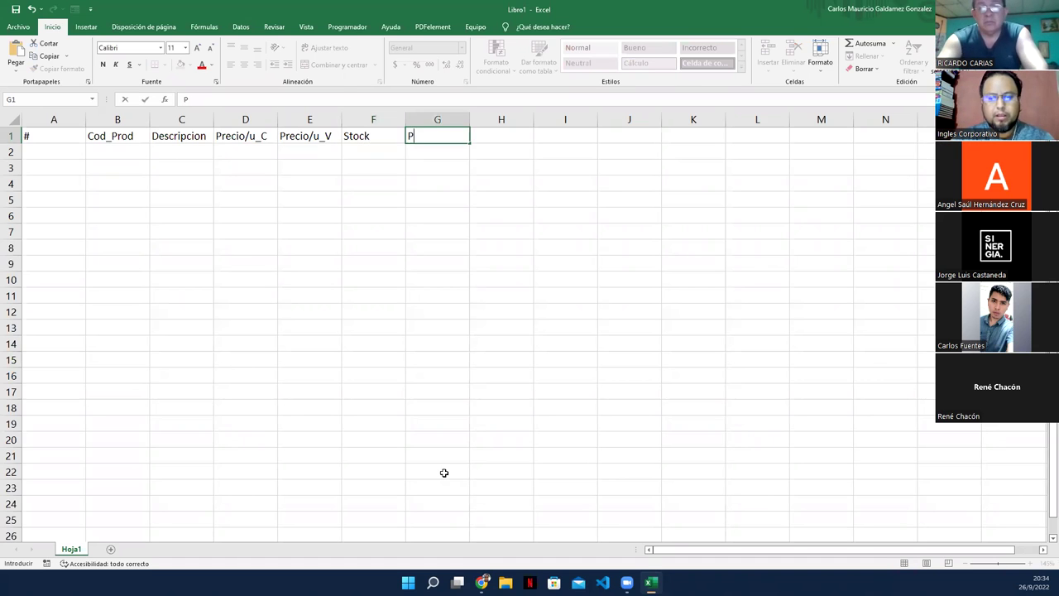
pyautogui.write('roveedor')
pyautogui.press('Tab')
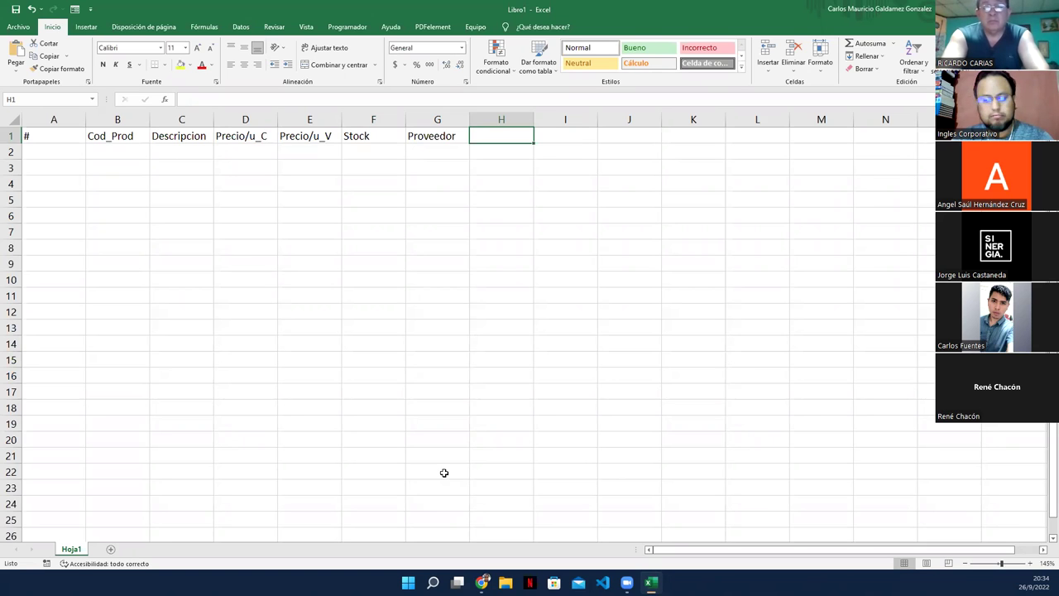
pyautogui.write('Email')
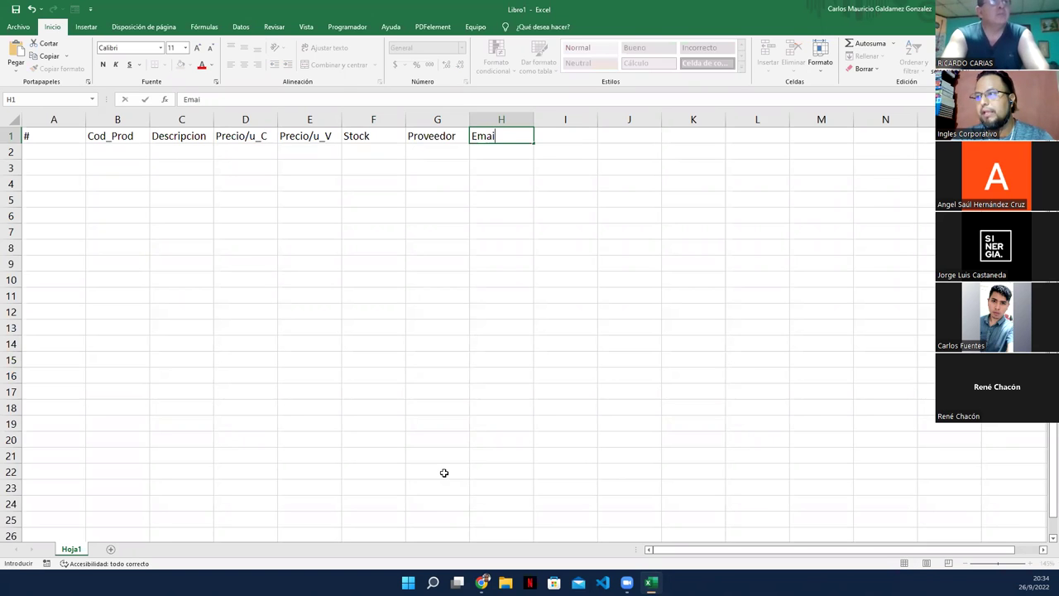
pyautogui.press('Tab')
pyautogui.write('Telefono')
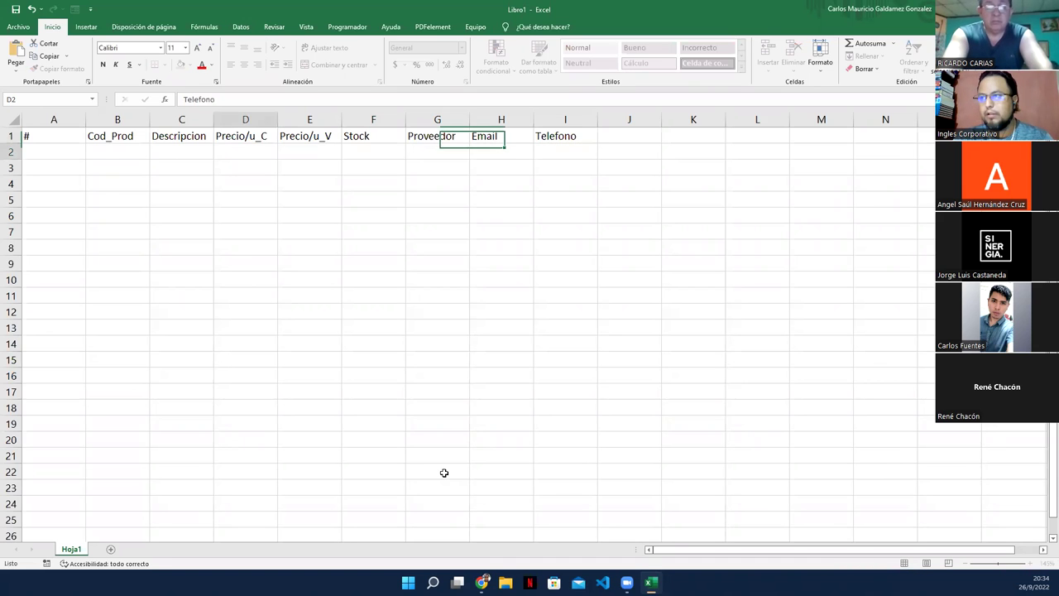
pyautogui.press('Return')
pyautogui.press('Left')
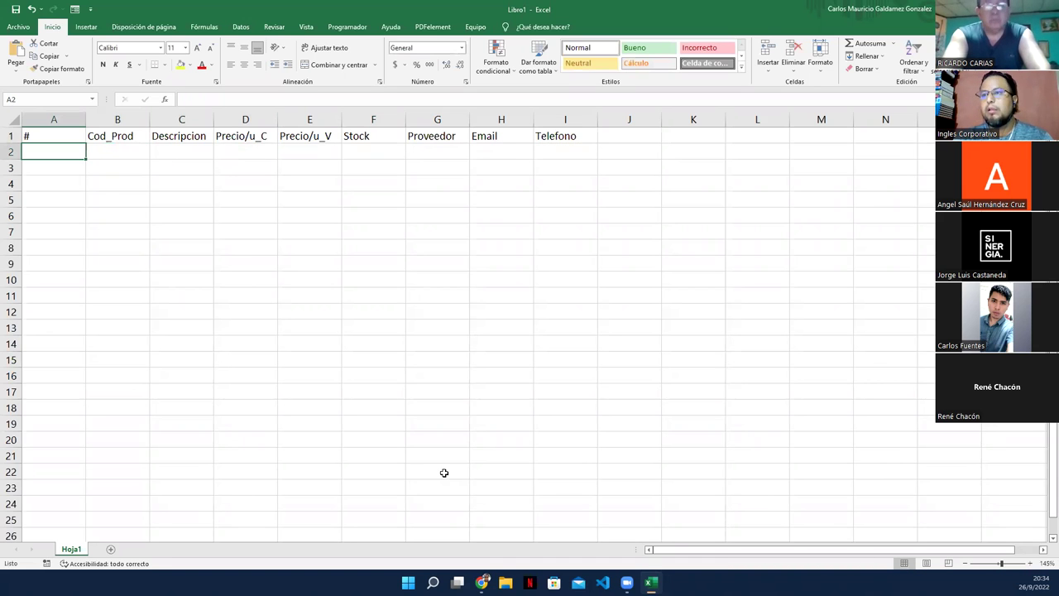
# Step: Resize columns A–E: narrow A for #, widen B, C and D, slightly narrow E
pyautogui.click(48, 135)
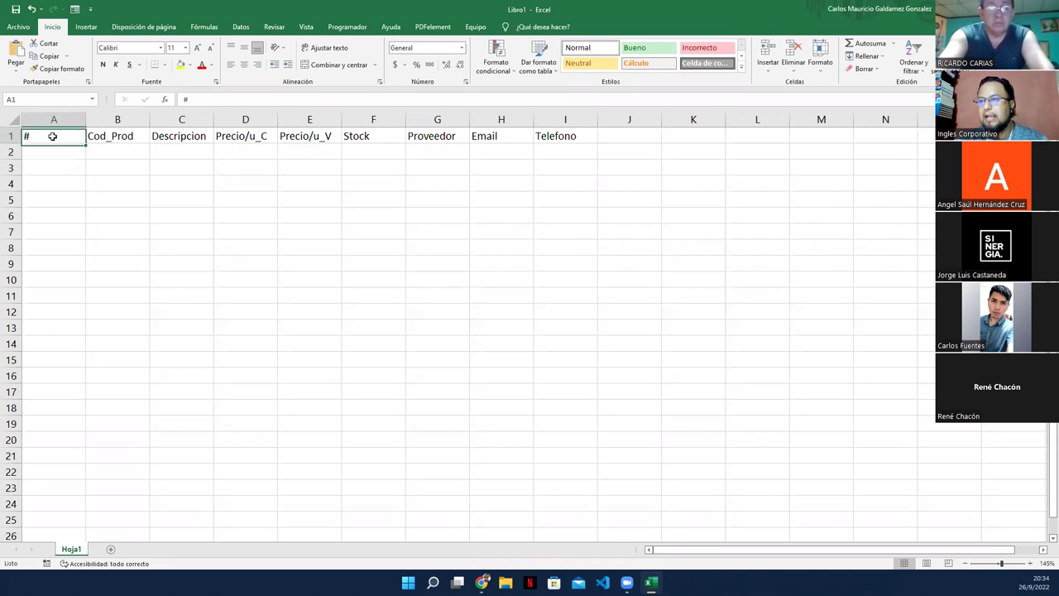
pyautogui.moveTo(47, 136); pyautogui.dragTo(553, 138)
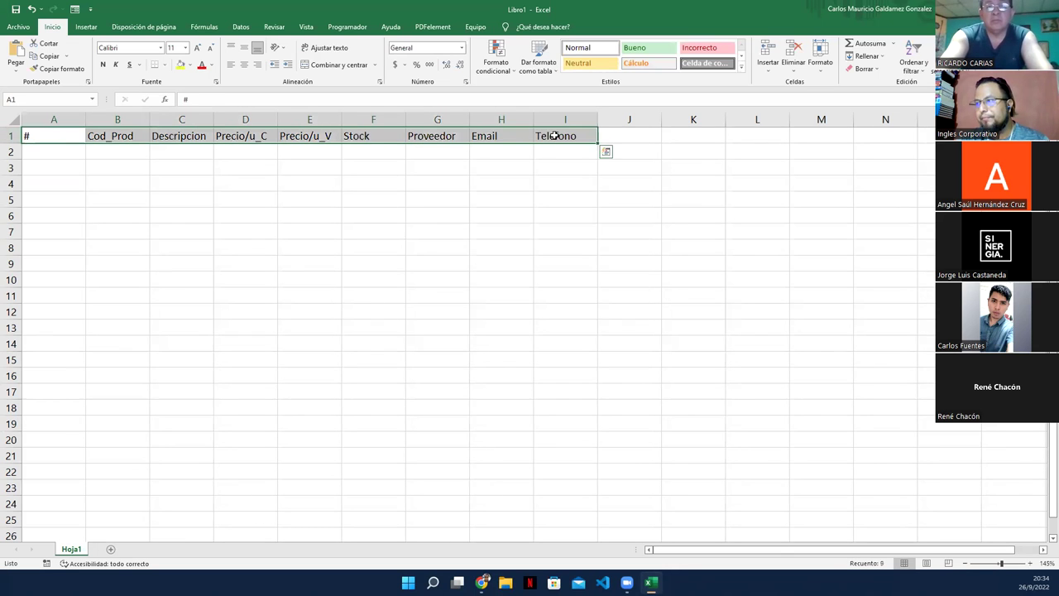
pyautogui.click(58, 156)
pyautogui.moveTo(85, 119); pyautogui.dragTo(44, 119)
pyautogui.moveTo(108, 119); pyautogui.dragTo(124, 120)
pyautogui.moveTo(188, 119); pyautogui.dragTo(237, 124)
pyautogui.moveTo(301, 120); pyautogui.dragTo(333, 120)
pyautogui.moveTo(397, 120); pyautogui.dragTo(358, 120)
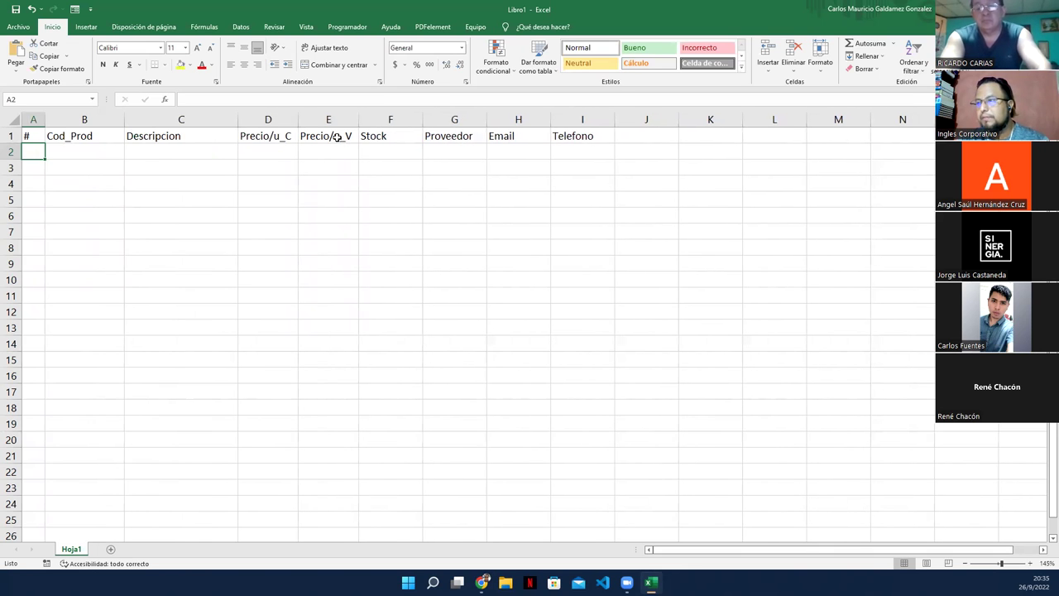
# Step: Apply the Contabilidad accounting format to D2:E2, then select the header row A1:I1
pyautogui.moveTo(261, 151); pyautogui.dragTo(291, 149)
pyautogui.click(396, 65)
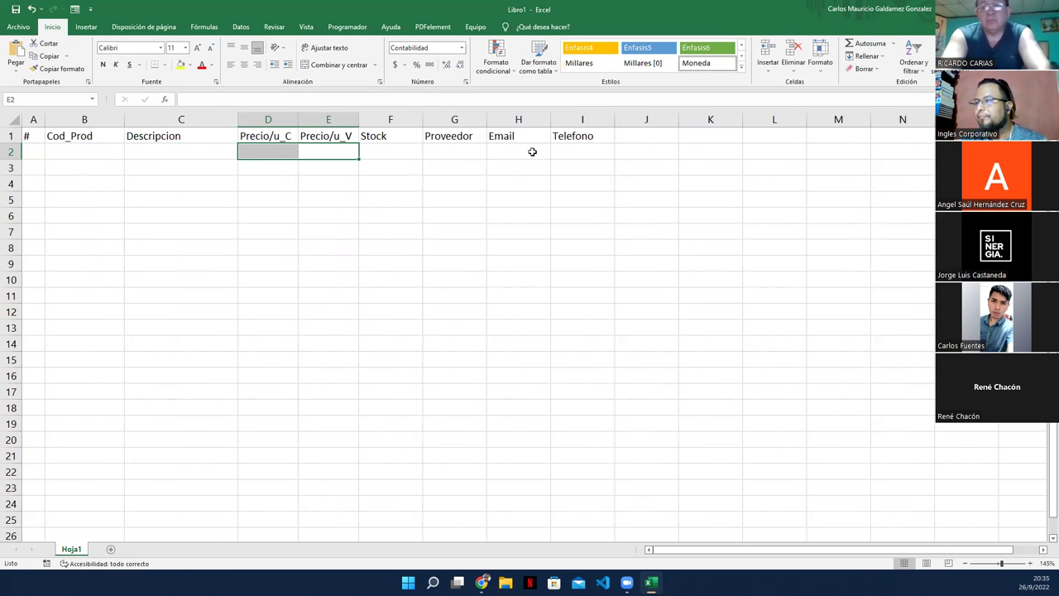
pyautogui.click(35, 139)
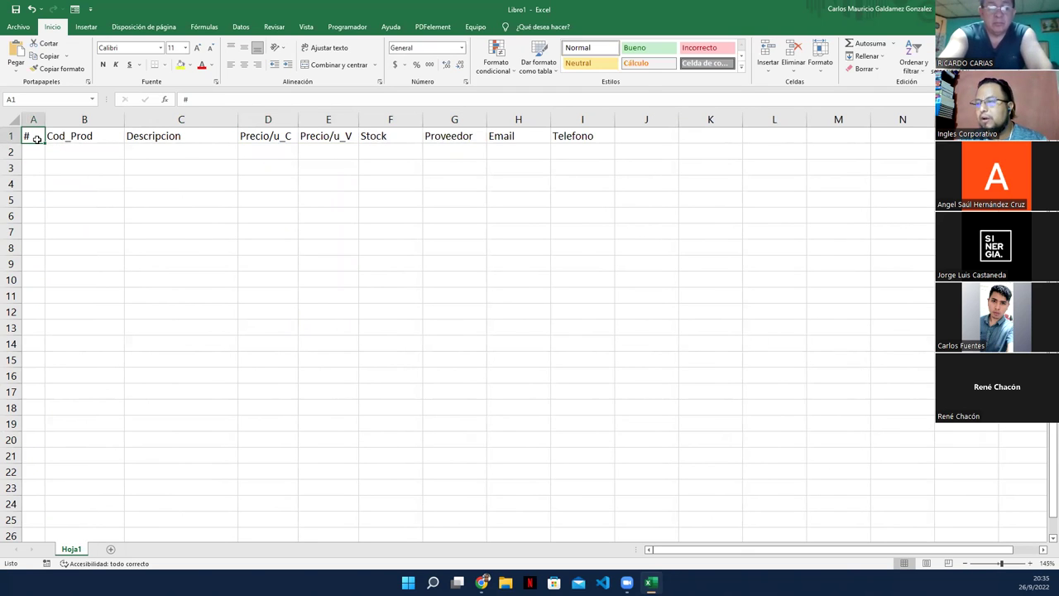
pyautogui.moveTo(33, 137); pyautogui.dragTo(570, 139)
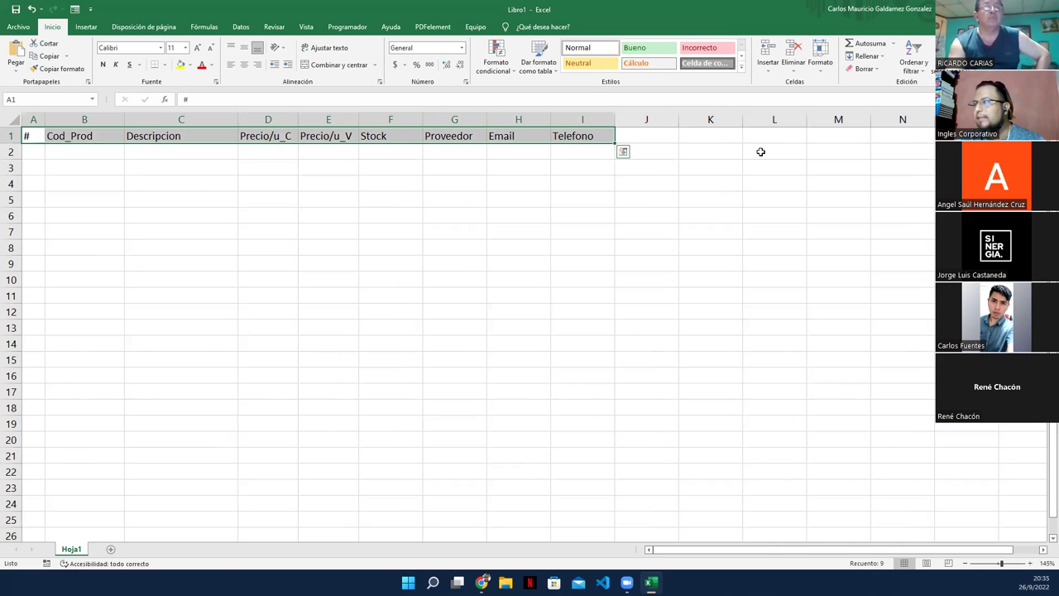
# Step: Open the data form with Ctrl+Shift+L, accepting the column-label warning
pyautogui.hotkey('ctrl', 'shift', 'l')
pyautogui.click(477, 335)
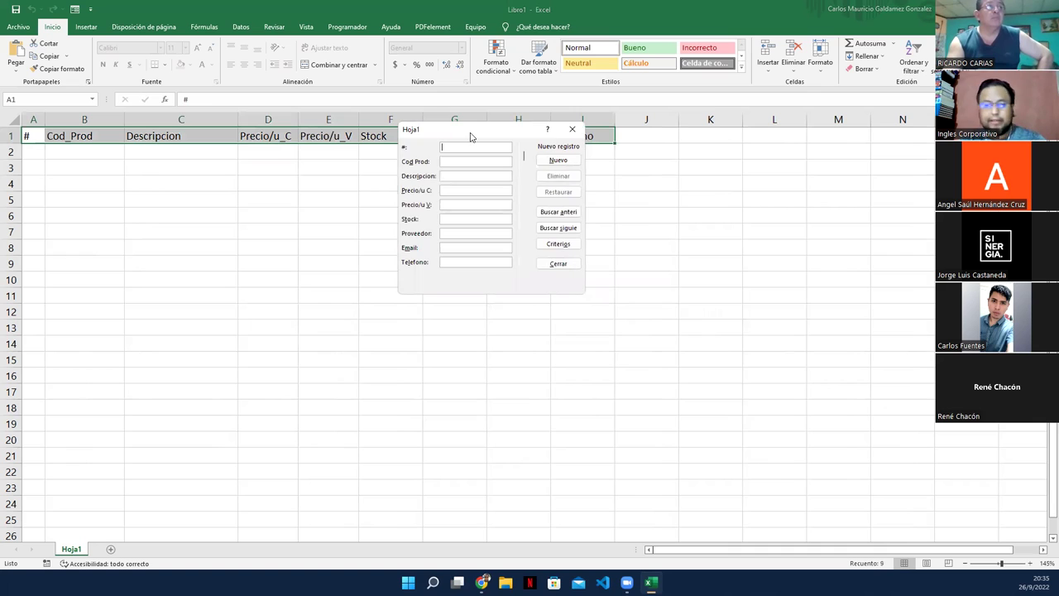
pyautogui.moveTo(468, 134); pyautogui.dragTo(612, 188)
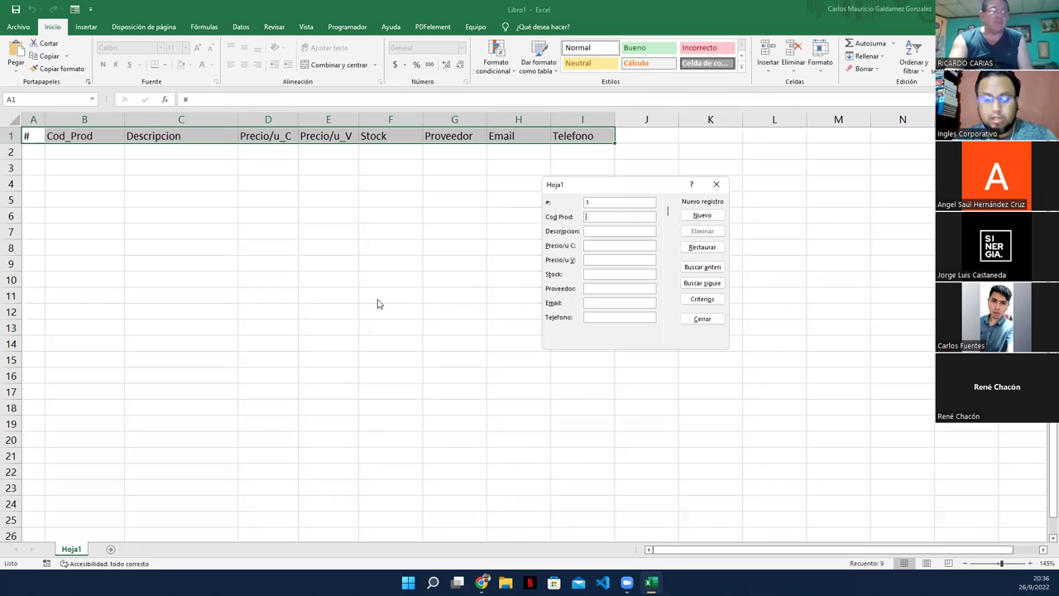
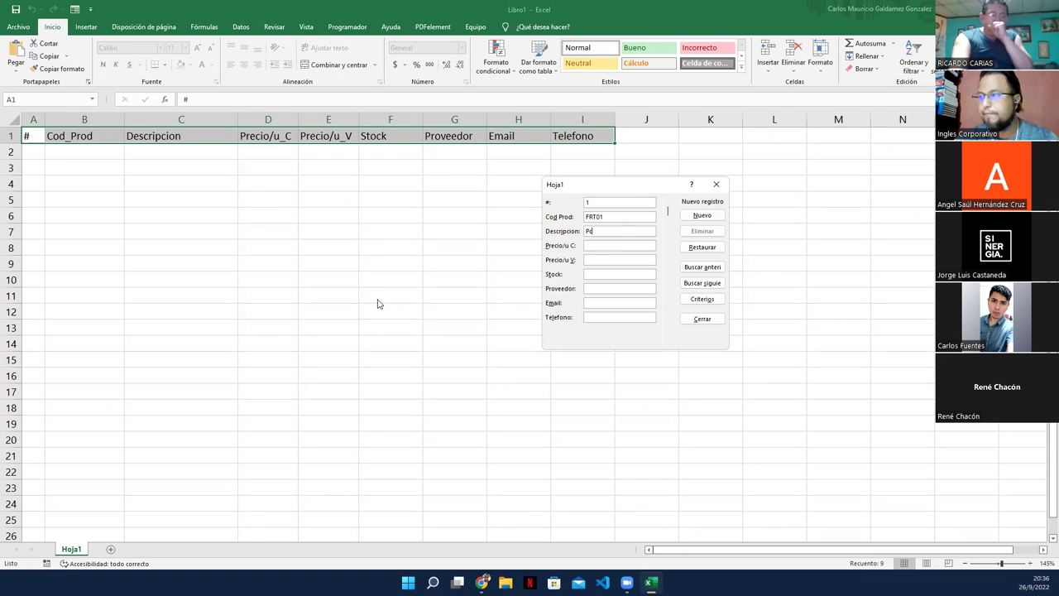
# Step: Add record FRT01, Piña azucaron, 0.99, 1.75, stock 50, with supplier, e-mail and phone
pyautogui.press('BackSpace')
pyautogui.press('BackSpace')
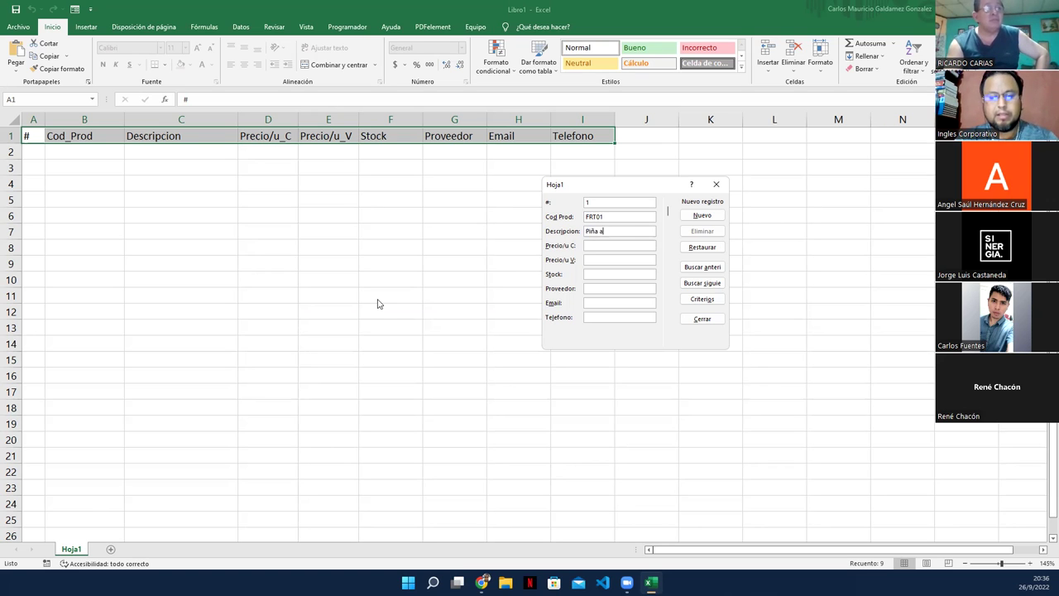
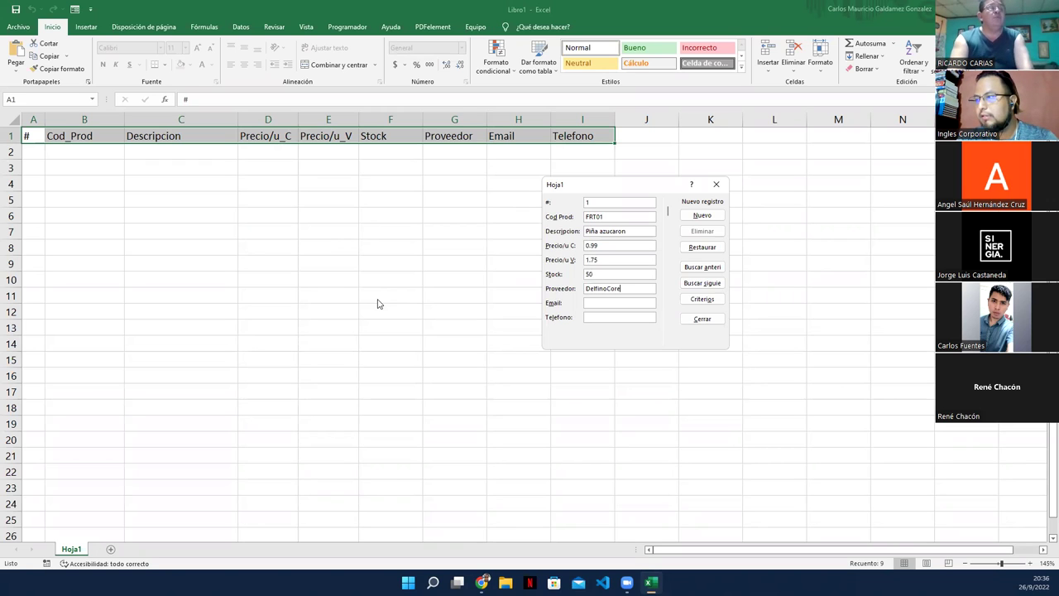
pyautogui.press('BackSpace')
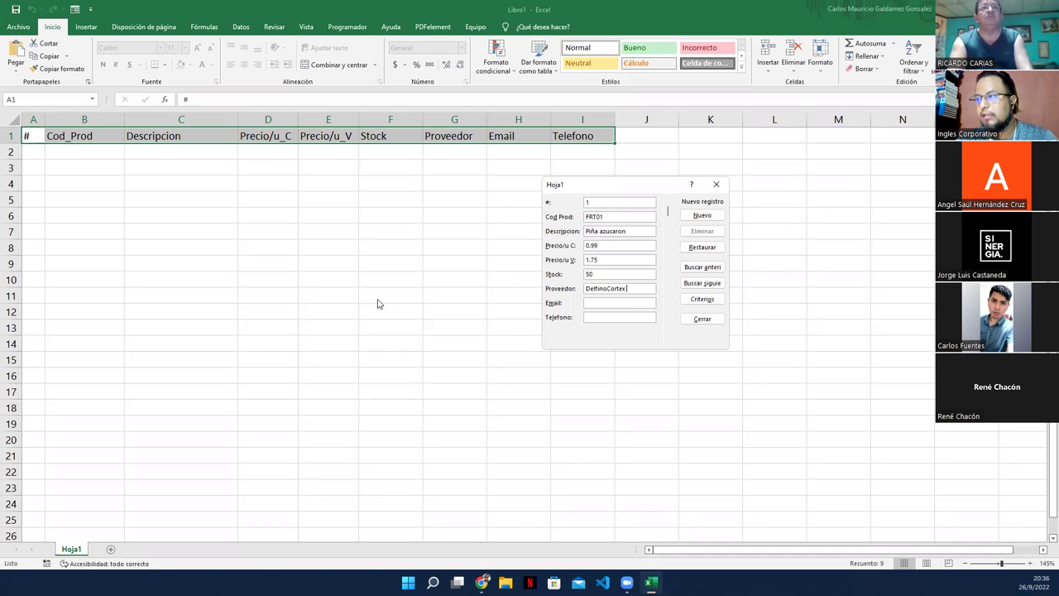
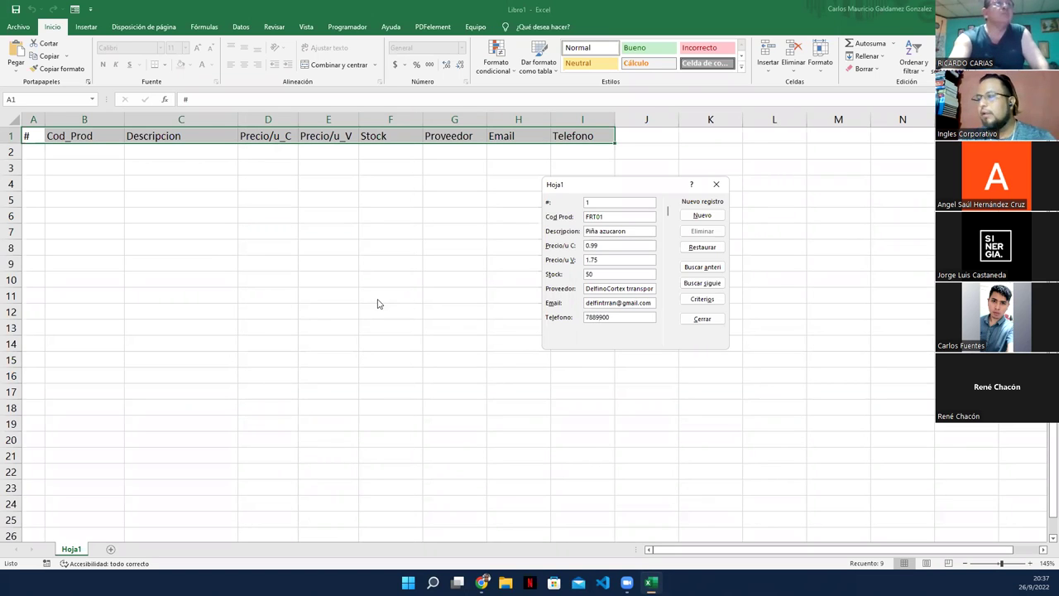
pyautogui.press('Return')
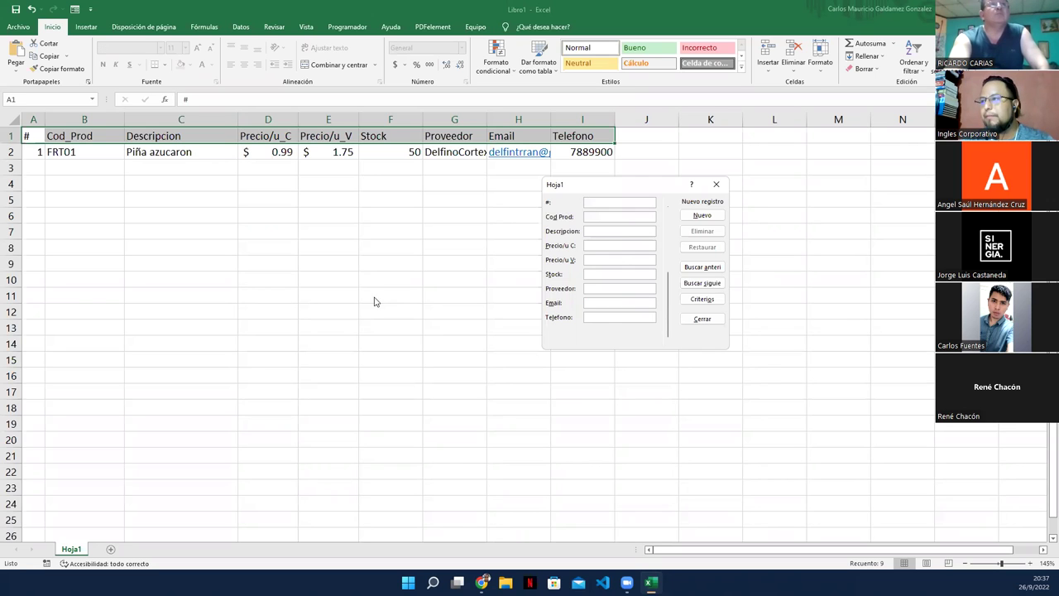
pyautogui.click(716, 183)
# Step: Autofit the Proveedor and Email columns, then select A1:I2
pyautogui.doubleClick(486, 119)
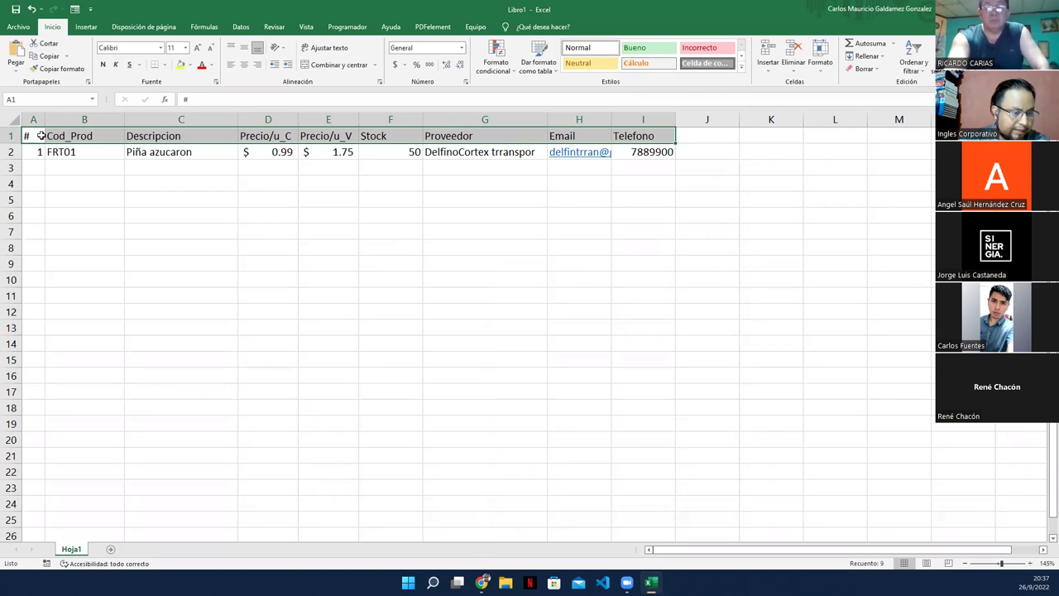
pyautogui.click(143, 207)
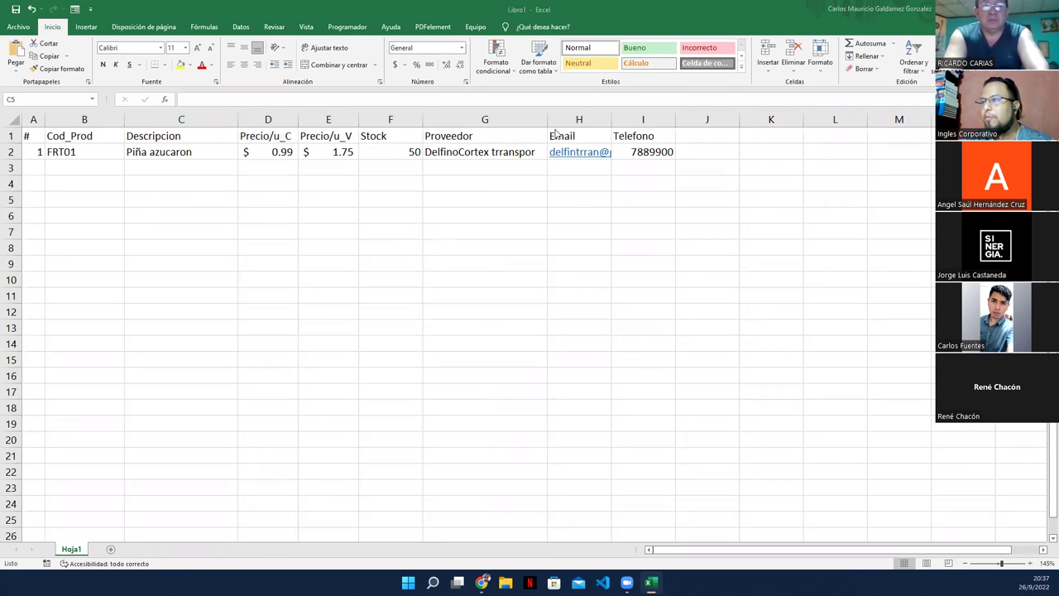
pyautogui.doubleClick(612, 120)
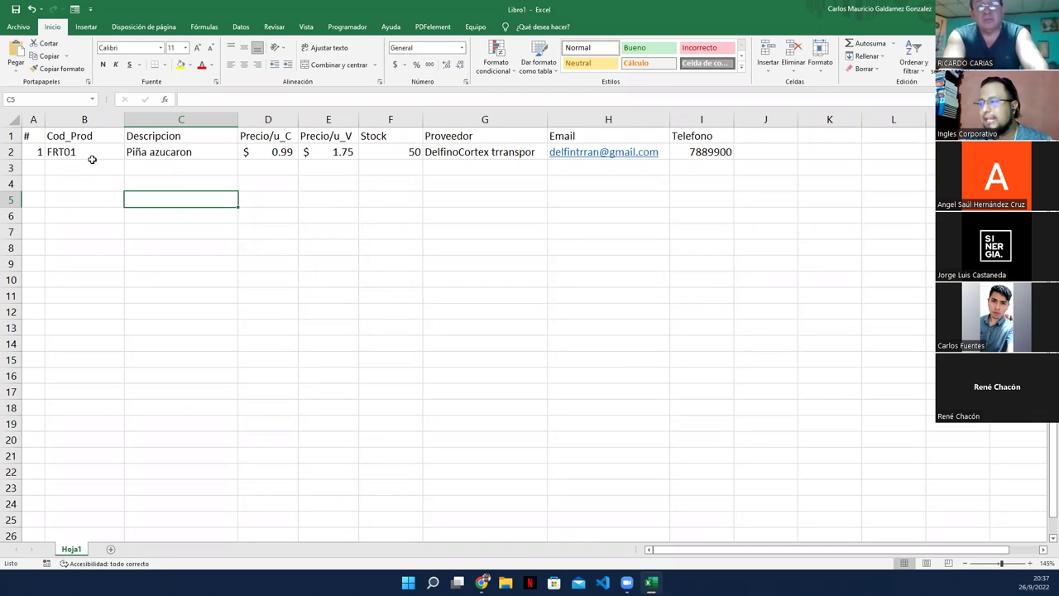
pyautogui.moveTo(33, 137); pyautogui.dragTo(682, 152)
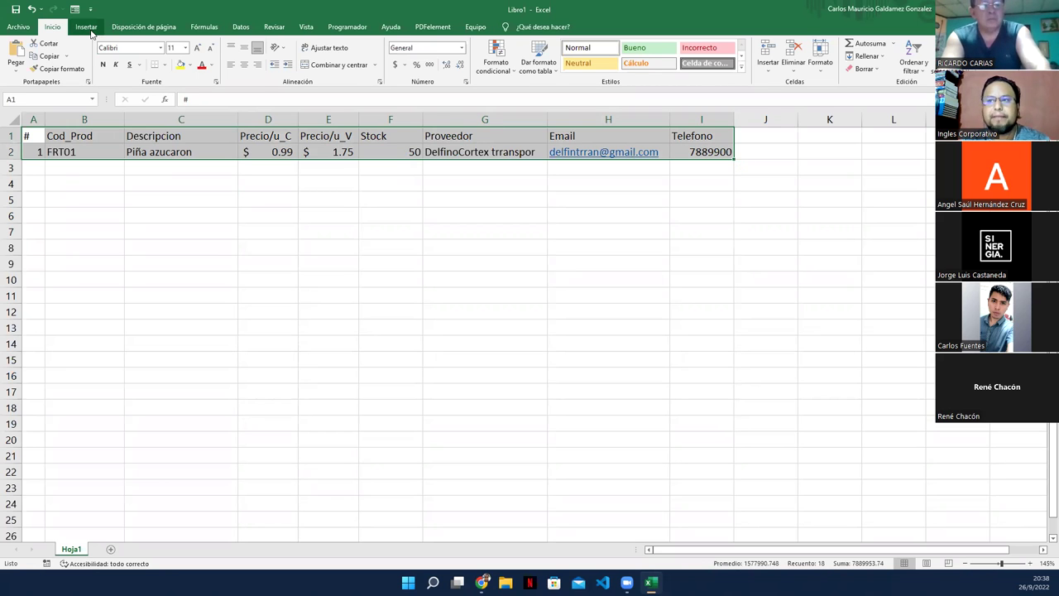
# Step: Convert A1:I2 into a table with headers using Ctrl+T
pyautogui.click(87, 28)
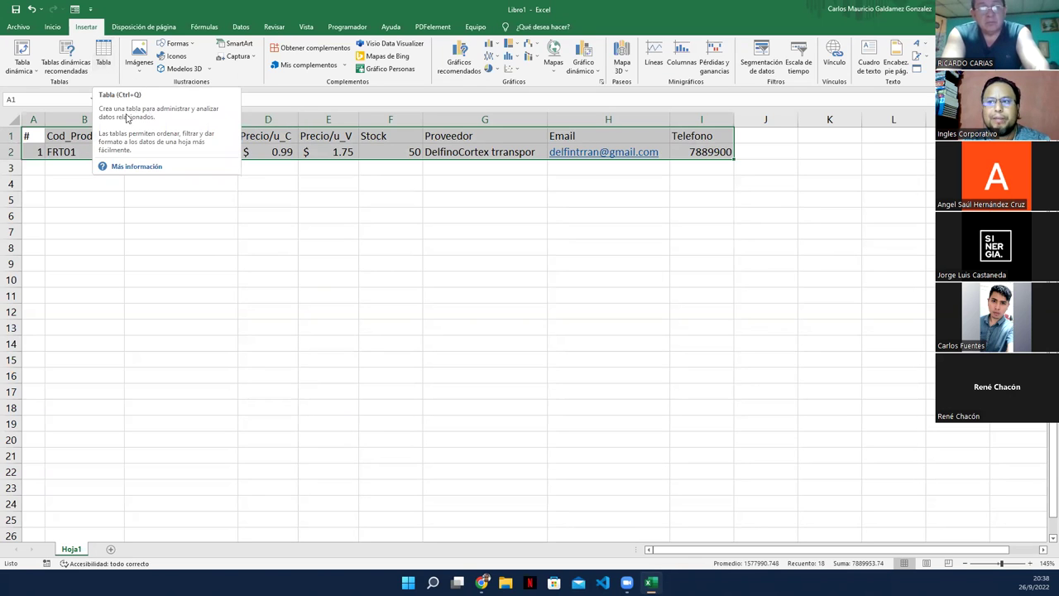
pyautogui.rightClick(321, 145)
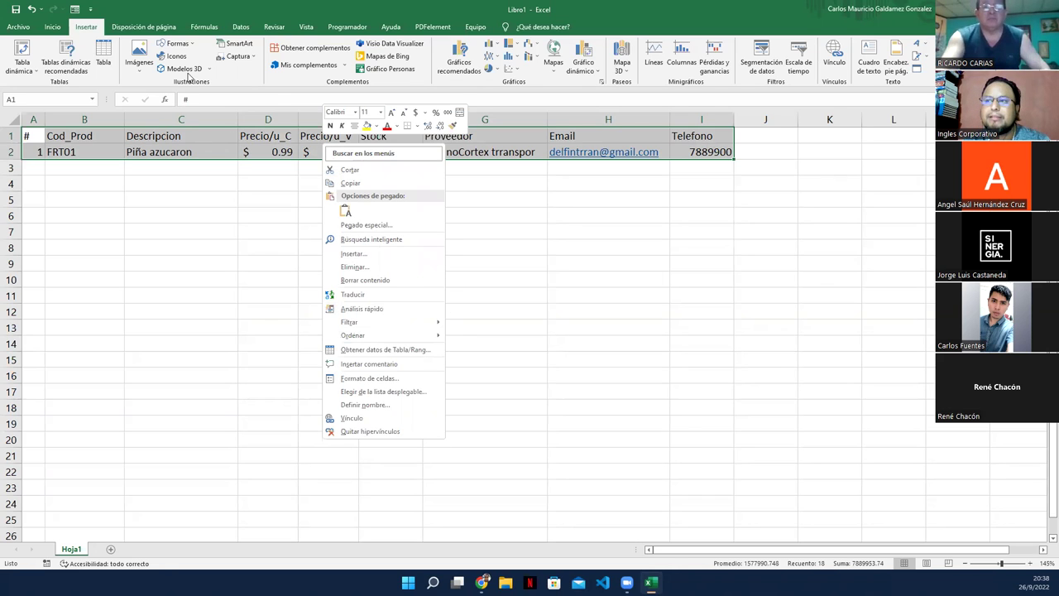
pyautogui.click(211, 12)
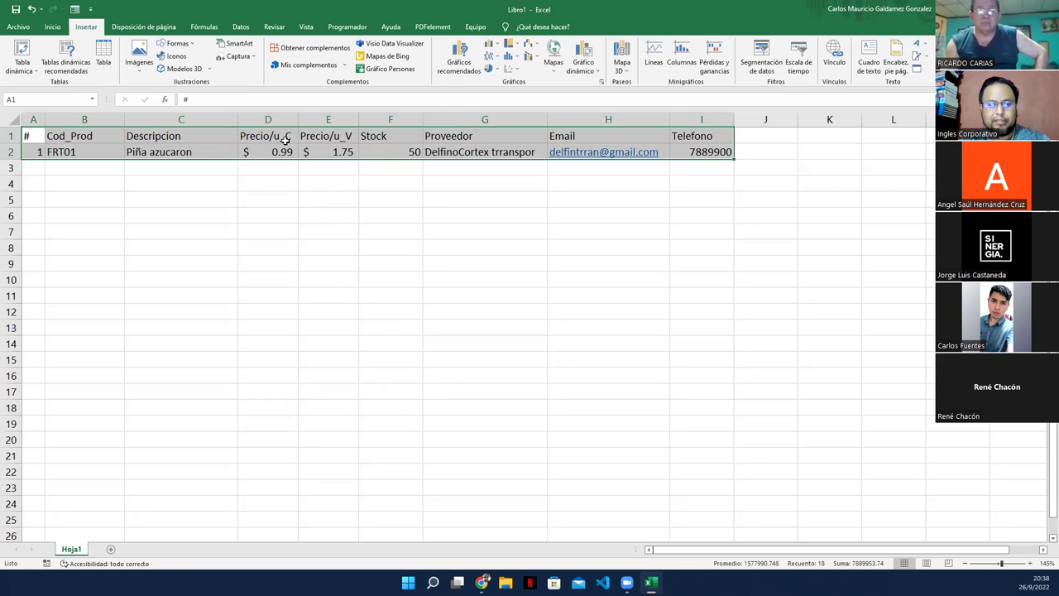
pyautogui.hotkey('ctrl', 't')
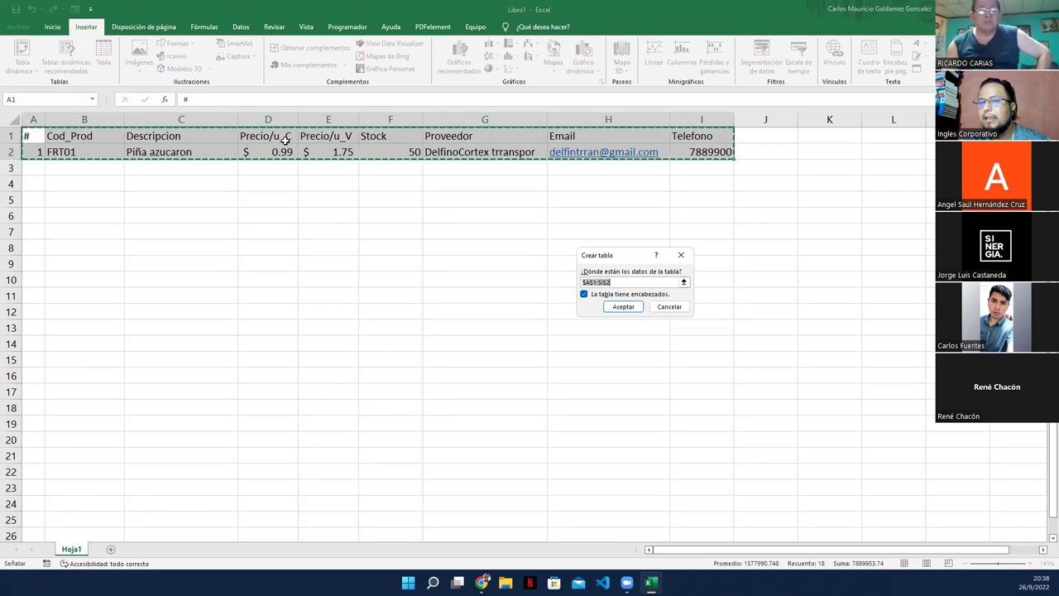
pyautogui.moveTo(604, 255); pyautogui.dragTo(312, 188)
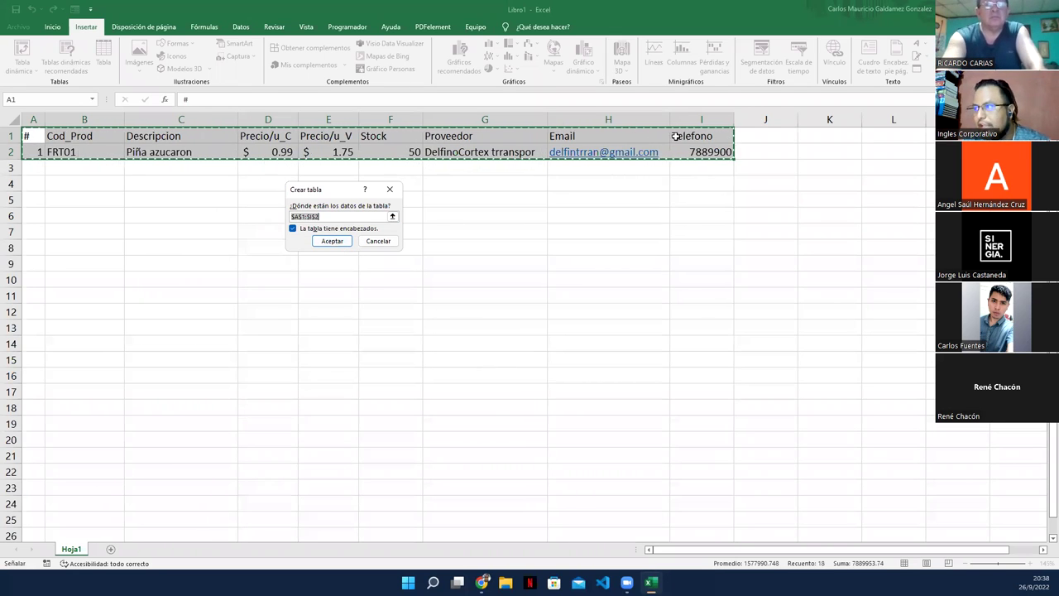
pyautogui.click(329, 241)
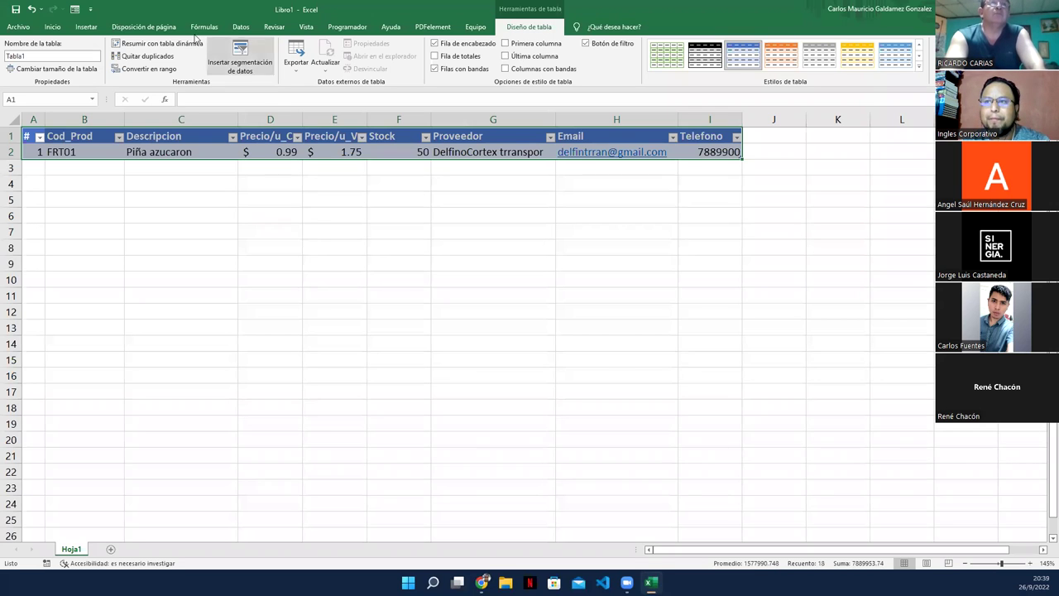
# Step: Rename the table from Tabla1 to Productos01
pyautogui.click(240, 59)
pyautogui.click(407, 104)
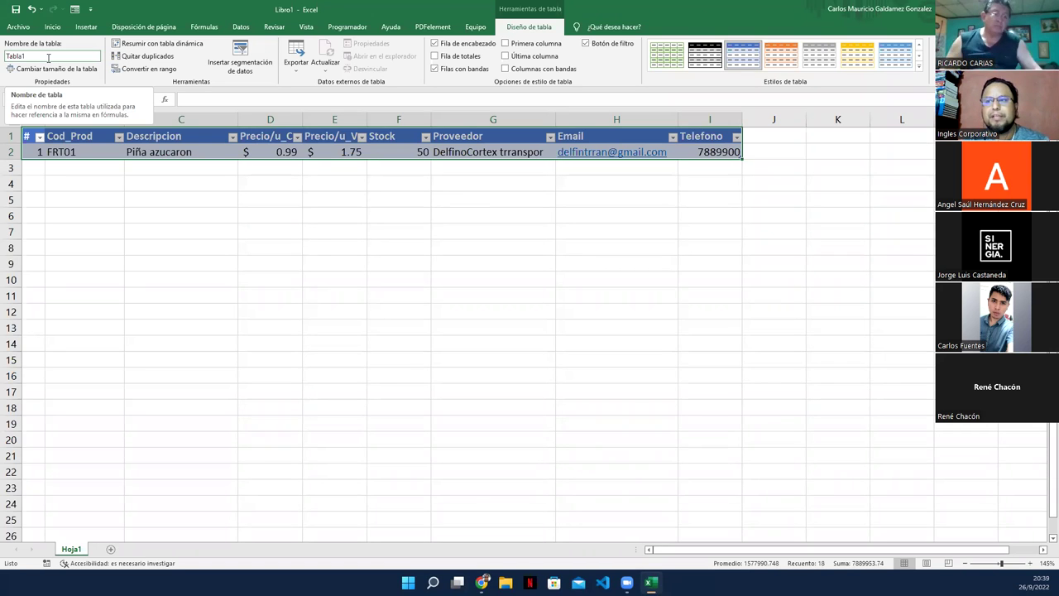
pyautogui.click(48, 57)
pyautogui.press('BackSpace')
pyautogui.press('BackSpace')
pyautogui.press('BackSpace')
pyautogui.press('BackSpace')
pyautogui.press('BackSpace')
pyautogui.press('BackSpace')
pyautogui.write('Productos')
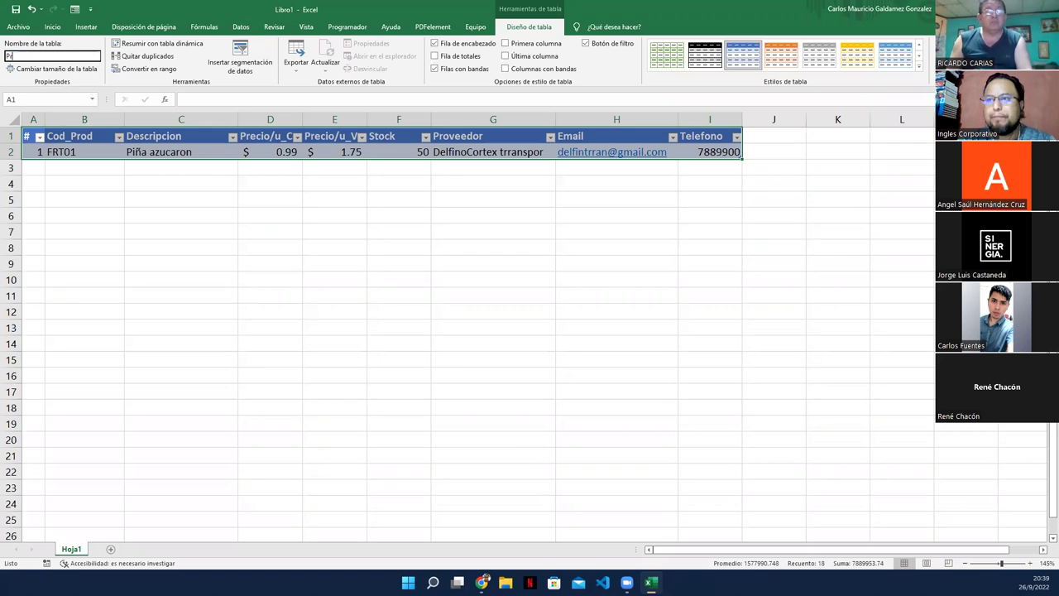
pyautogui.press('BackSpace')
pyautogui.press('BackSpace')
pyautogui.press('BackSpace')
pyautogui.press('BackSpace')
pyautogui.press('BackSpace')
pyautogui.write('uc')
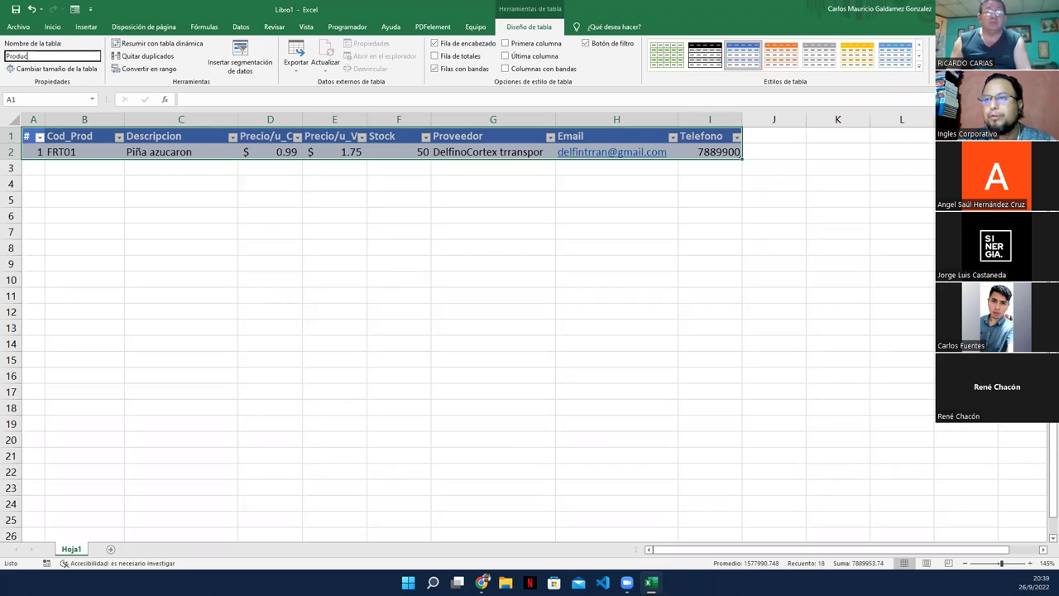
pyautogui.write('tos01')
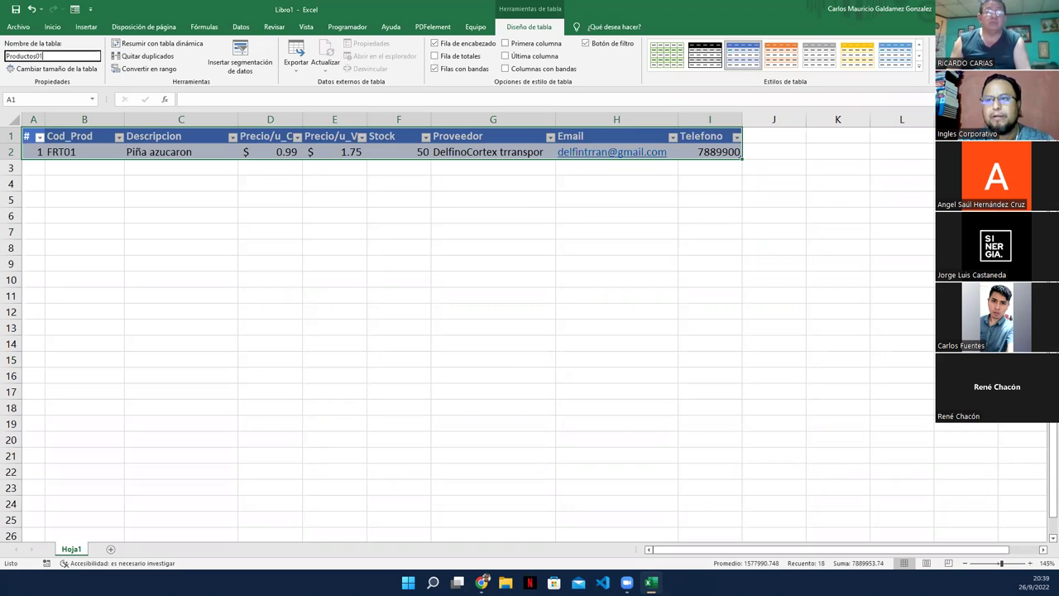
pyautogui.press('Return')
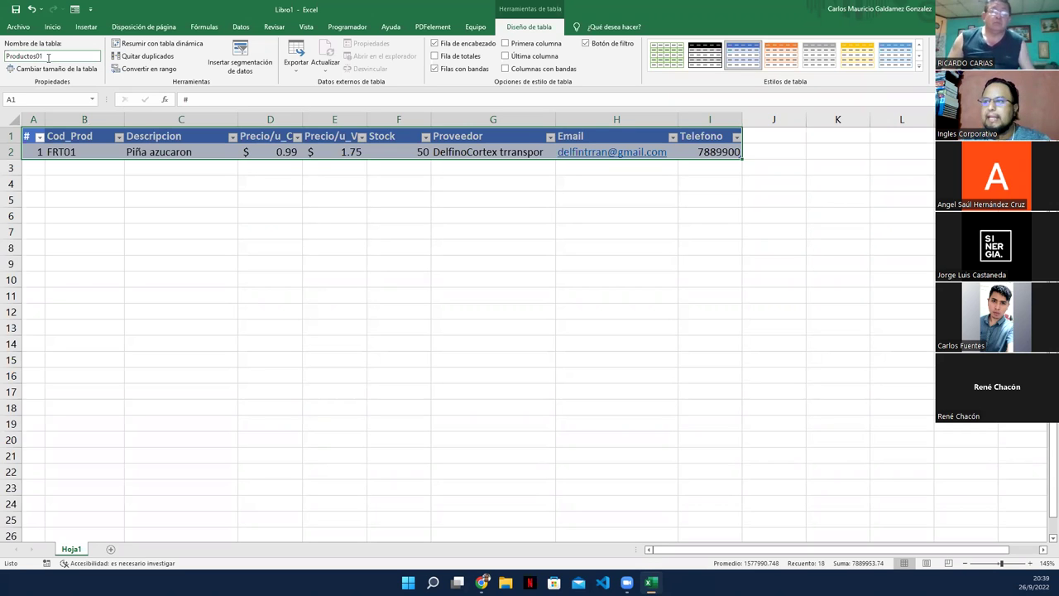
# Step: Select the Productos01 table range A1:H2
pyautogui.click(191, 152)
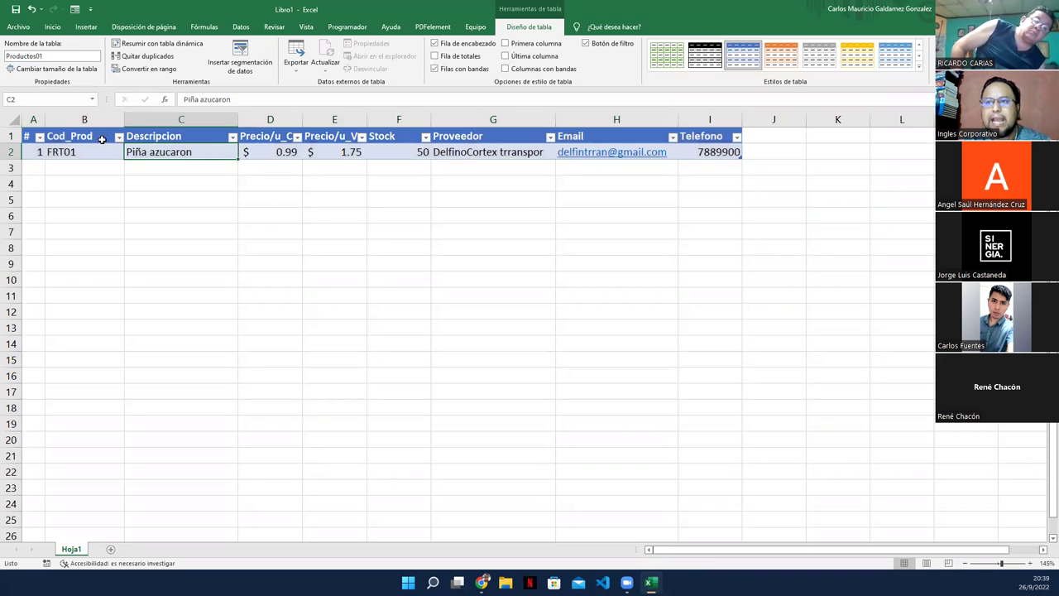
pyautogui.moveTo(25, 138); pyautogui.dragTo(681, 152)
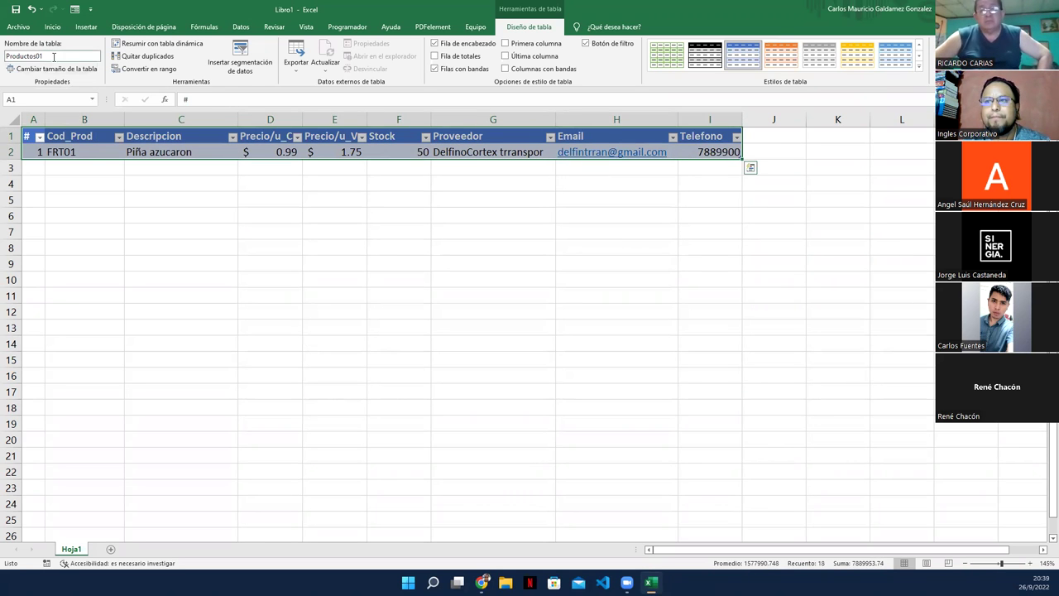
pyautogui.click(99, 182)
pyautogui.moveTo(28, 135); pyautogui.dragTo(710, 152)
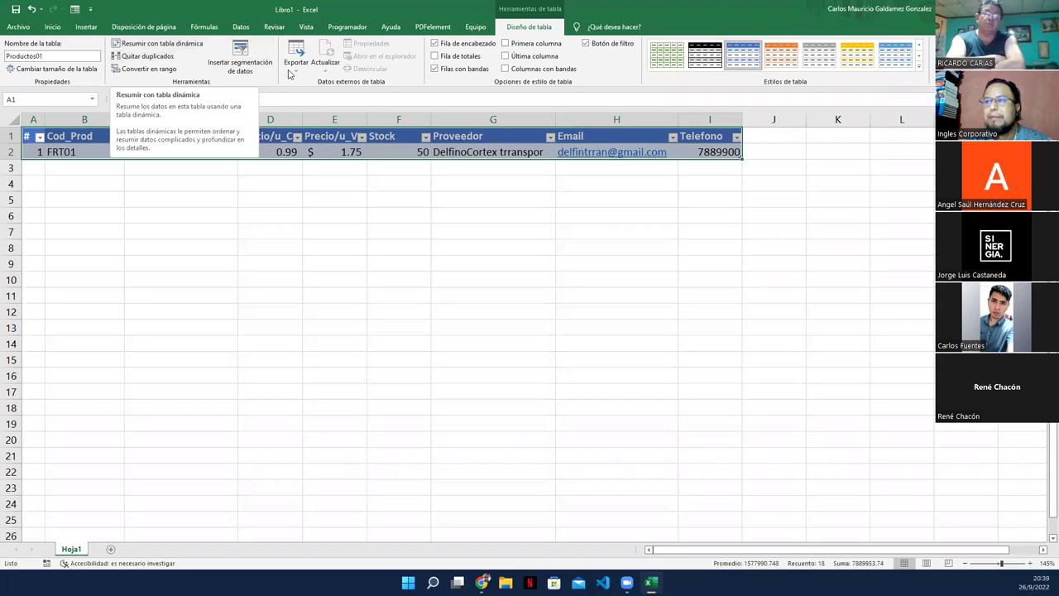
pyautogui.click(294, 66)
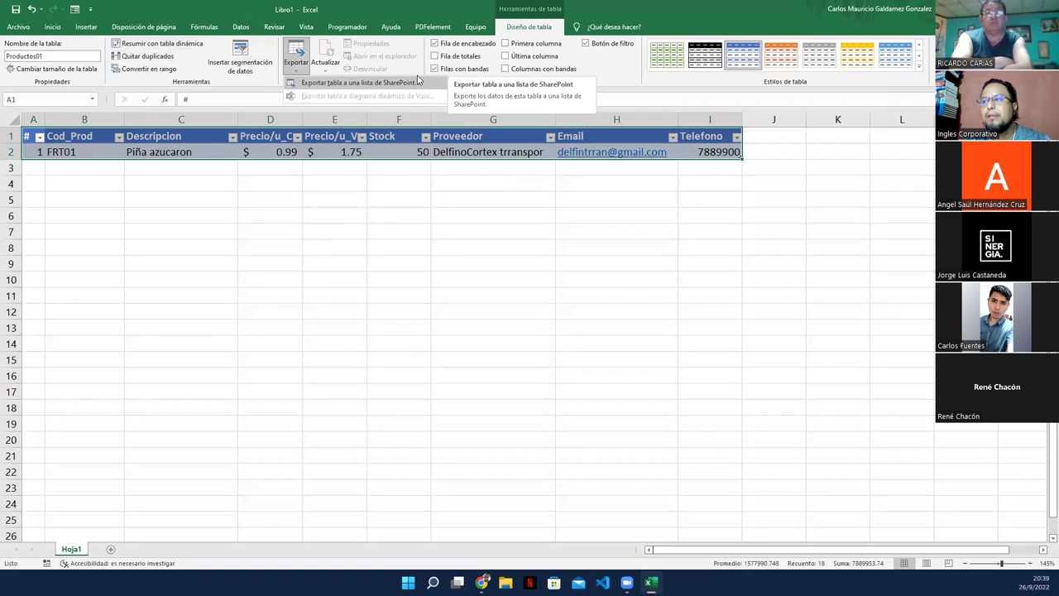
pyautogui.click(394, 10)
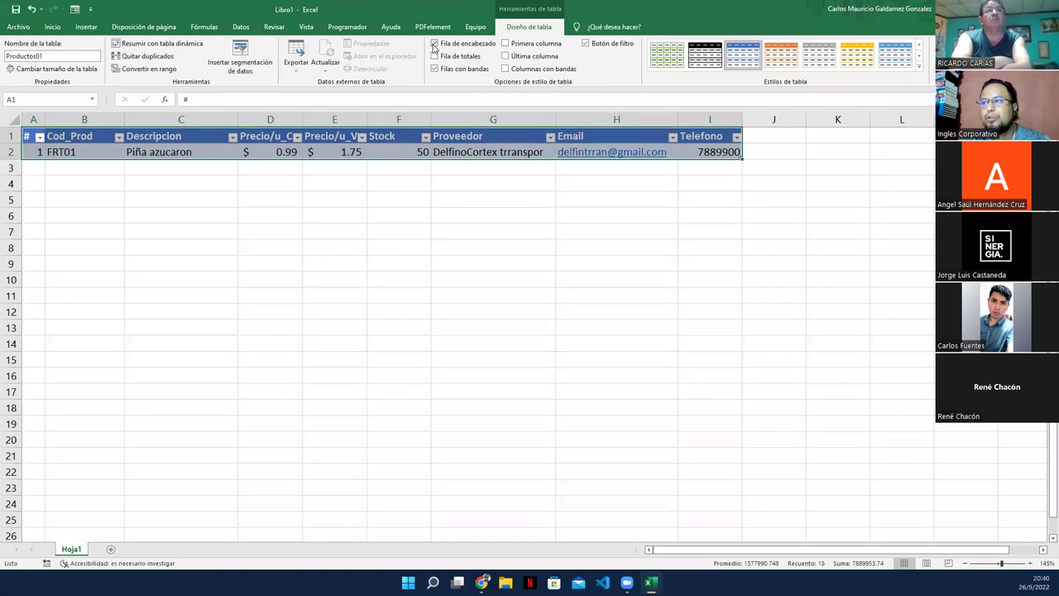
pyautogui.click(435, 44)
pyautogui.click(434, 43)
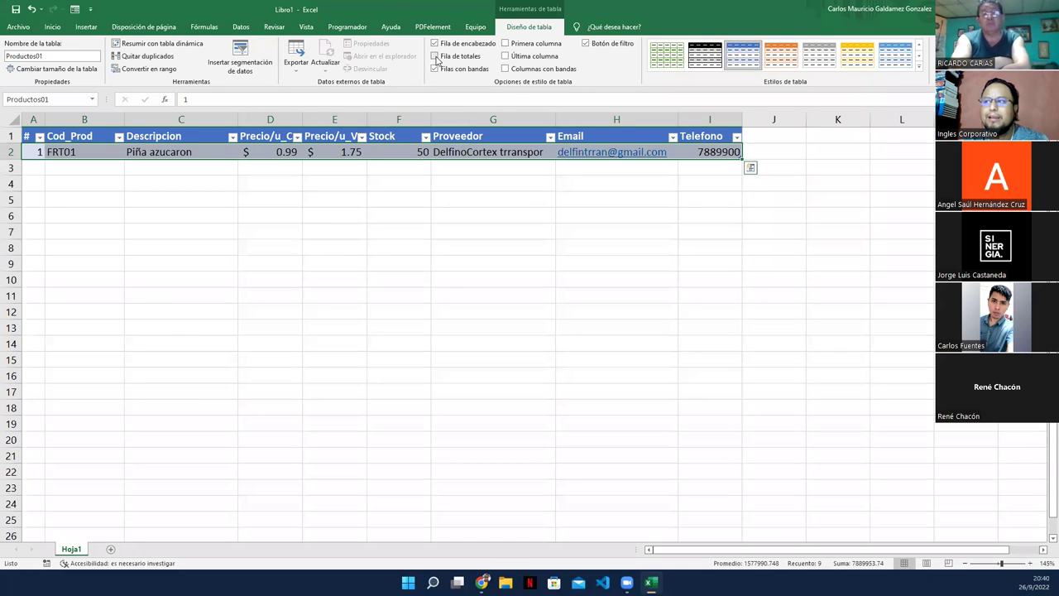
pyautogui.click(436, 56)
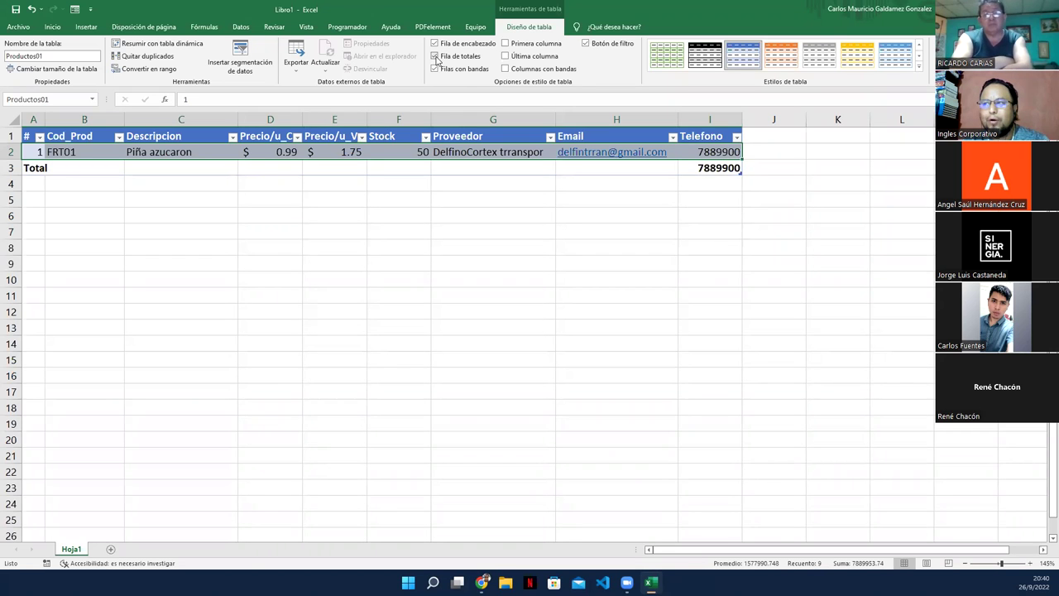
pyautogui.click(435, 56)
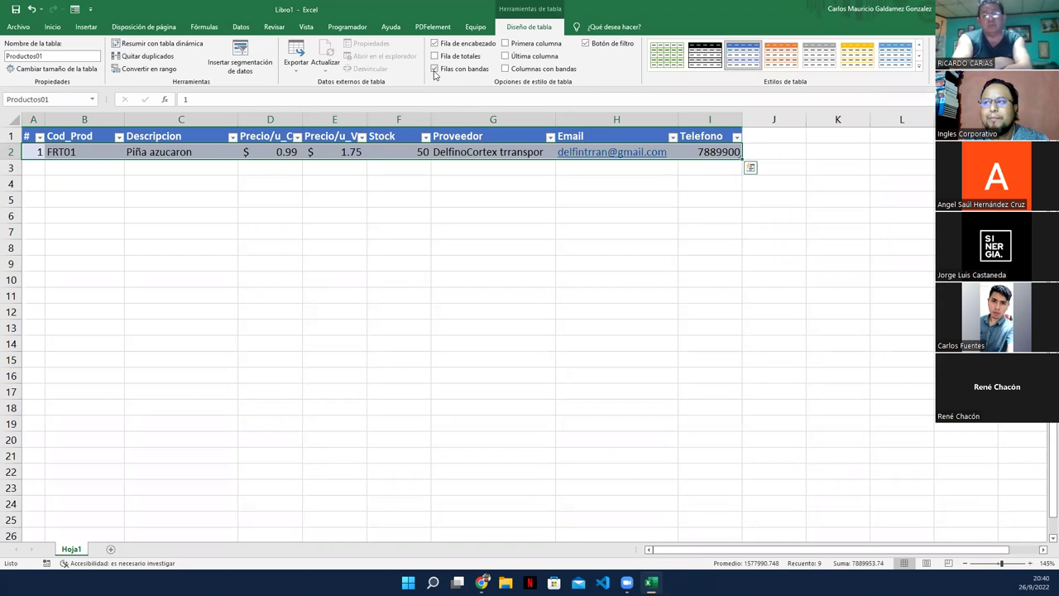
pyautogui.click(434, 69)
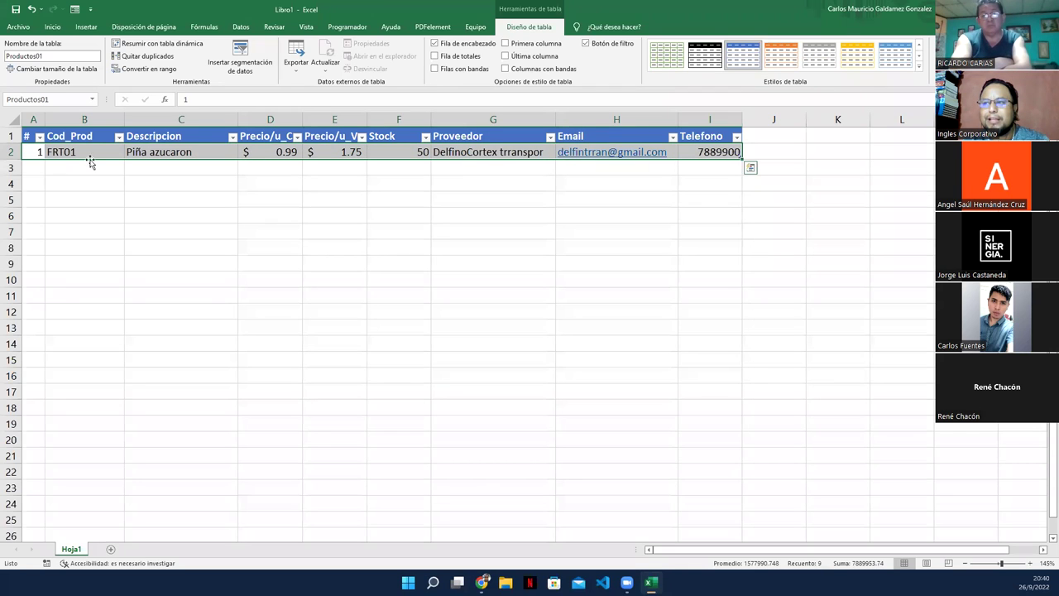
pyautogui.click(435, 69)
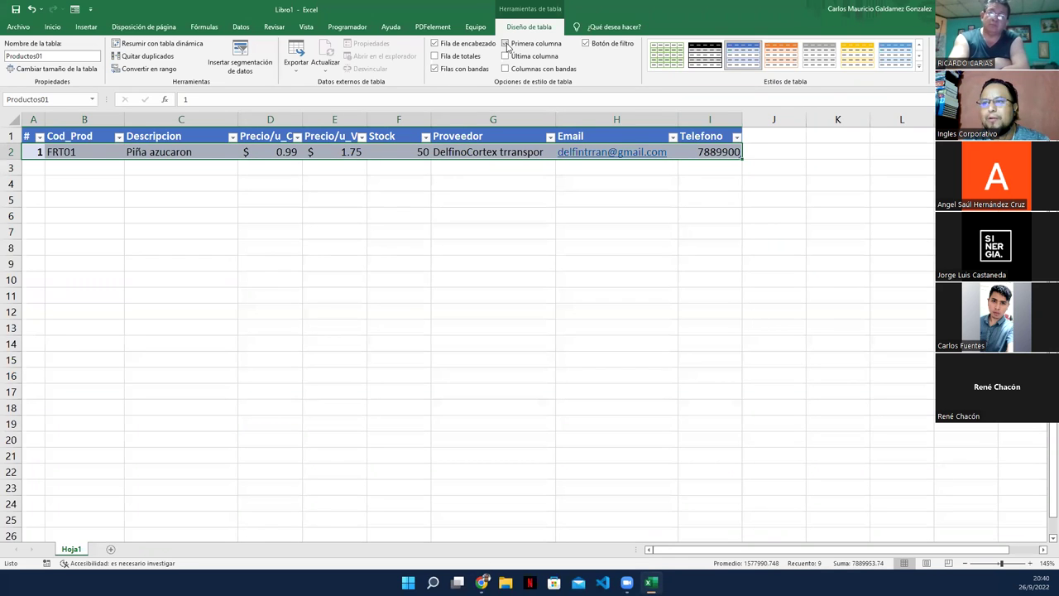
pyautogui.click(505, 55)
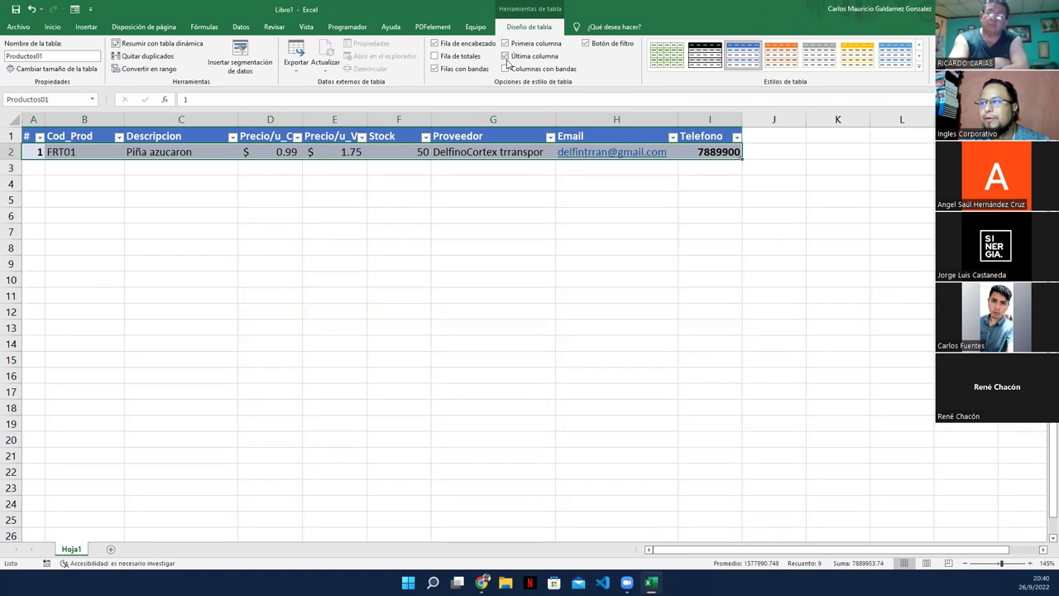
pyautogui.click(506, 56)
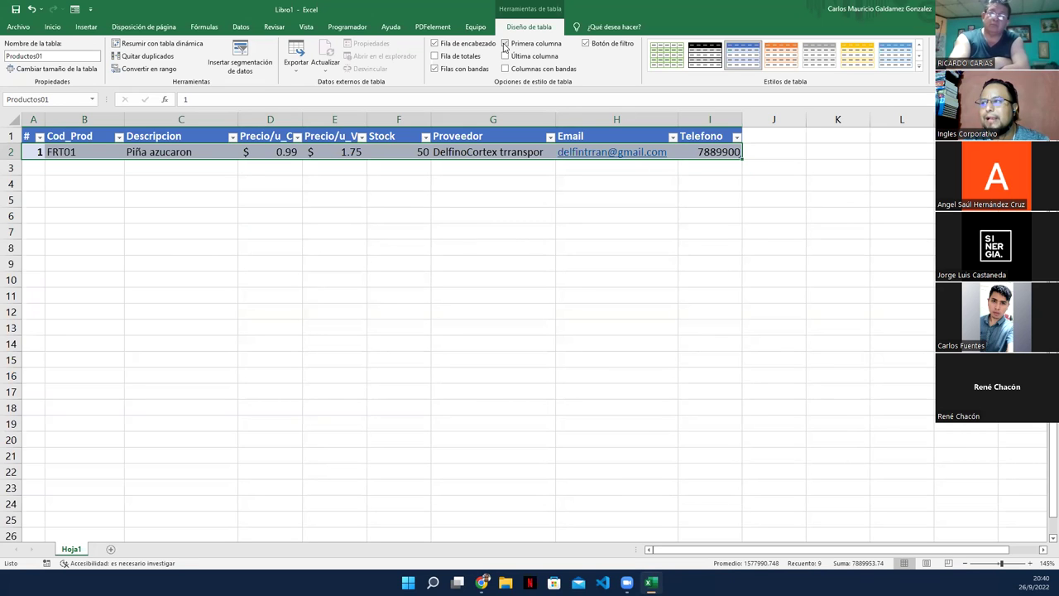
pyautogui.click(505, 70)
pyautogui.click(505, 70)
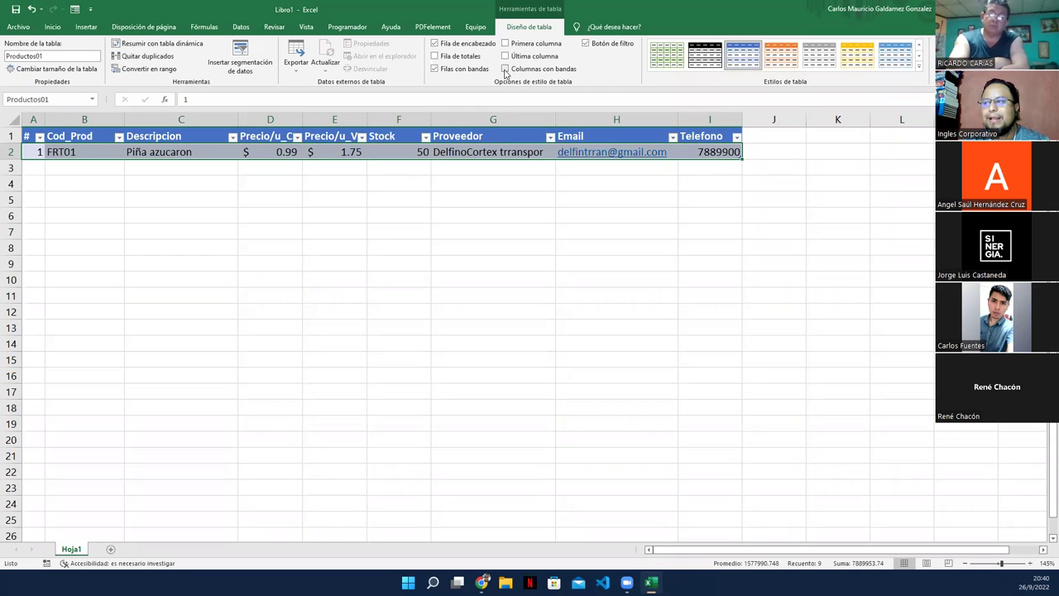
pyautogui.click(587, 45)
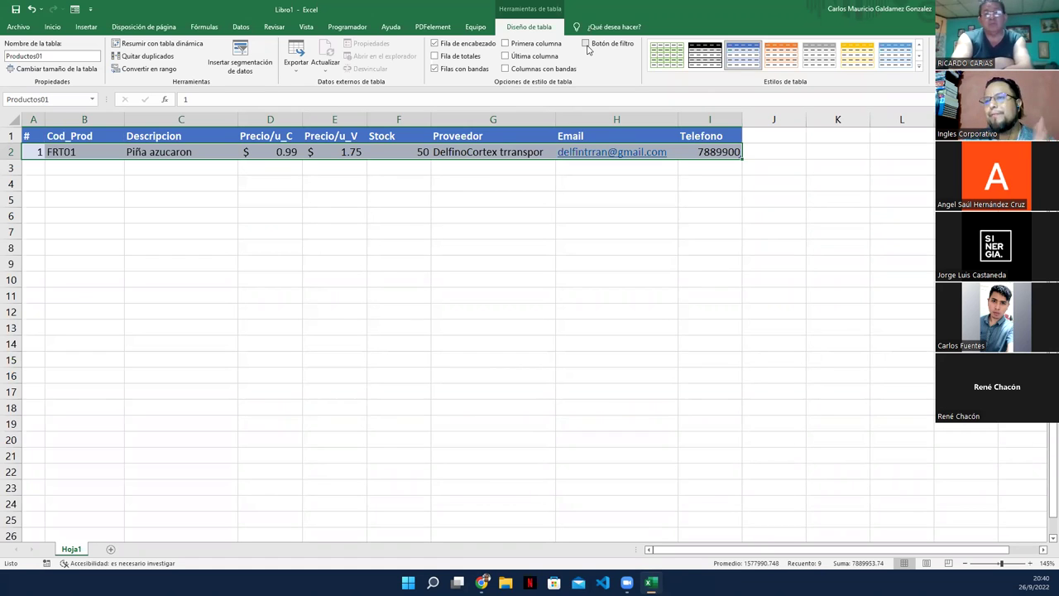
pyautogui.click(587, 45)
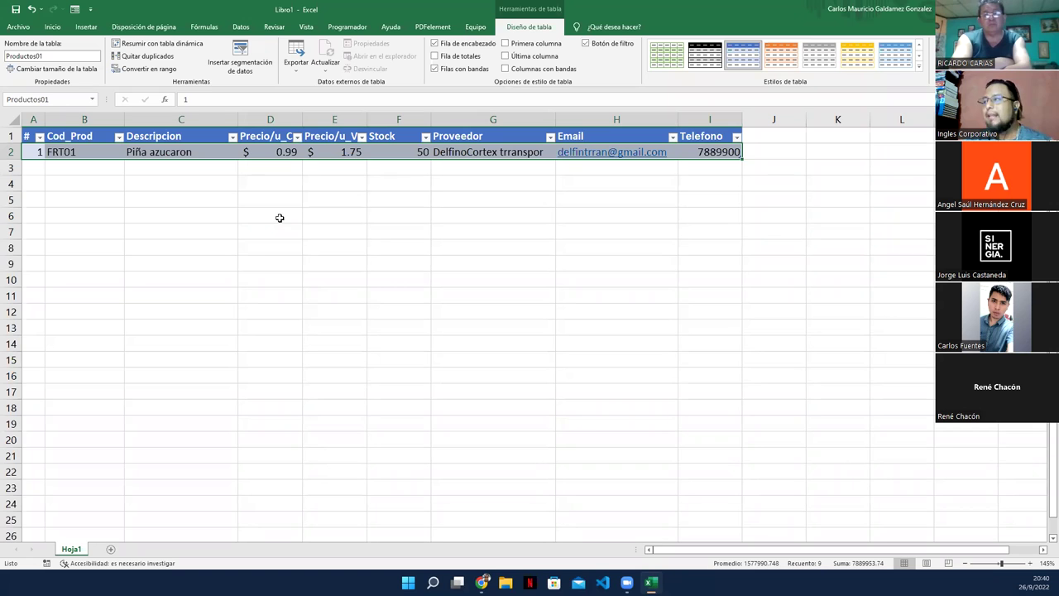
pyautogui.click(31, 153)
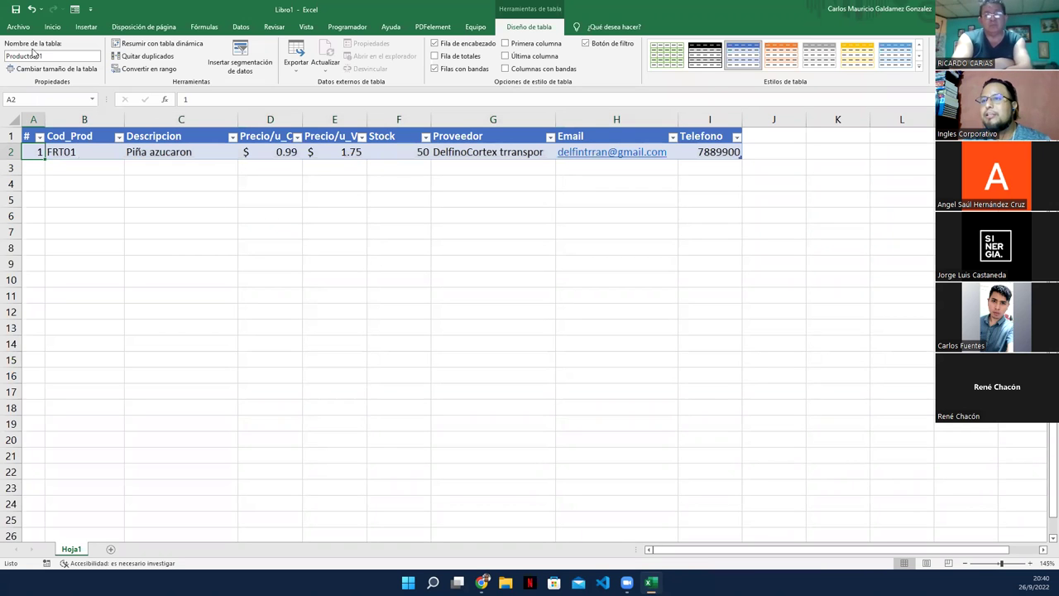
# Step: Start a new form record with code FRT02 and description Mango verde 1407
pyautogui.click(52, 26)
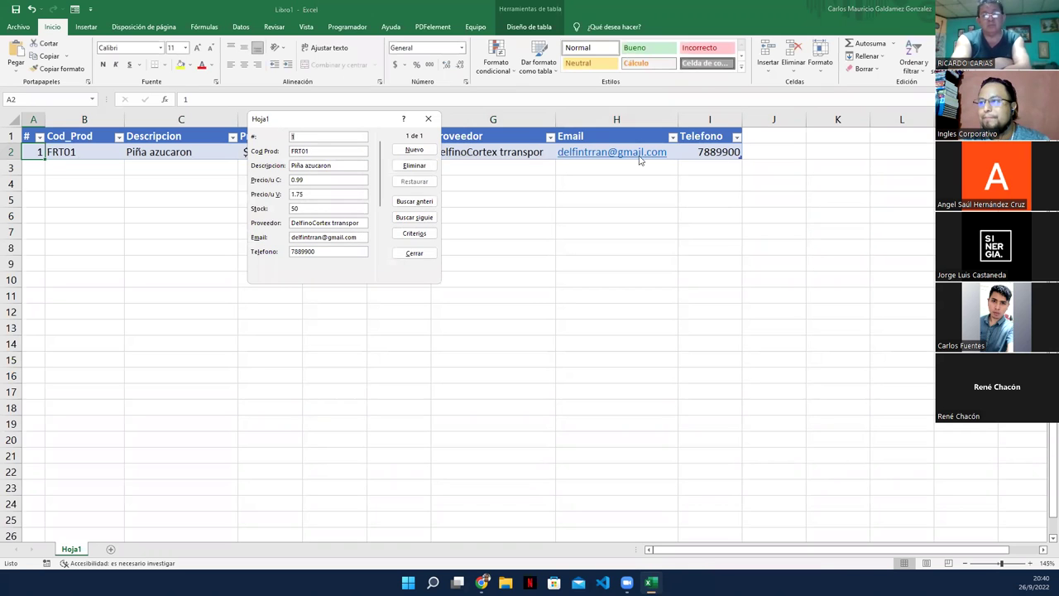
pyautogui.click(407, 151)
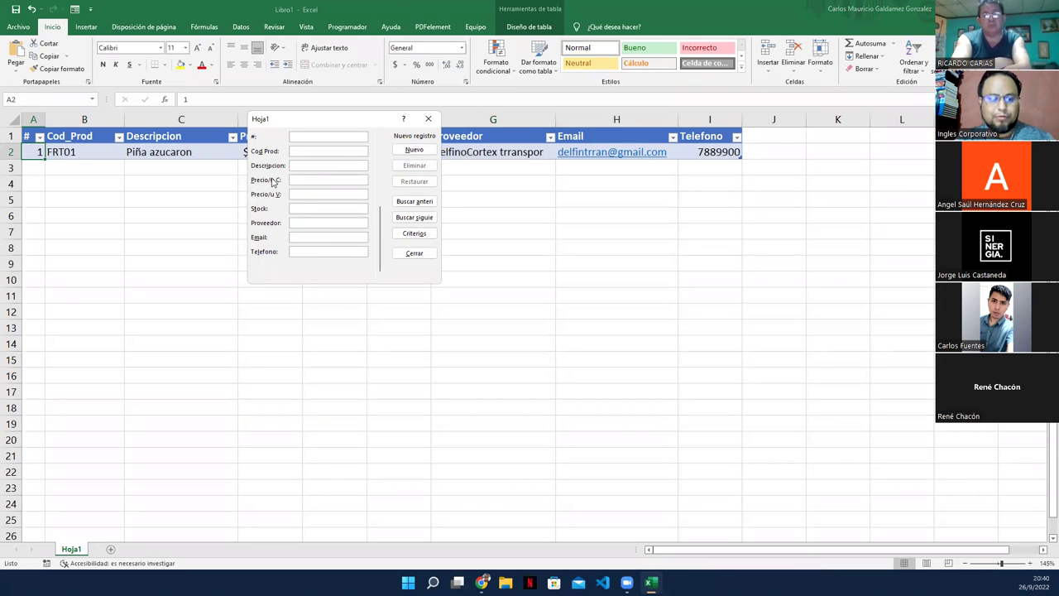
pyautogui.moveTo(300, 123); pyautogui.dragTo(395, 210)
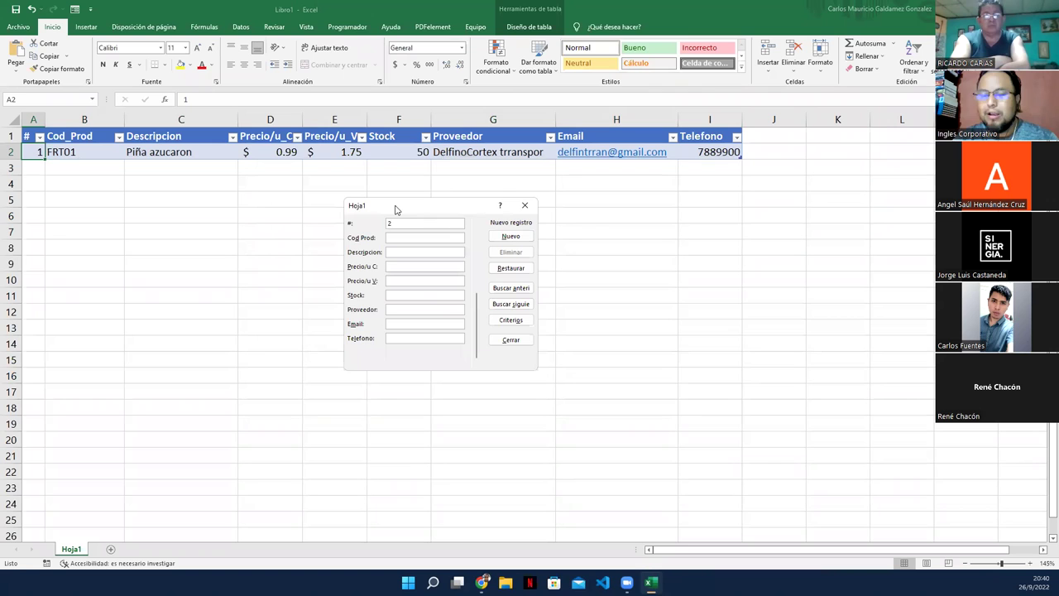
pyautogui.press('Tab')
pyautogui.write('FRT0')
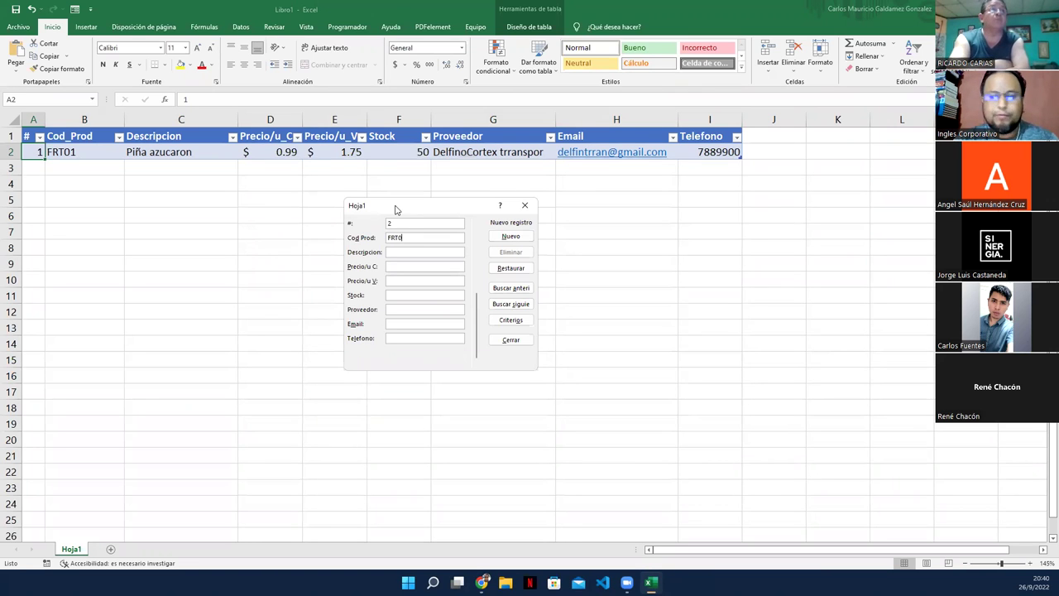
pyautogui.write('2')
pyautogui.press('Tab')
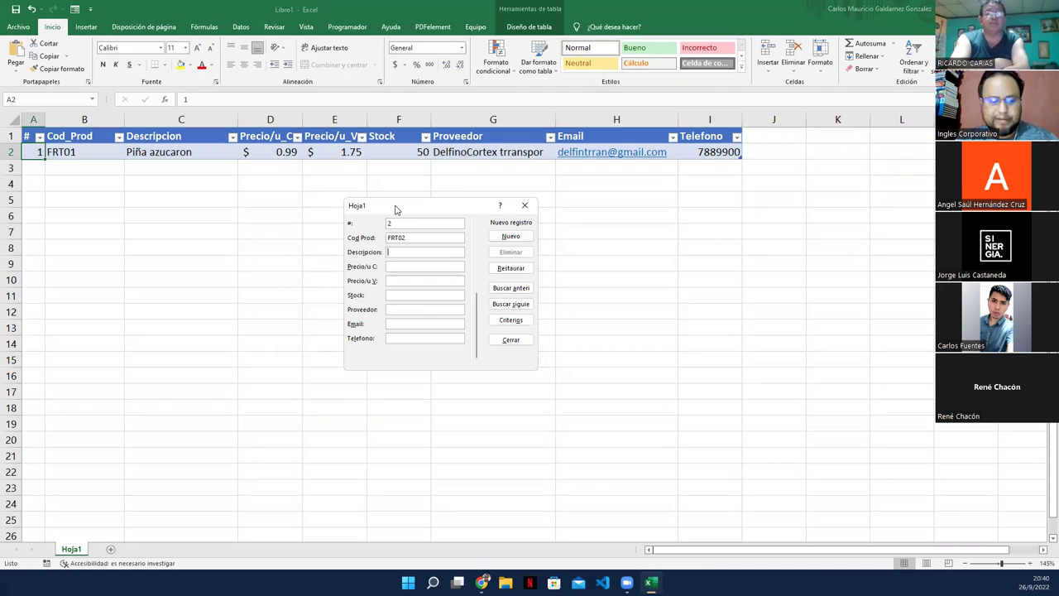
pyautogui.write('Mango verde')
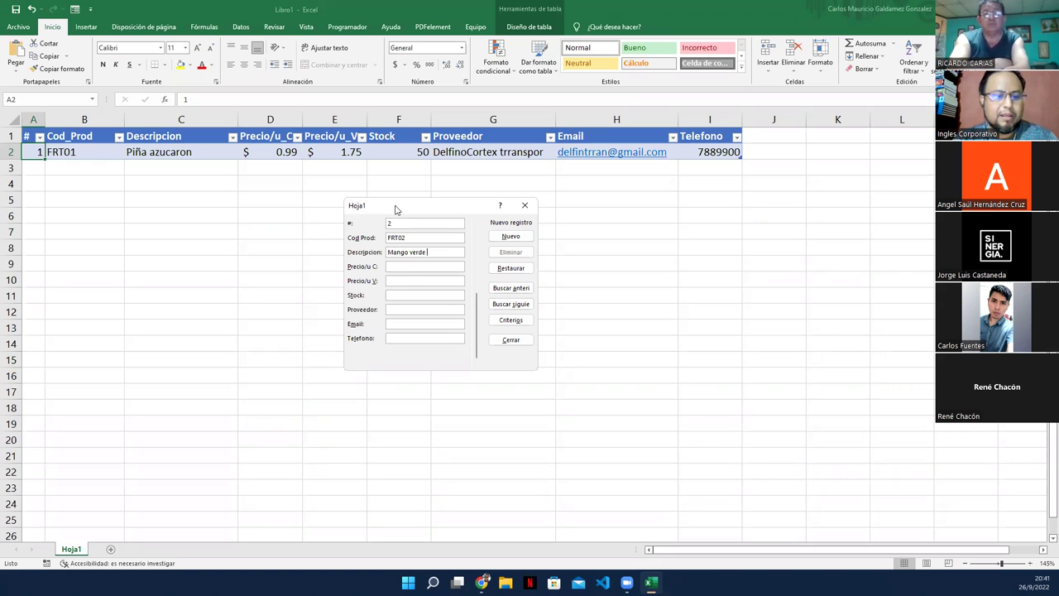
pyautogui.write('15')
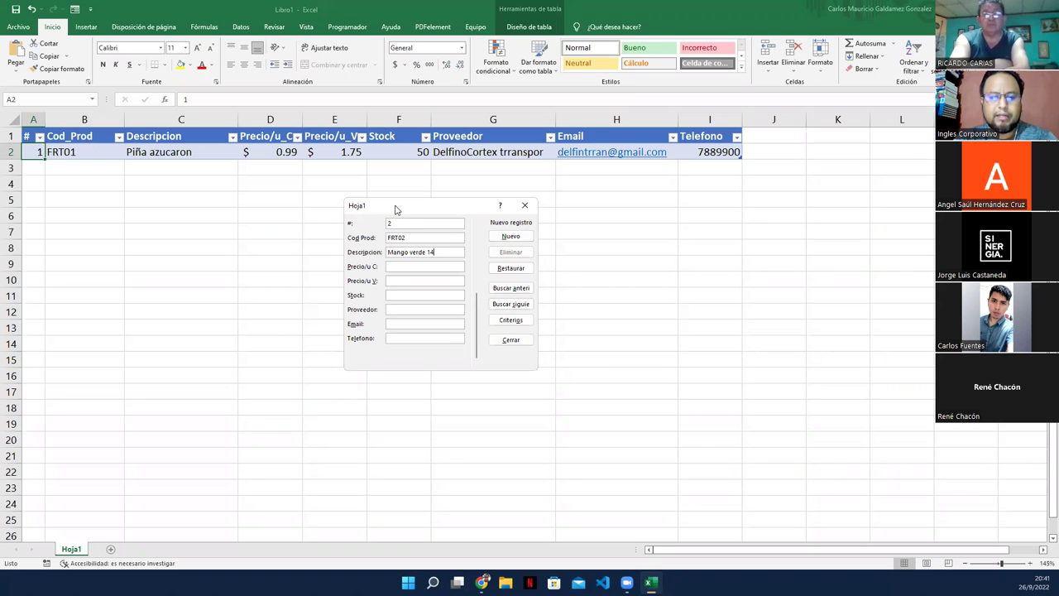
pyautogui.write('7')
pyautogui.press('BackSpace')
pyautogui.write('07')
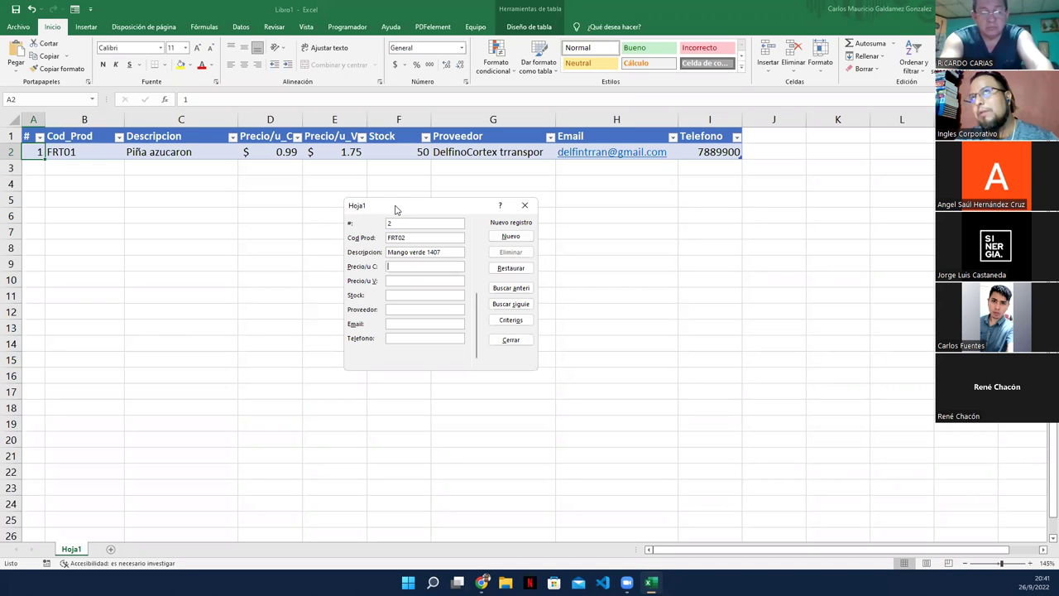
# Step: Enter CJ, prices 6.77 and 8.50, stock 18, supplier MANGuCoCU and its e-mail; add and close
pyautogui.press('Tab')
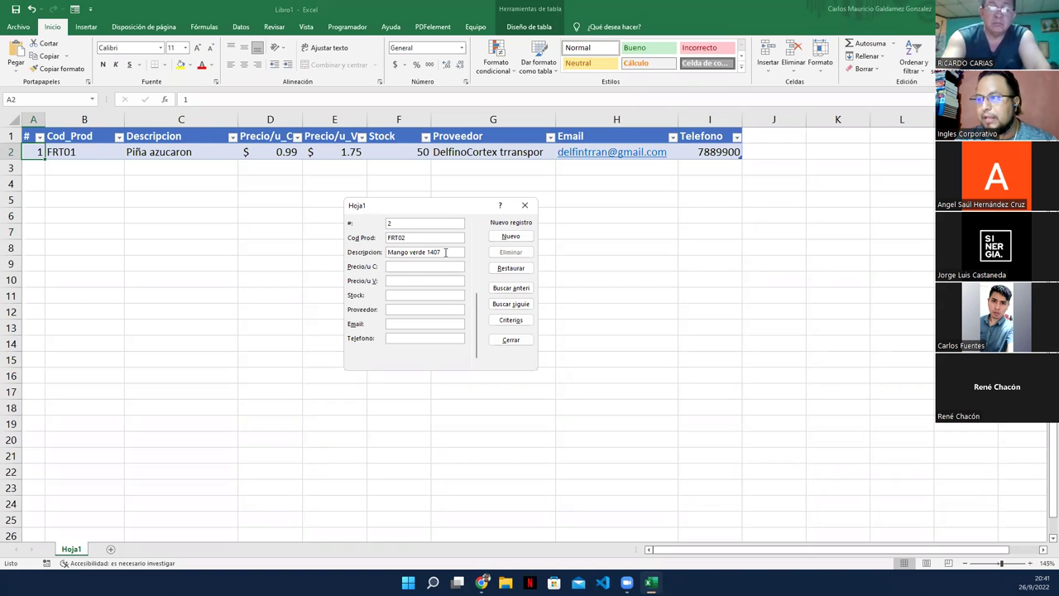
pyautogui.write('C')
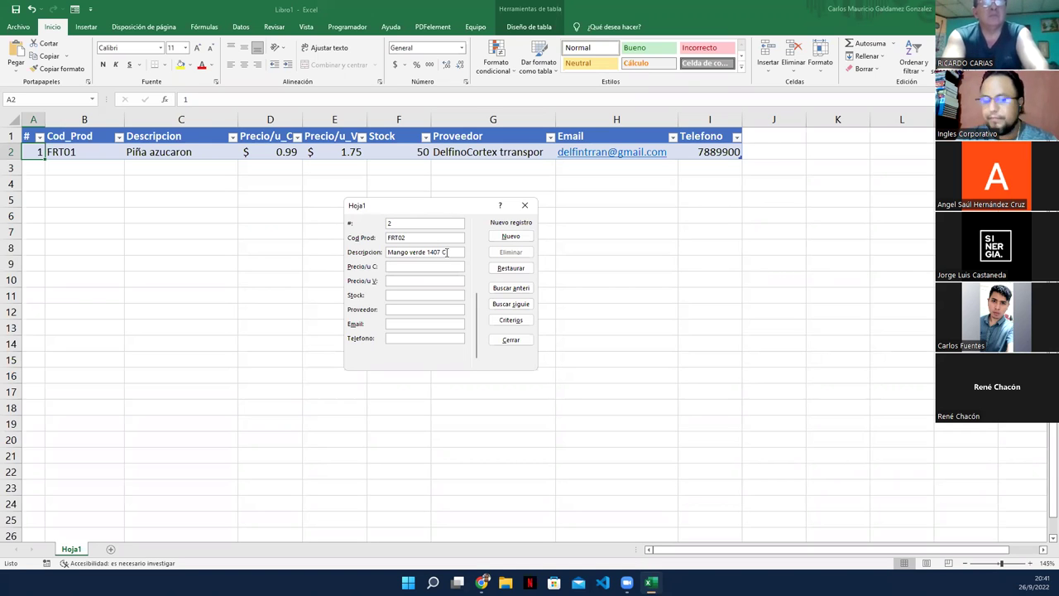
pyautogui.write('J')
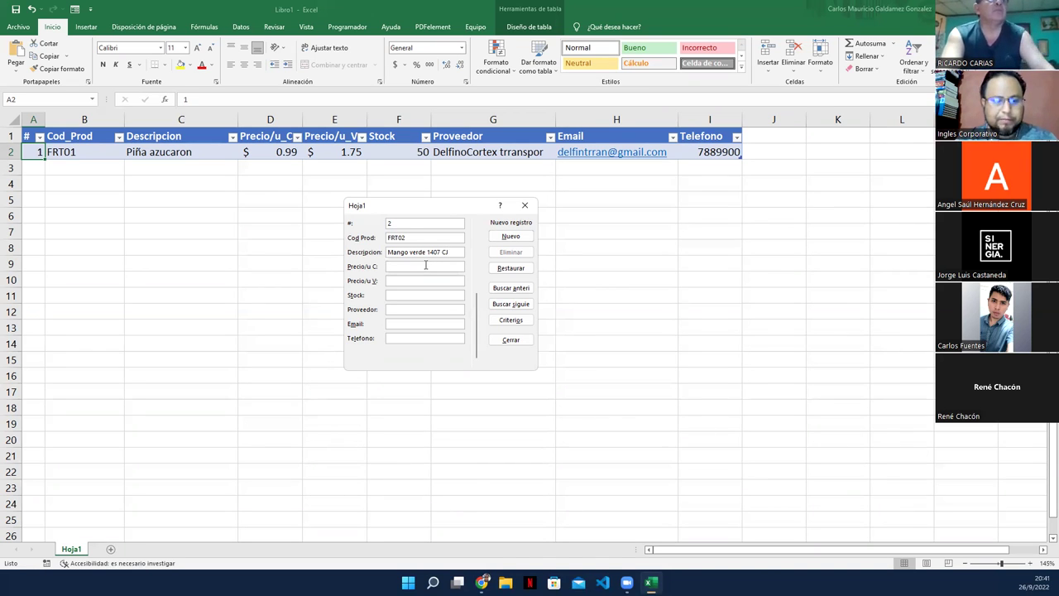
pyautogui.write('6.7')
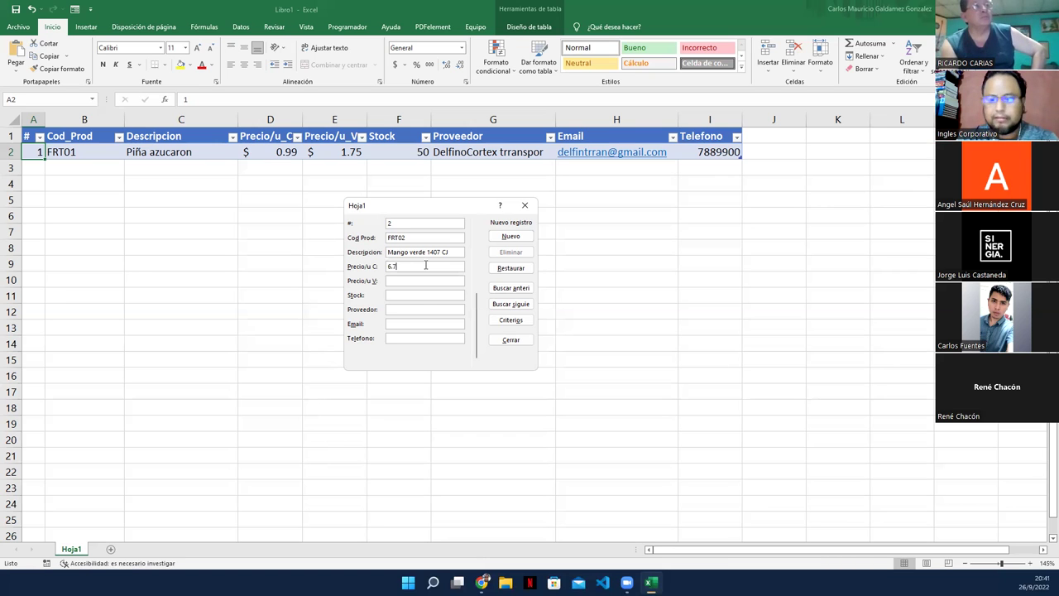
pyautogui.write('78.5')
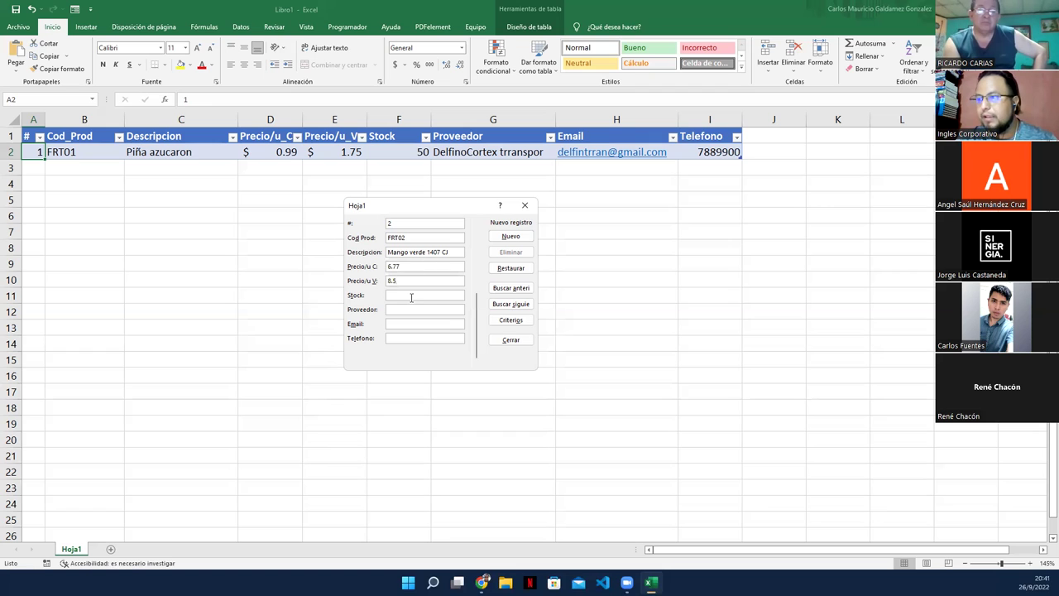
pyautogui.write('1')
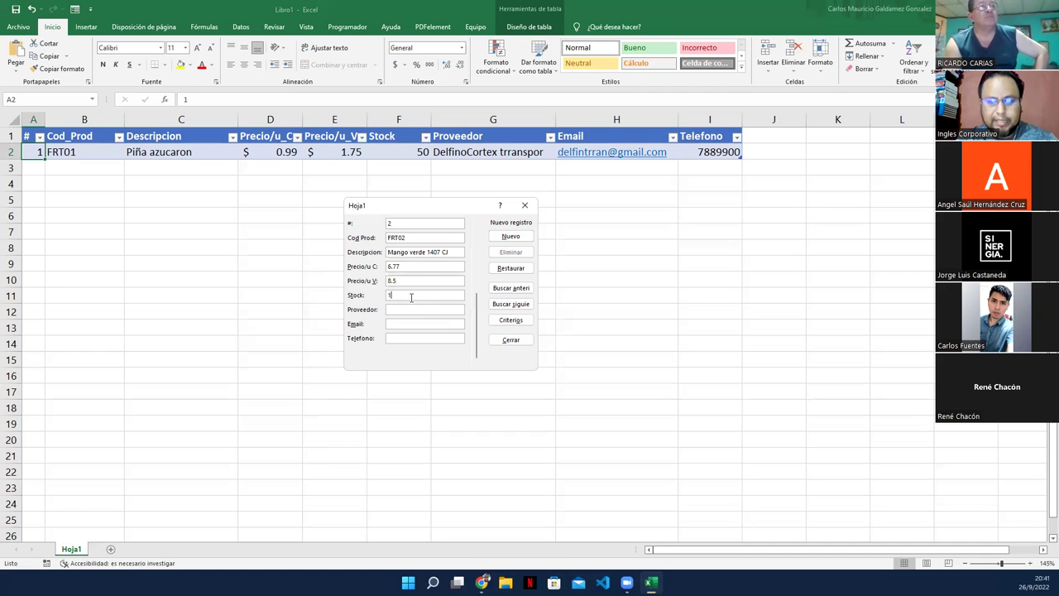
pyautogui.write('8')
pyautogui.click(409, 307)
pyautogui.write('MANG')
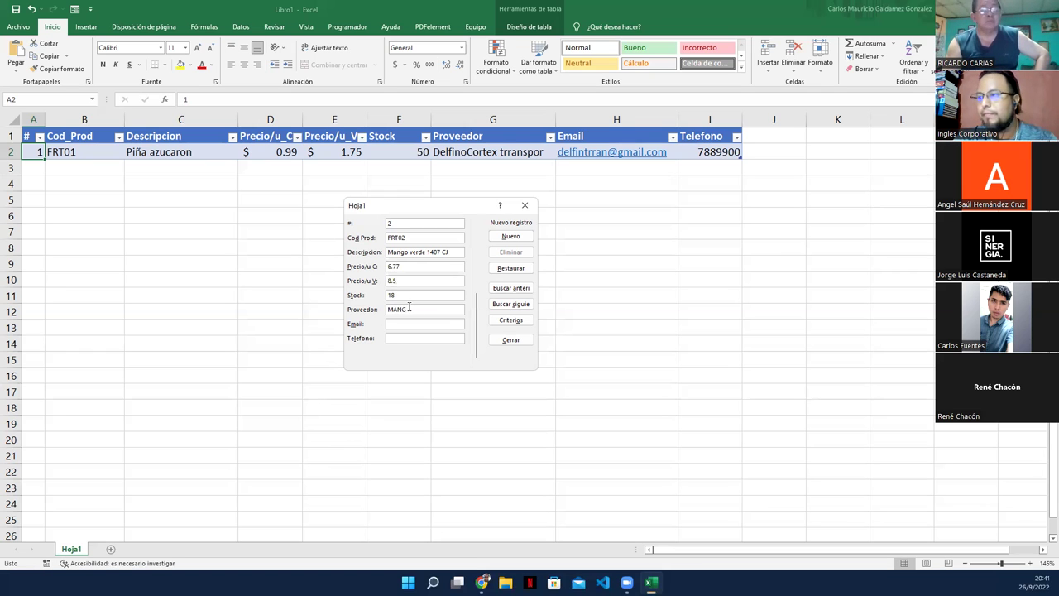
pyautogui.write('uCoCU')
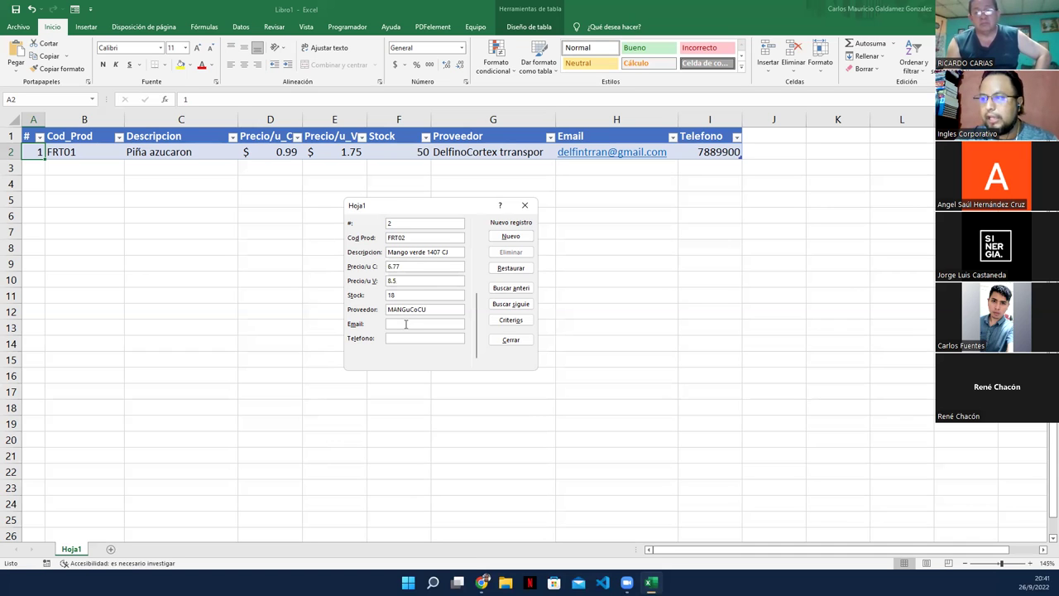
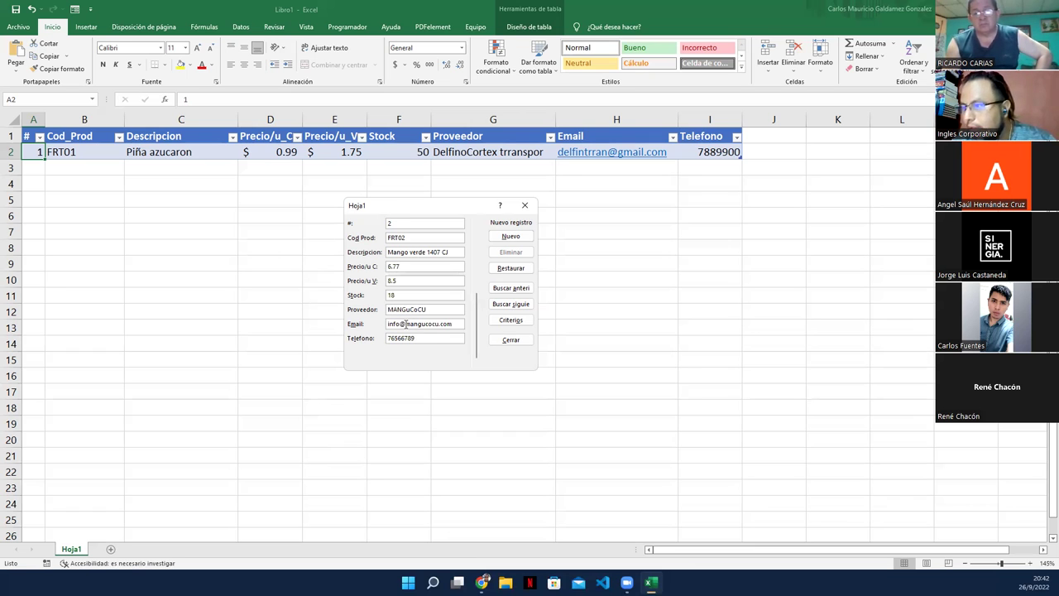
pyautogui.press('Return')
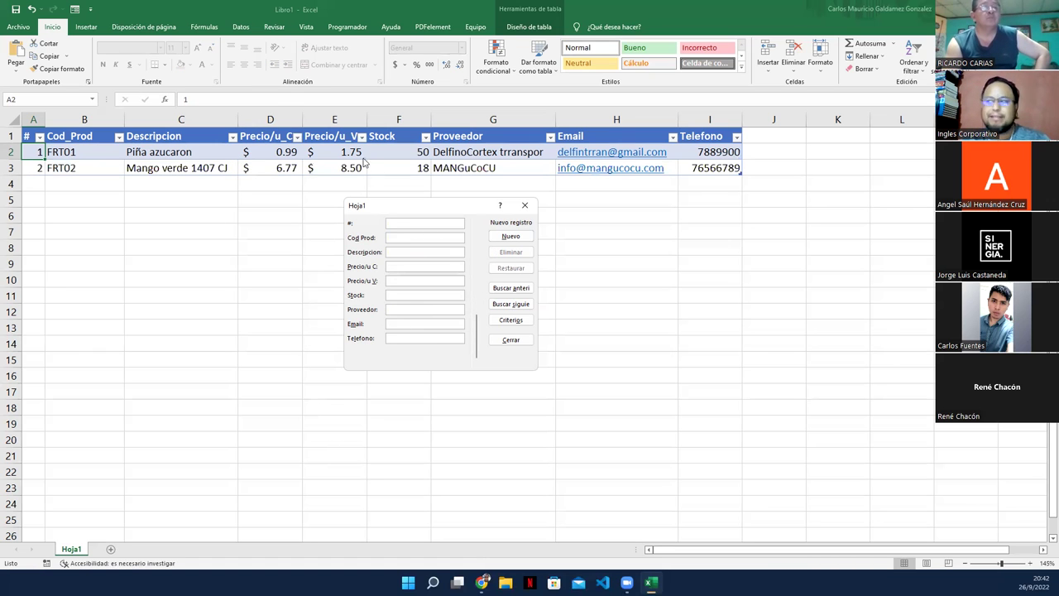
pyautogui.moveTo(393, 206); pyautogui.dragTo(605, 272)
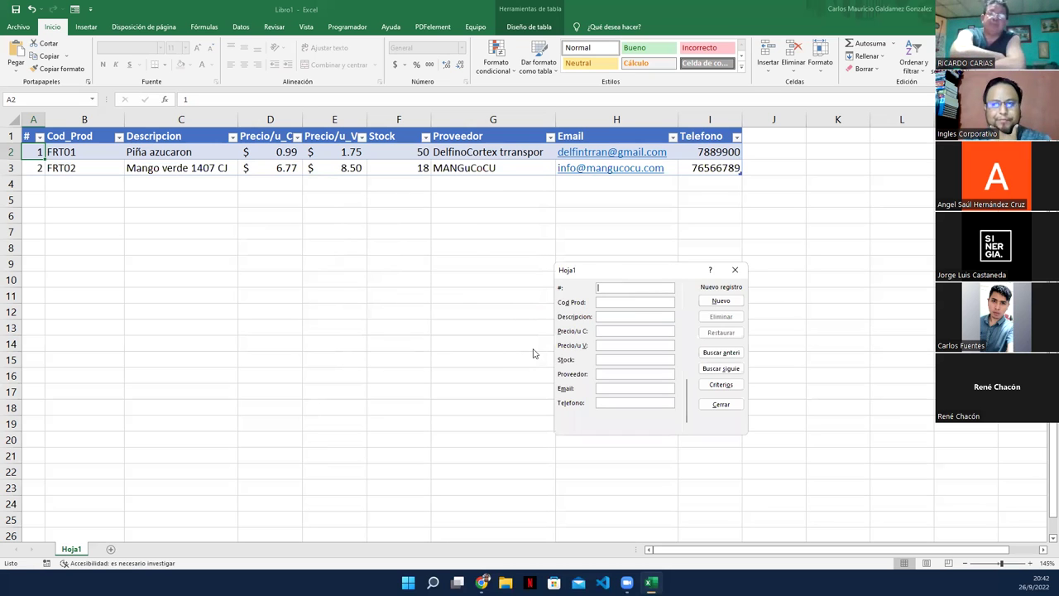
pyautogui.click(736, 271)
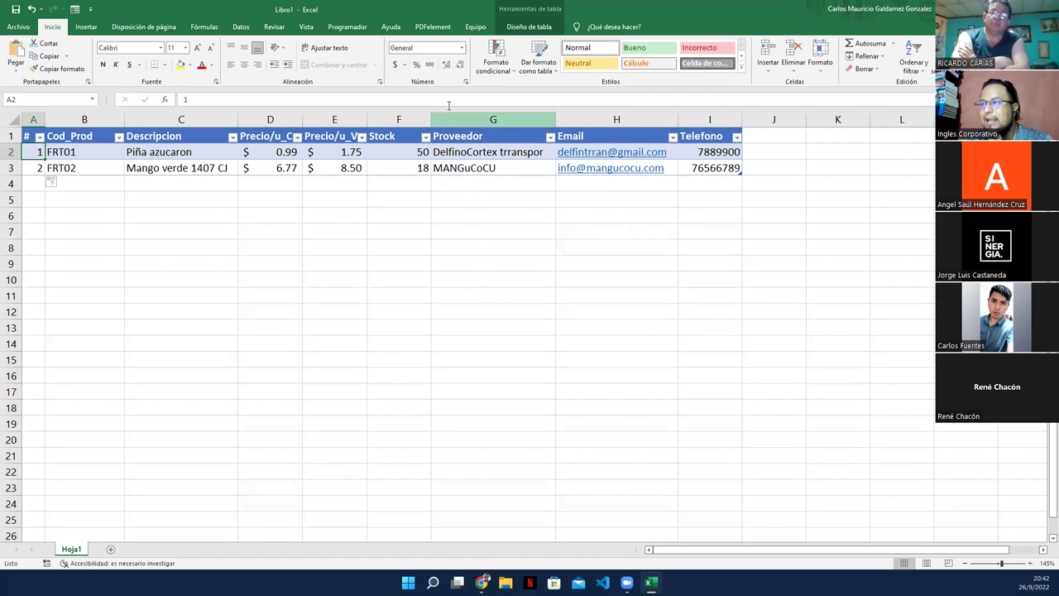
# Step: Add a Total row to the table and set the Telefono total to Ninguno
pyautogui.click(407, 166)
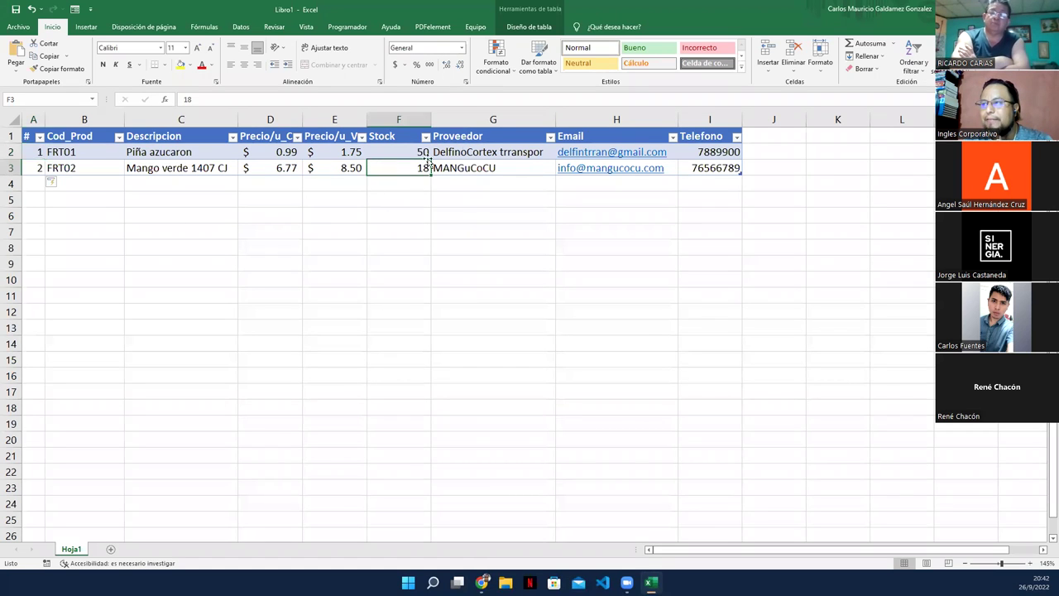
pyautogui.click(523, 27)
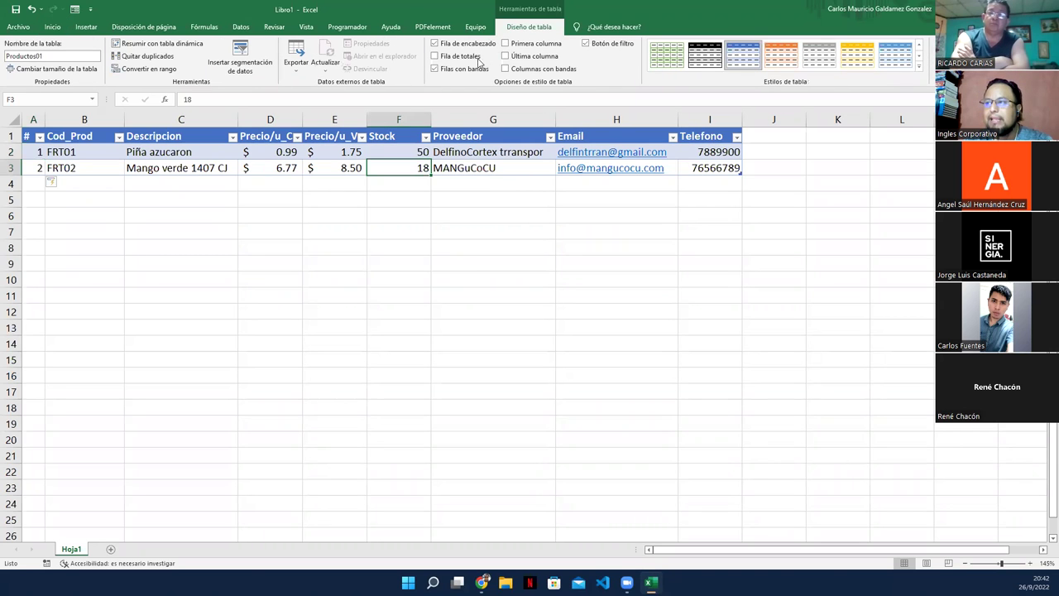
pyautogui.click(435, 55)
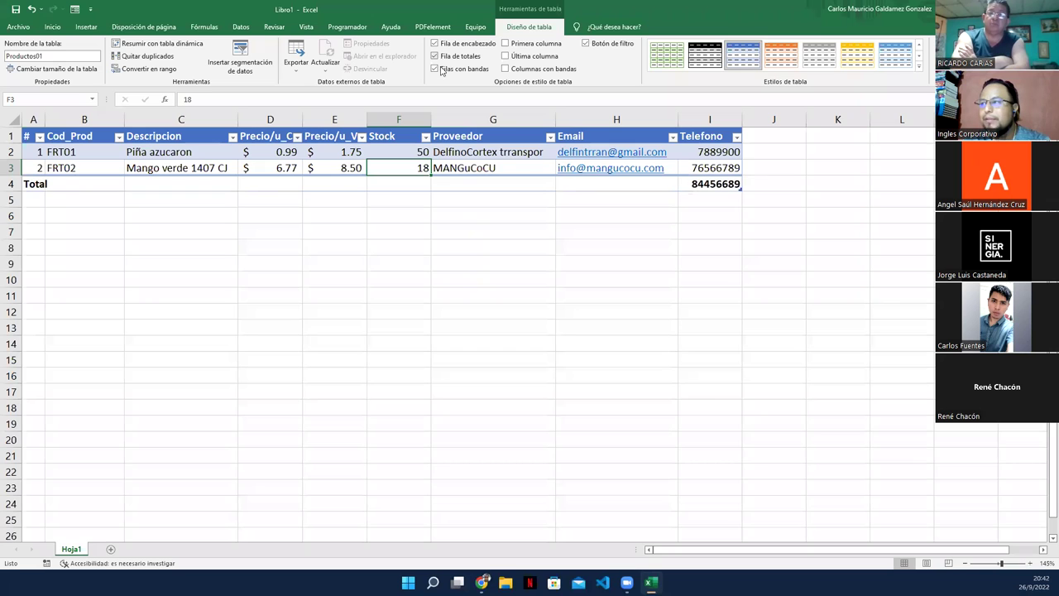
pyautogui.click(708, 186)
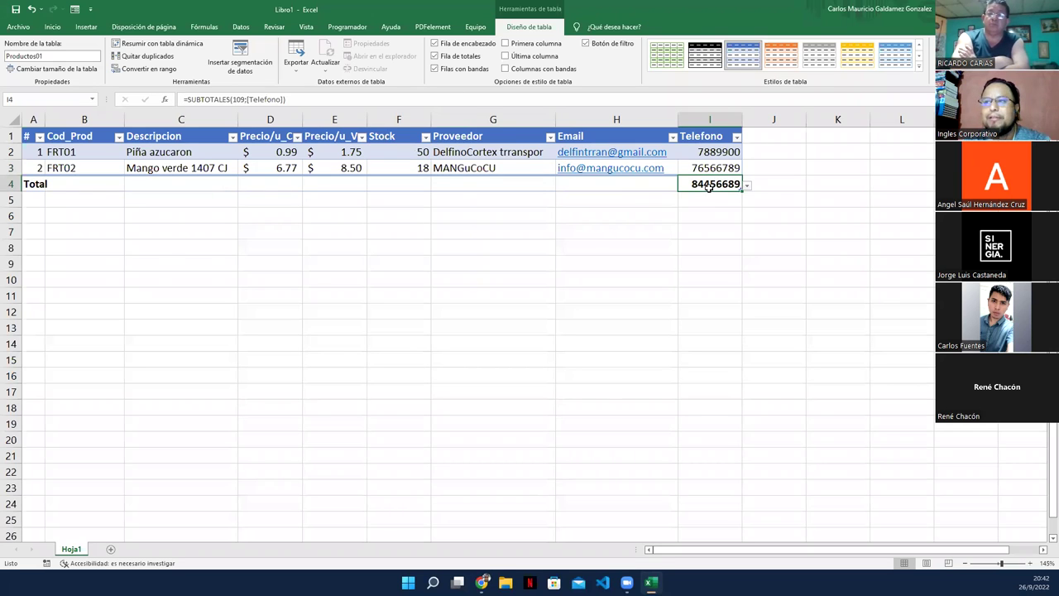
pyautogui.click(661, 183)
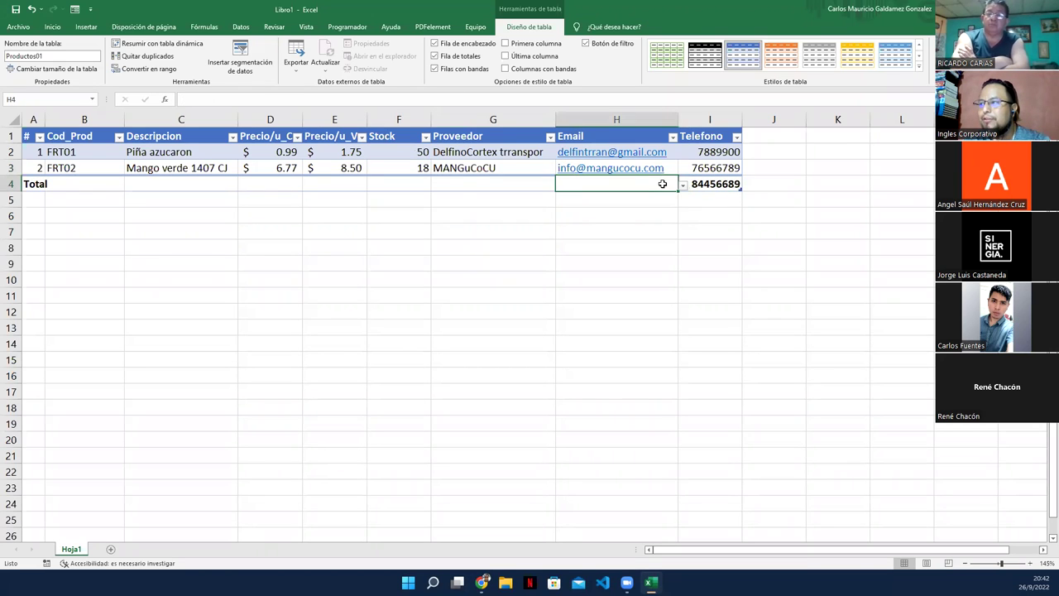
pyautogui.click(736, 188)
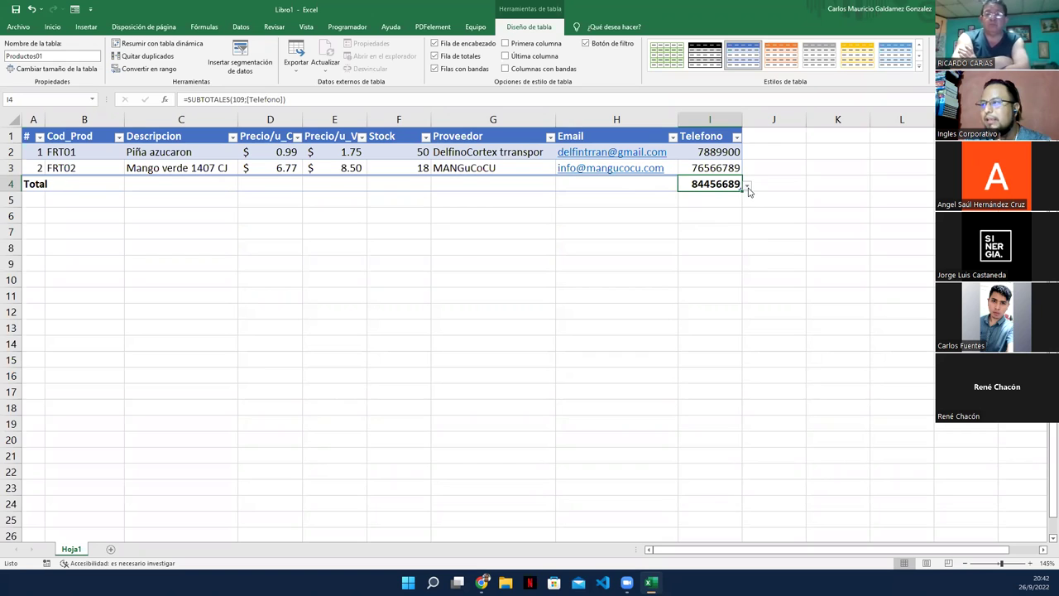
pyautogui.click(748, 191)
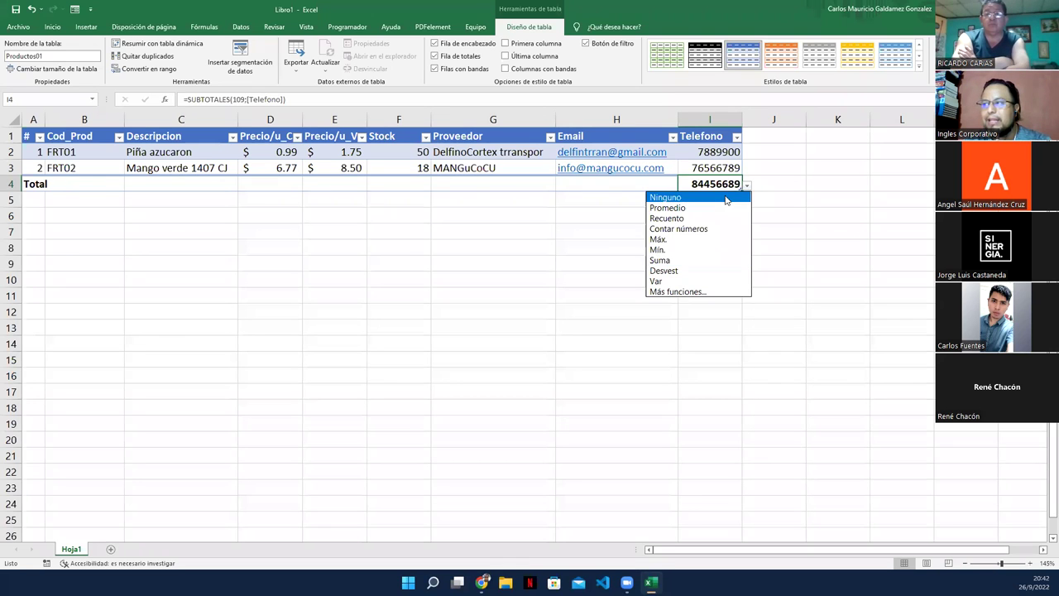
pyautogui.click(724, 195)
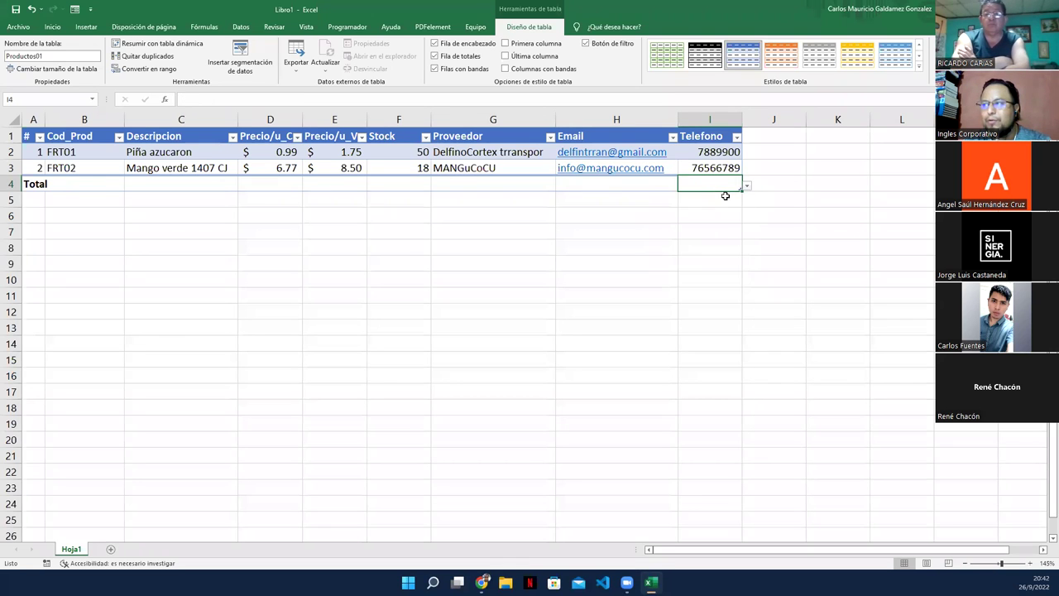
# Step: Set the Stock total to Suma, giving 68, then select cell J1
pyautogui.click(390, 181)
pyautogui.click(436, 187)
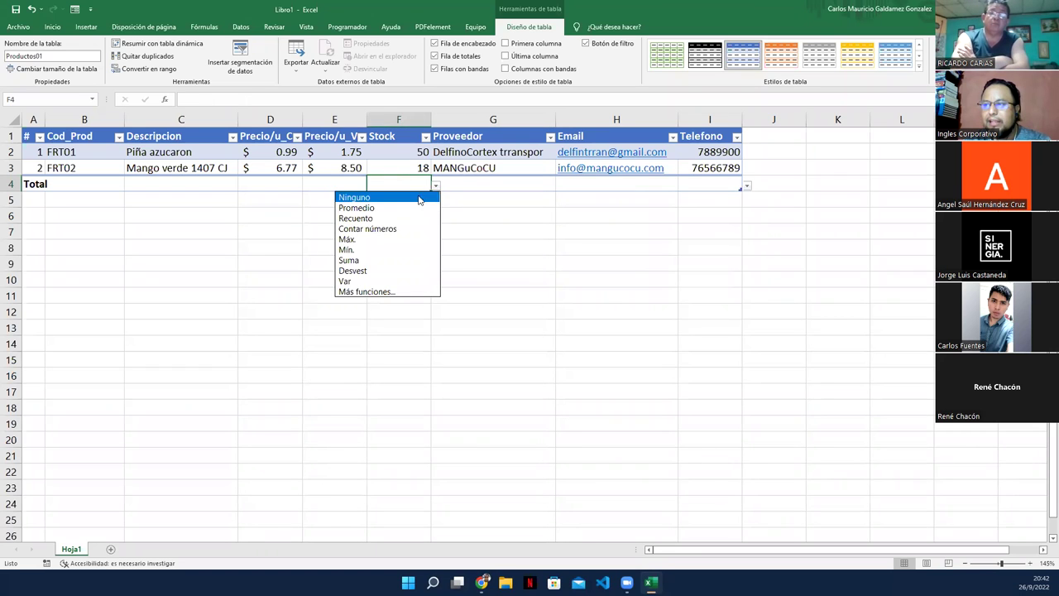
pyautogui.click(354, 261)
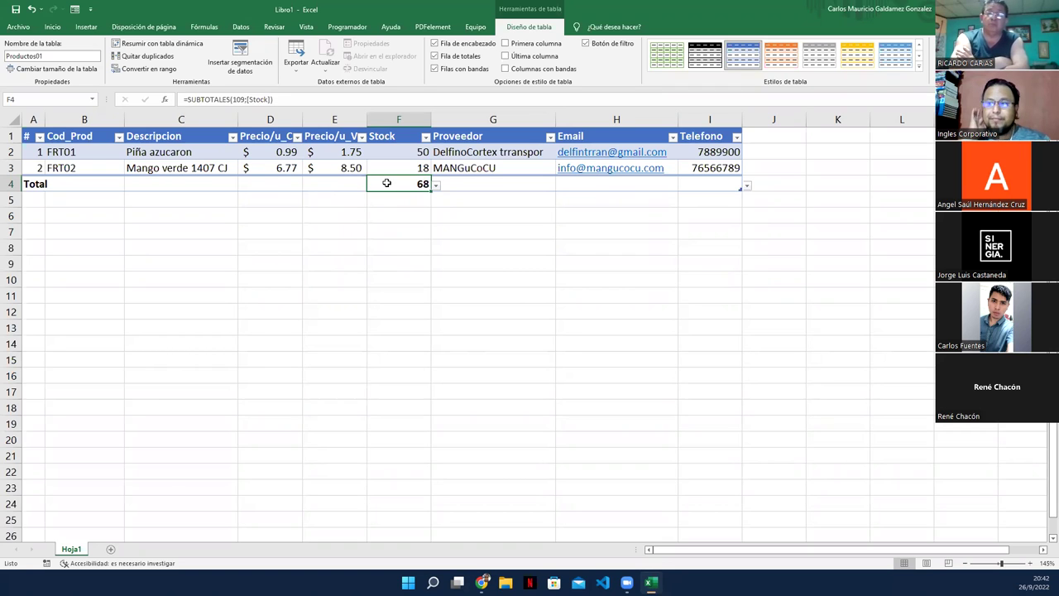
pyautogui.doubleClick(203, 154)
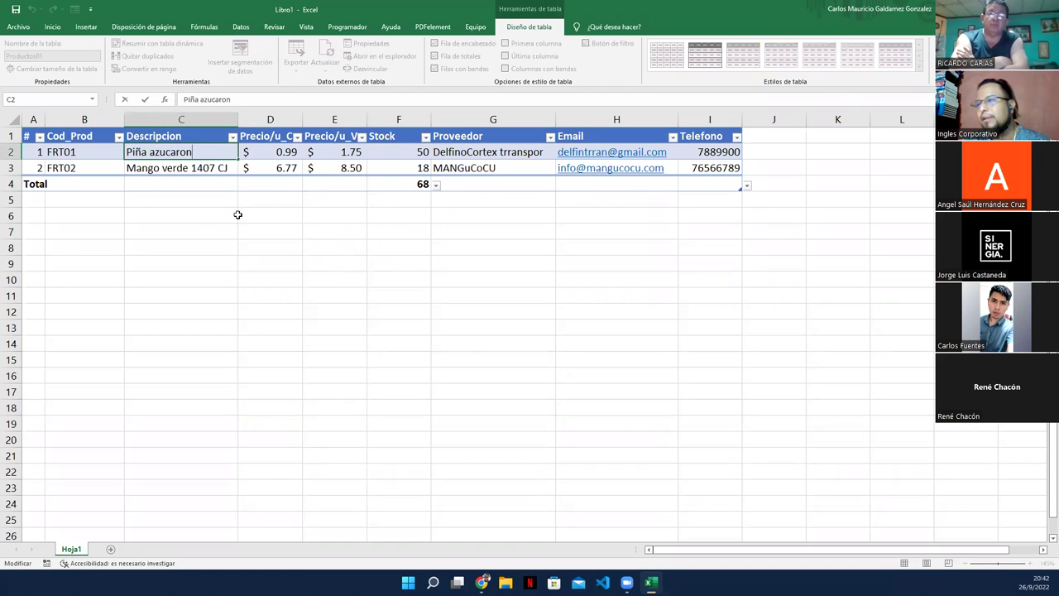
pyautogui.click(399, 184)
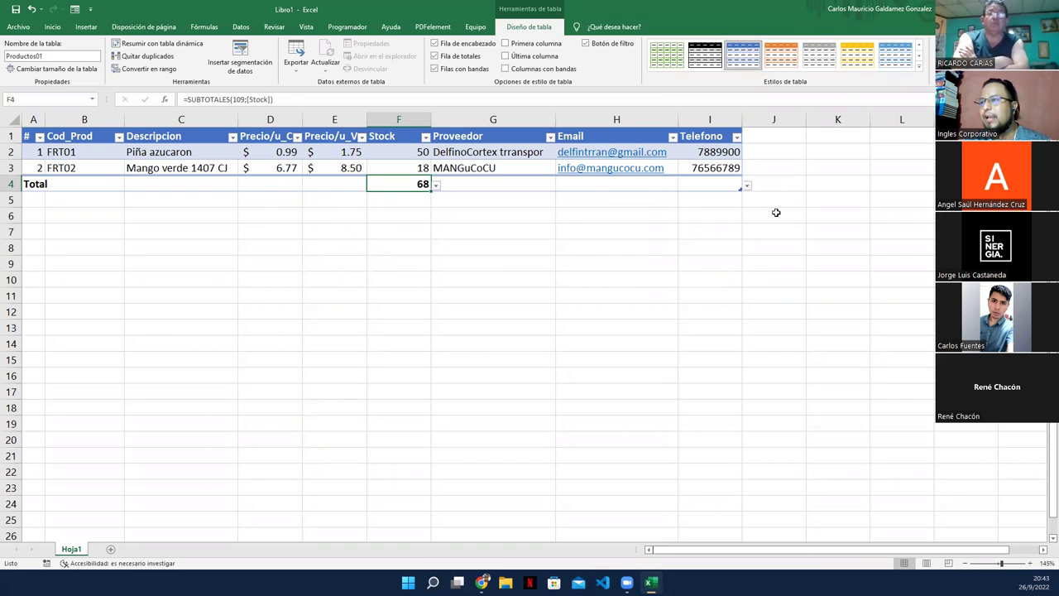
pyautogui.click(758, 137)
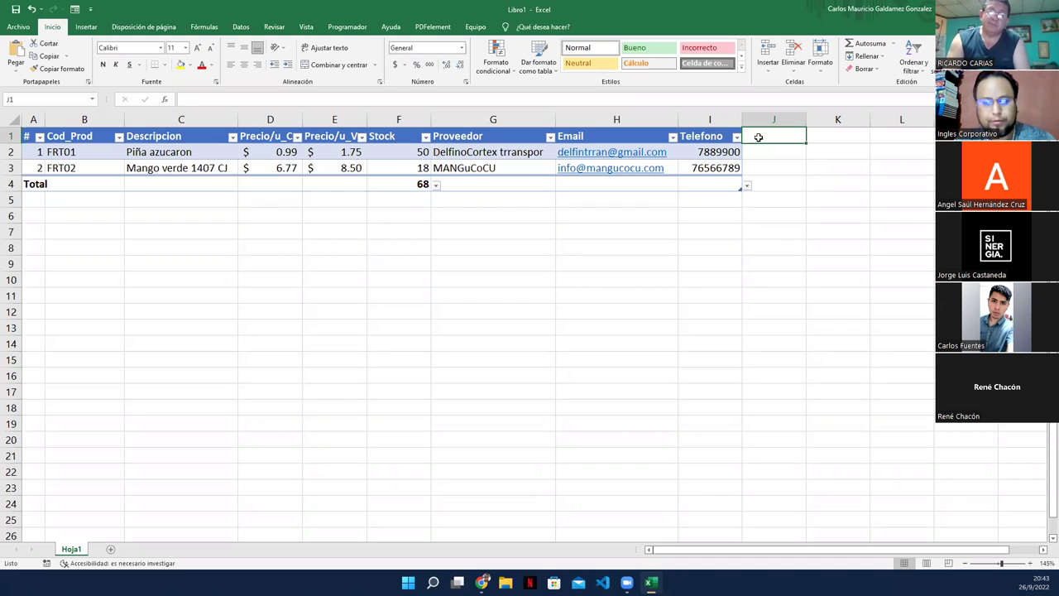
# Step: Add the header Pago x/Pr in J1, extending the table
pyautogui.write('Pago')
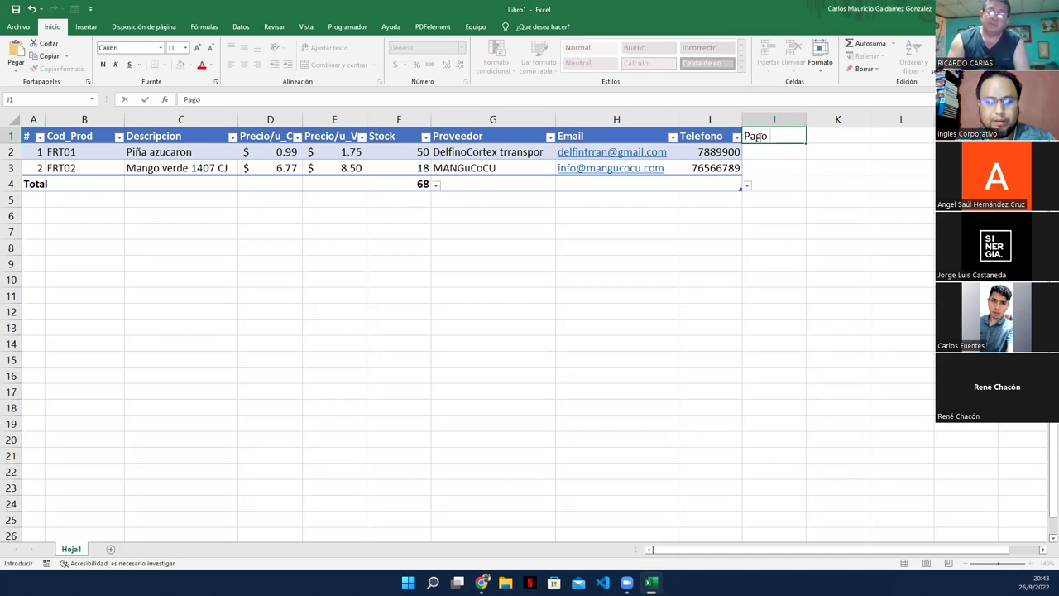
pyautogui.write(' x&')
pyautogui.press('BackSpace')
pyautogui.write('/Pr')
pyautogui.press('Return')
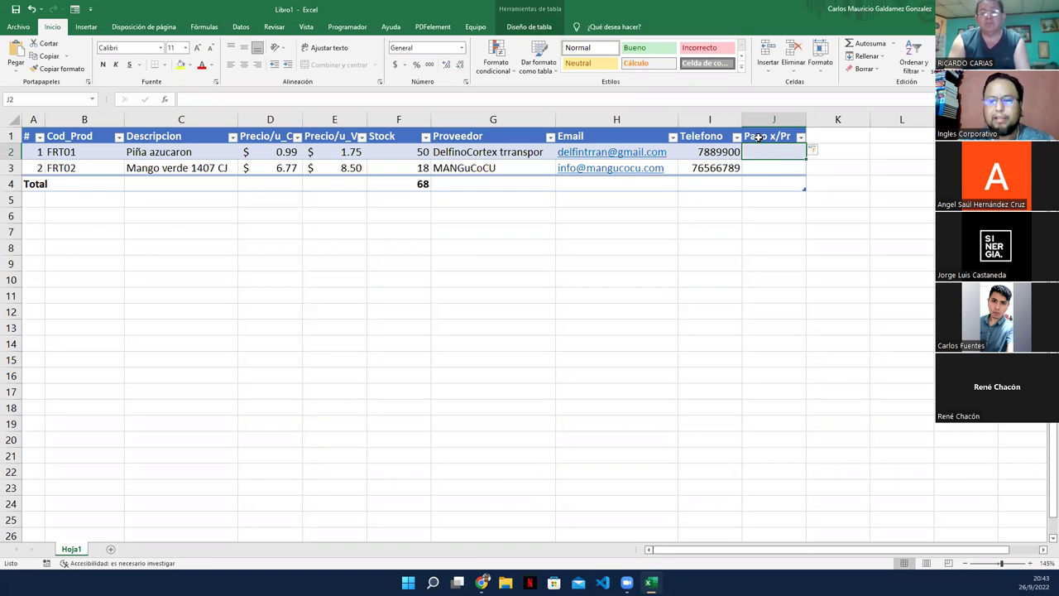
pyautogui.write('=')
pyautogui.press('Left')
pyautogui.press('Left')
pyautogui.press('Left')
pyautogui.press('Left')
pyautogui.press('Left')
pyautogui.press('Left')
pyautogui.write('*')
pyautogui.press('Left')
pyautogui.press('Left')
pyautogui.press('Left')
pyautogui.press('Left')
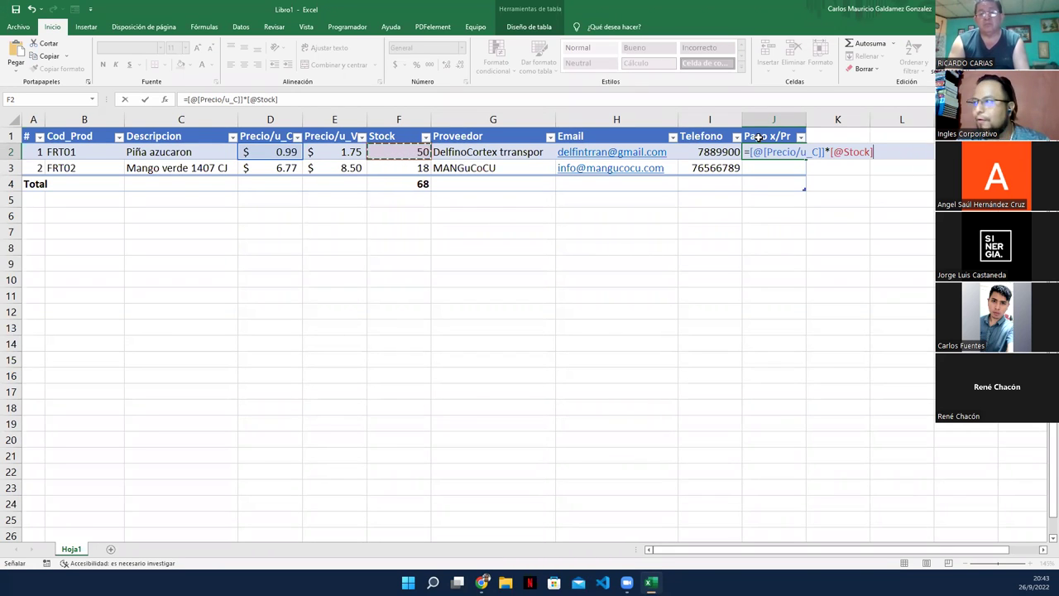
pyautogui.press('Return')
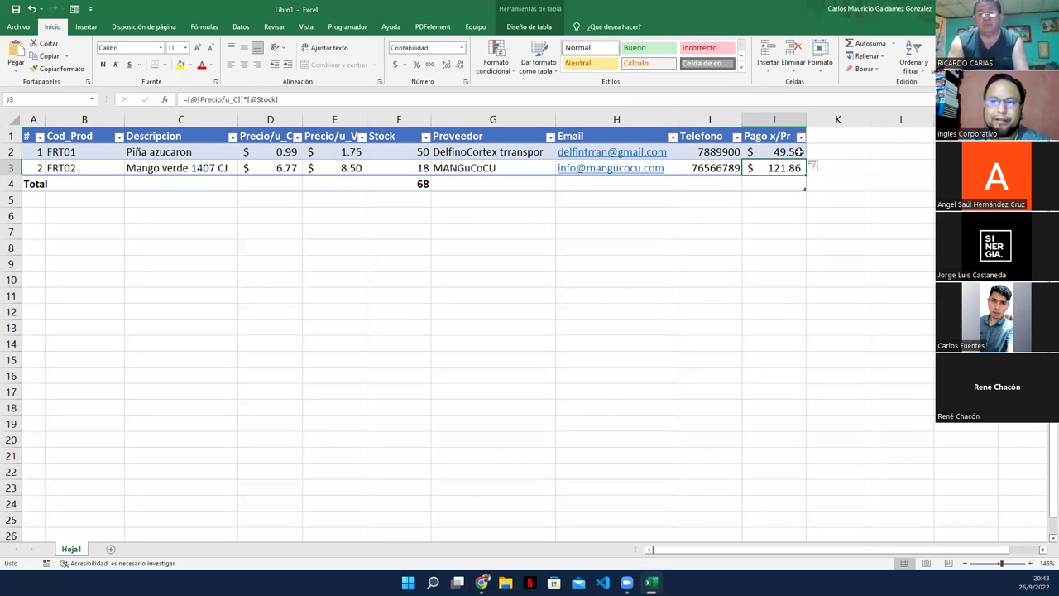
pyautogui.click(380, 151)
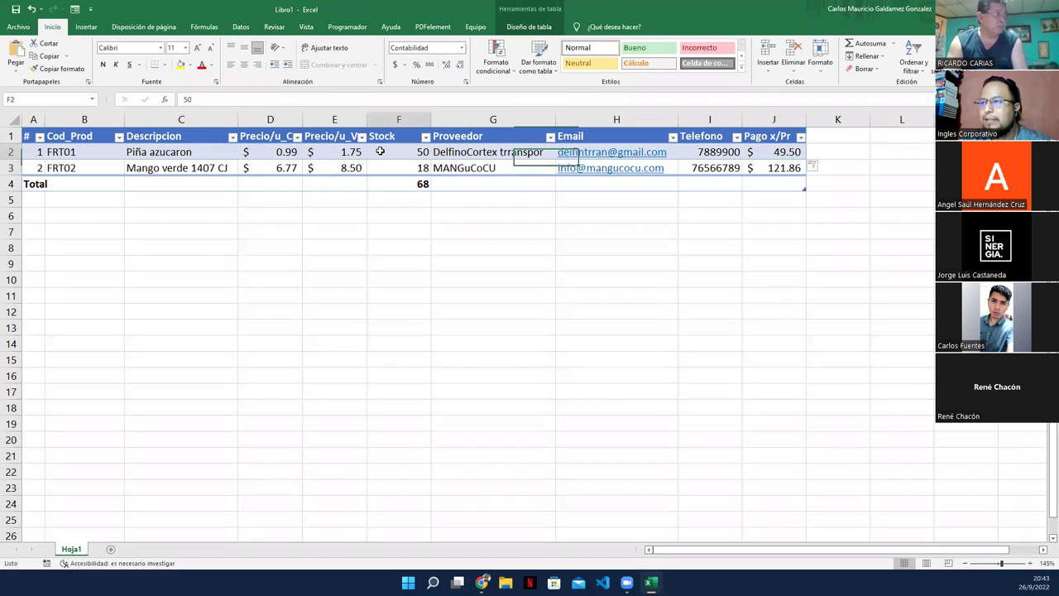
pyautogui.click(263, 152)
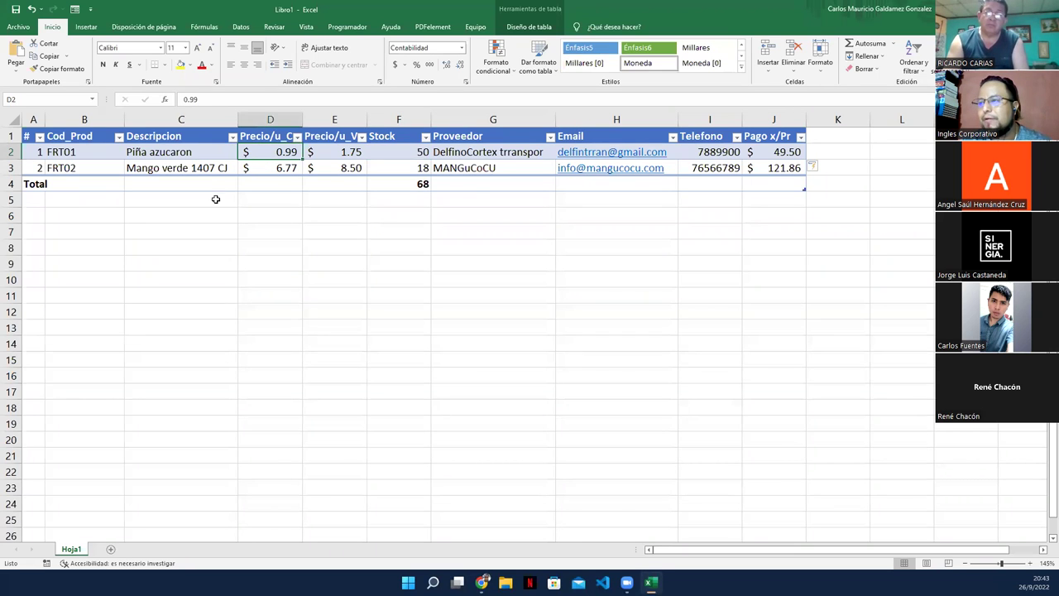
pyautogui.click(776, 151)
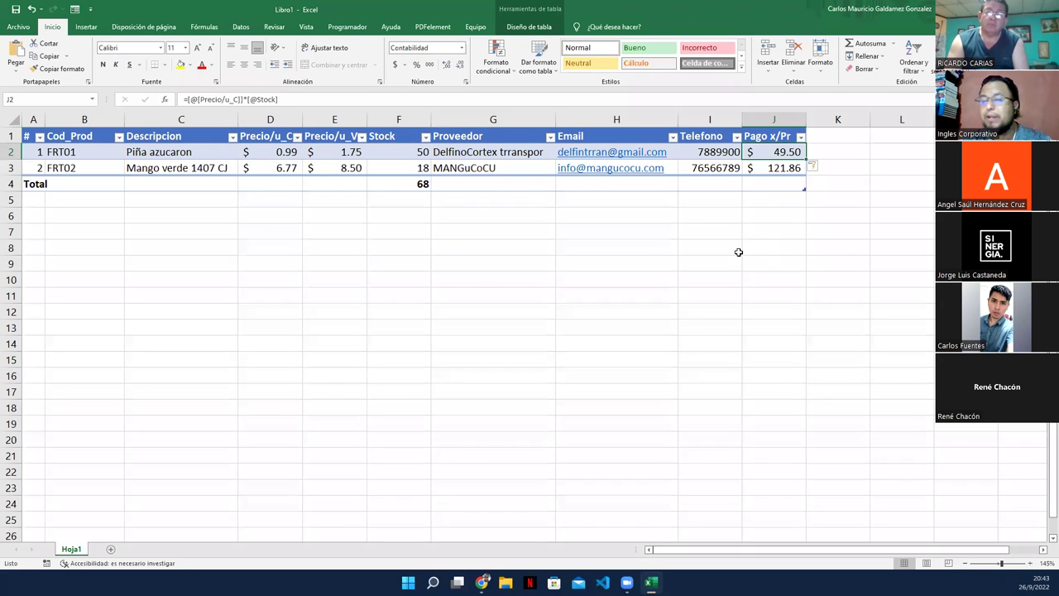
pyautogui.click(819, 138)
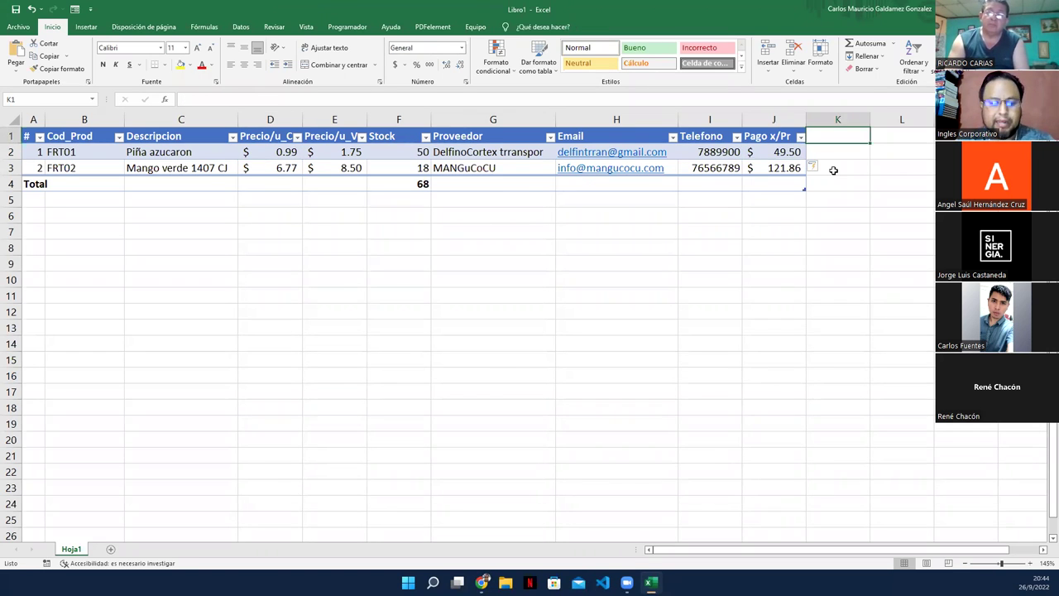
# Step: Add a Ganacia column computing =(Stock*Precio/u_V)-Pago x/Pr for every row
pyautogui.write('Gana')
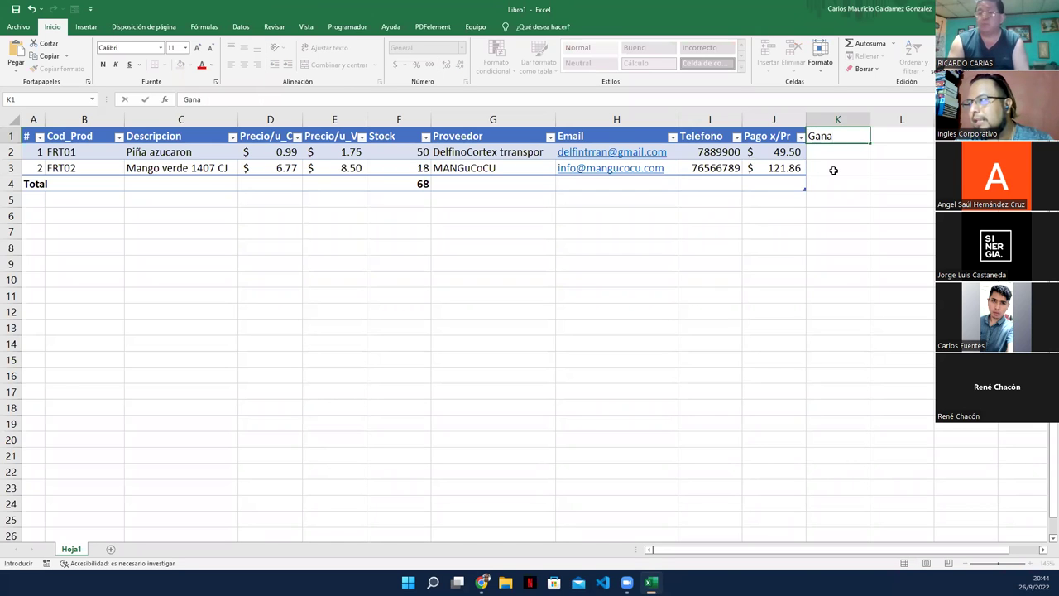
pyautogui.write('cia')
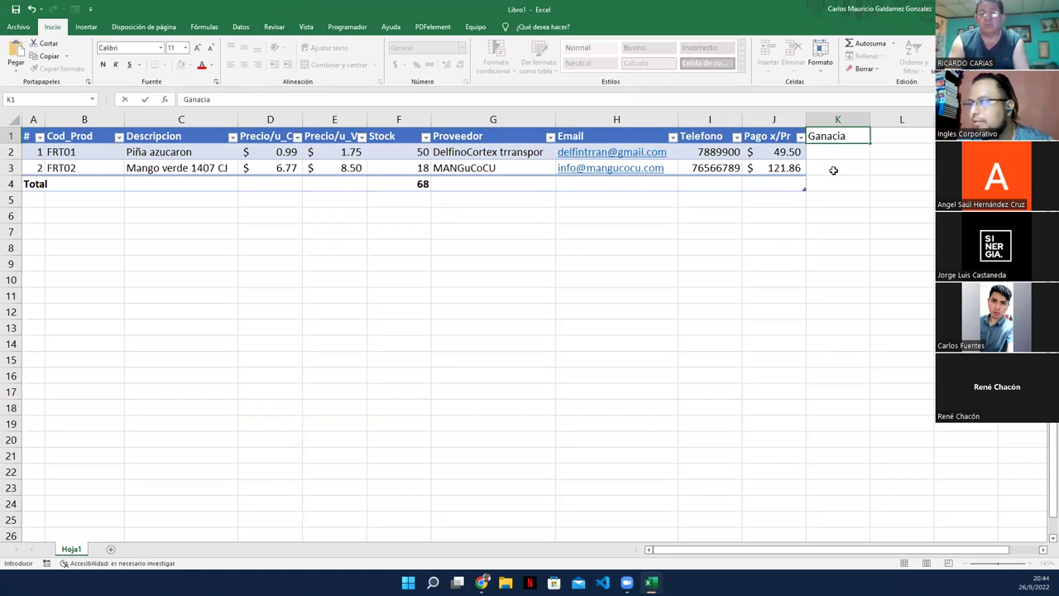
pyautogui.press('Return')
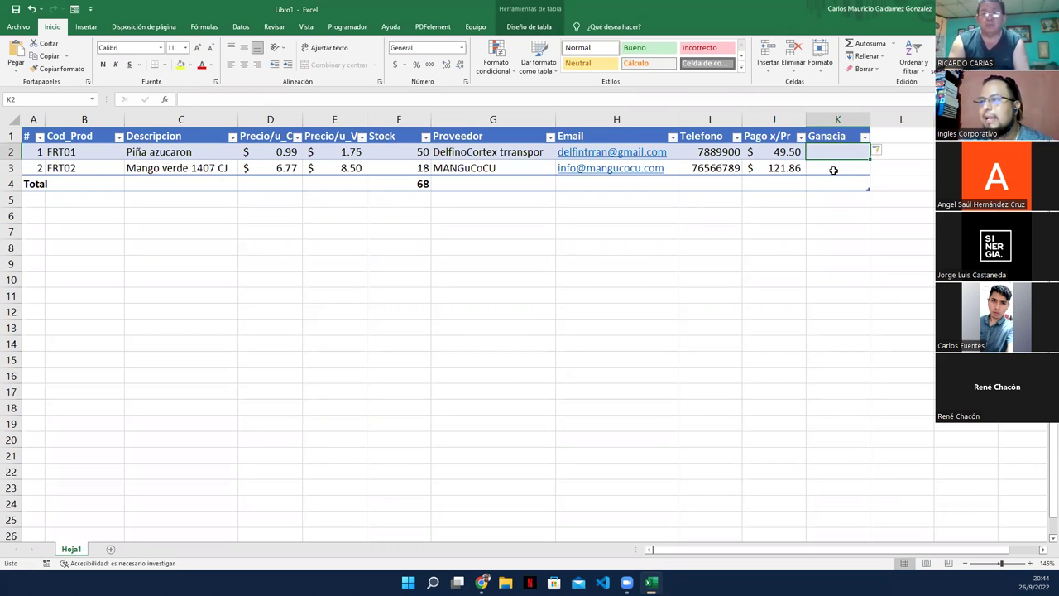
pyautogui.click(327, 153)
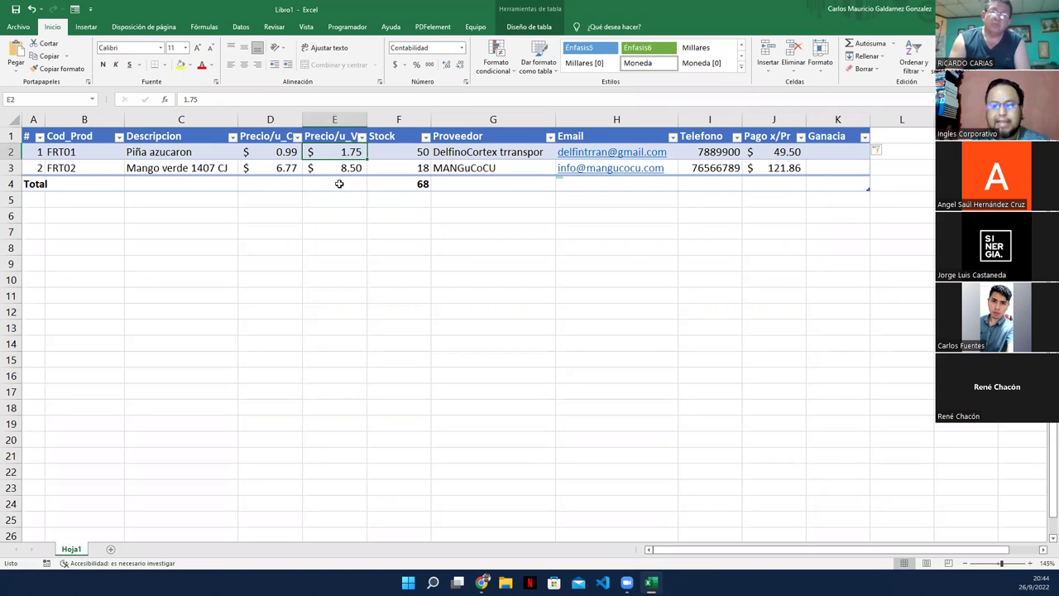
pyautogui.press('Right')
pyautogui.press('Right')
pyautogui.press('Right')
pyautogui.press('Right')
pyautogui.press('Right')
pyautogui.press('Right')
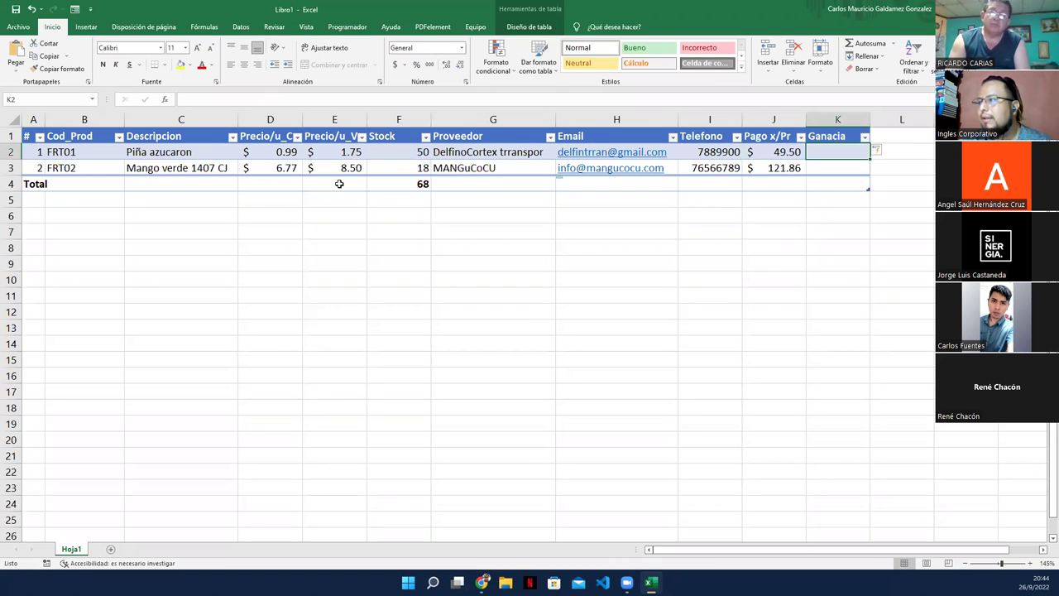
pyautogui.write('=')
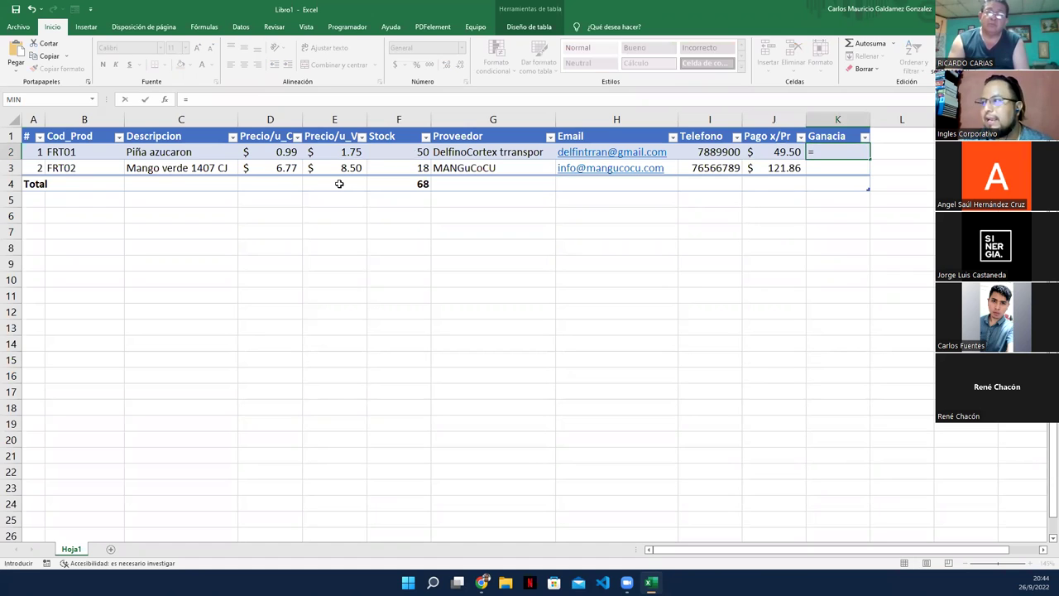
pyautogui.write('(')
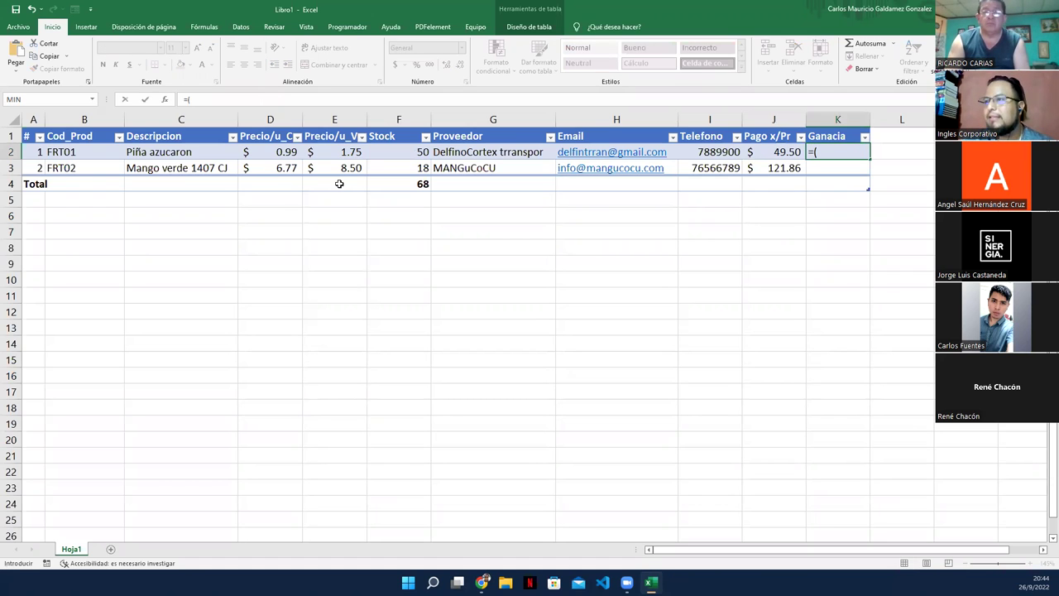
pyautogui.click(383, 154)
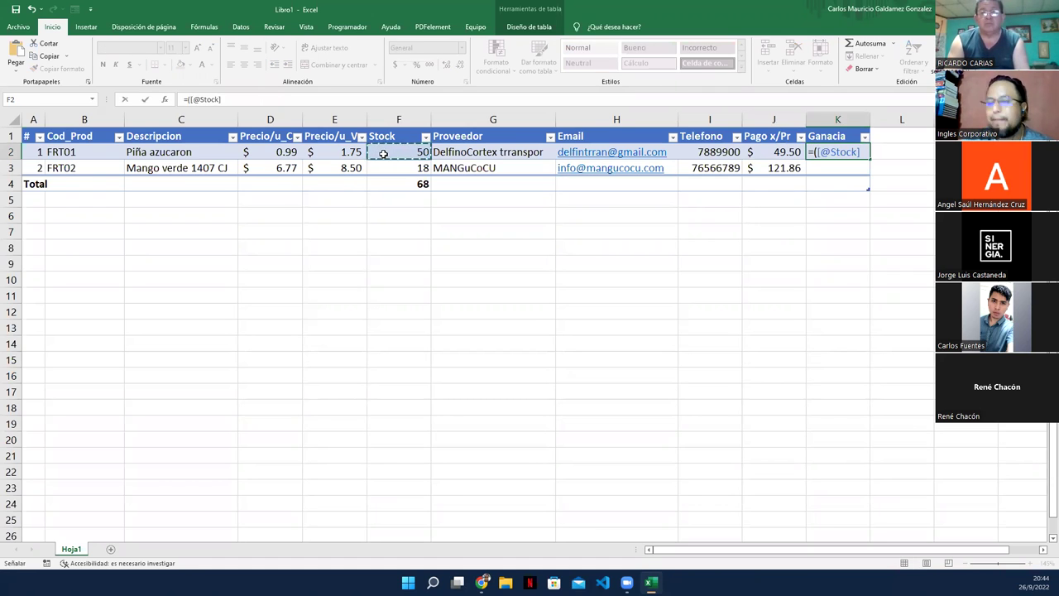
pyautogui.write('*')
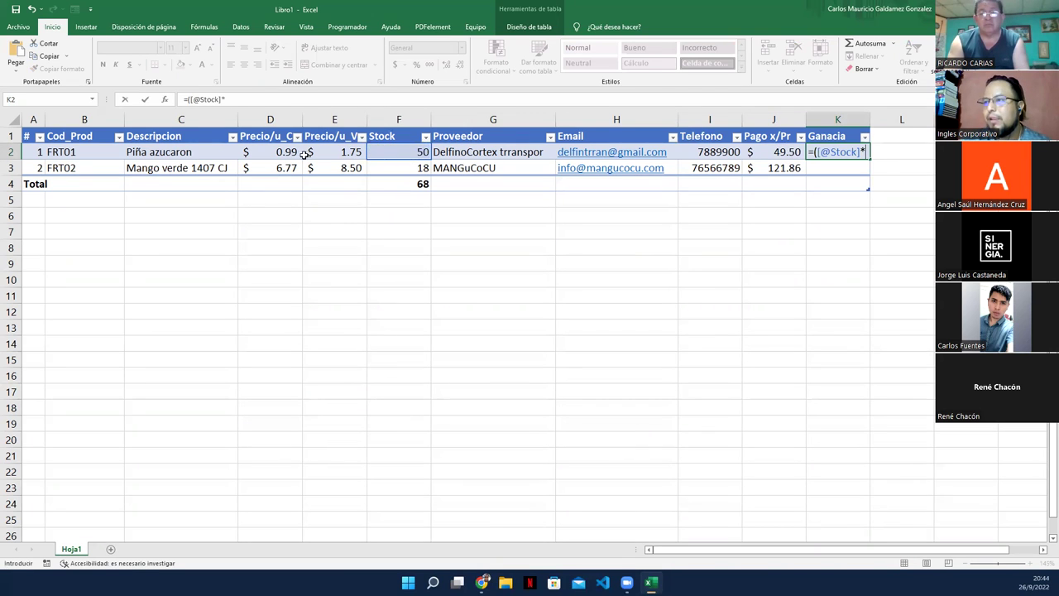
pyautogui.click(324, 150)
pyautogui.write(')-')
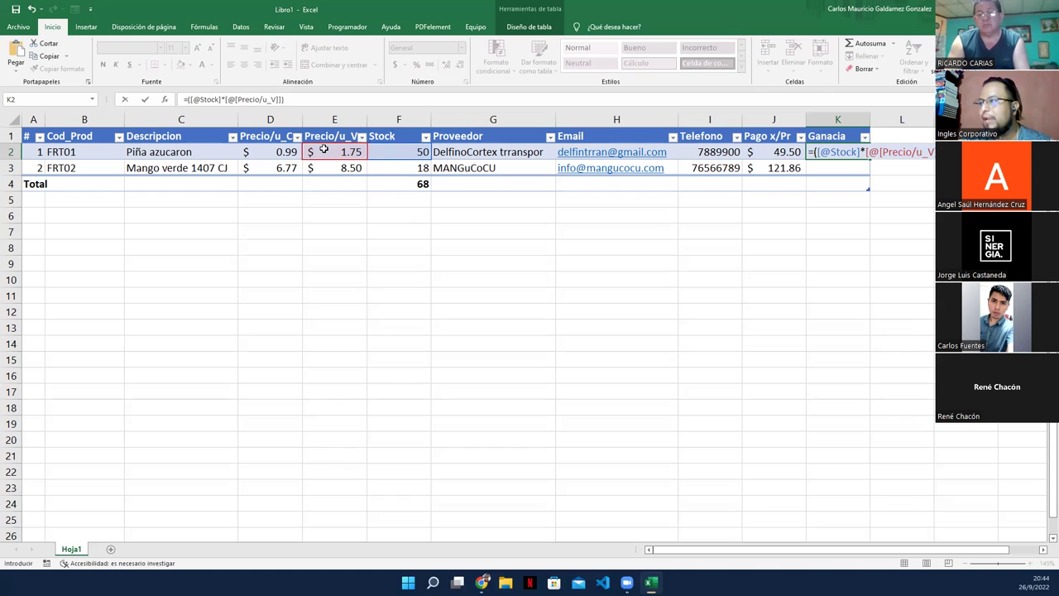
pyautogui.click(773, 153)
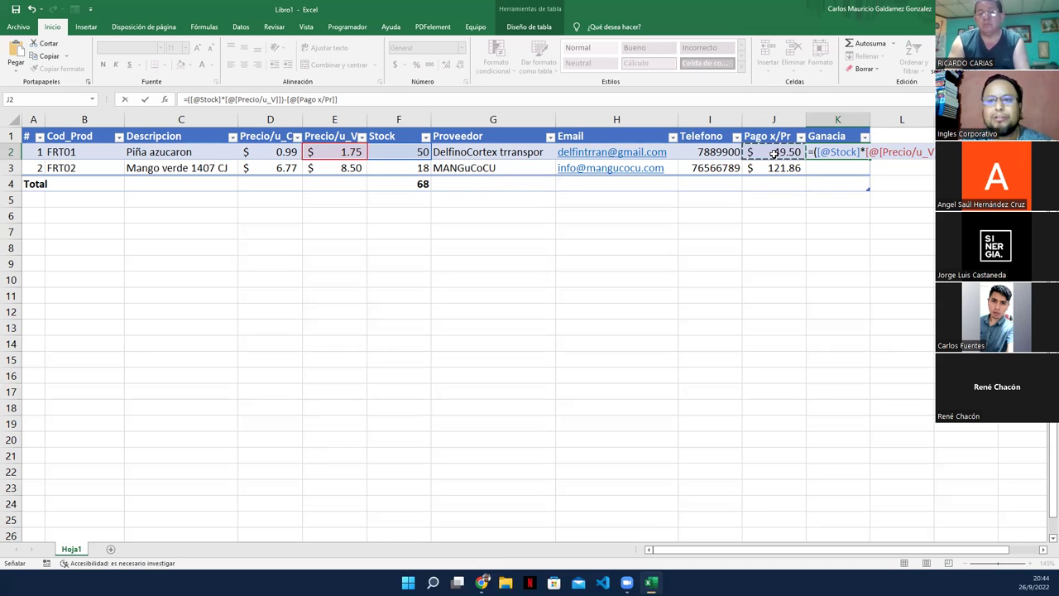
pyautogui.press('Return')
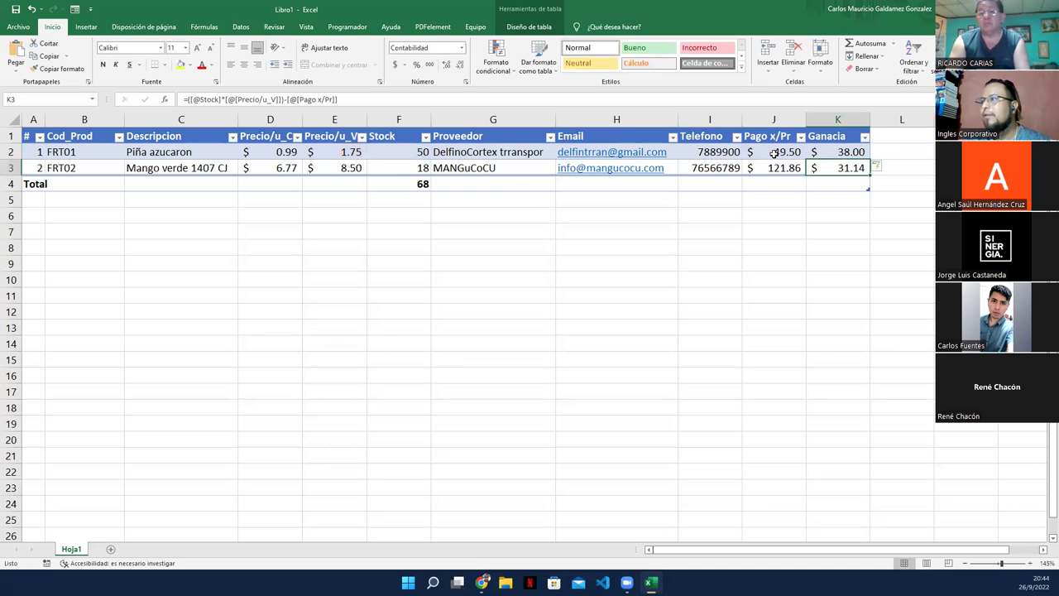
# Step: Check the Ganacia results of $38.00 and $31.14 against the Stock values
pyautogui.click(852, 154)
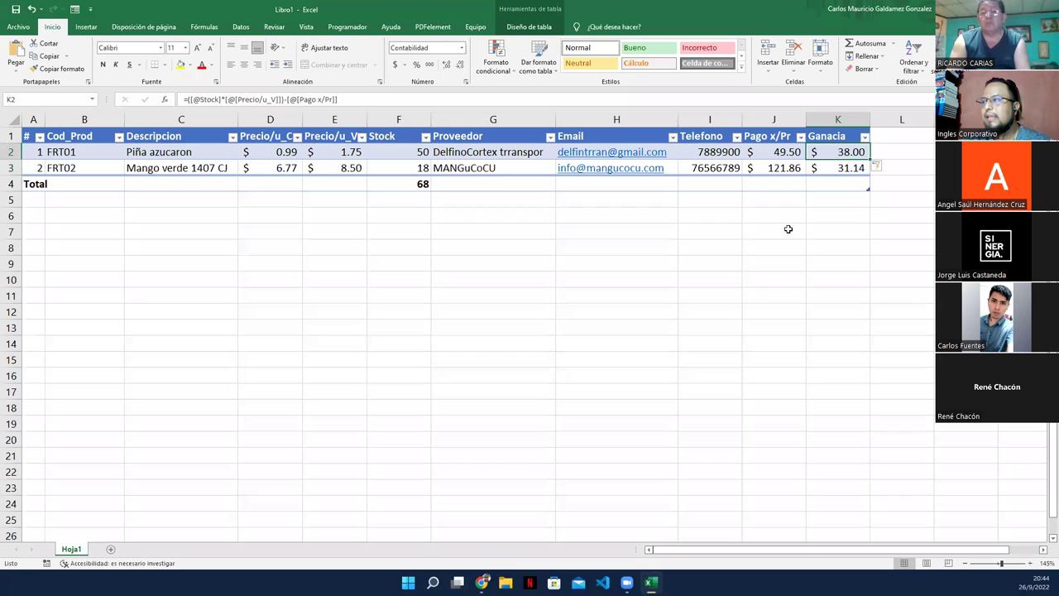
pyautogui.click(399, 152)
pyautogui.click(832, 151)
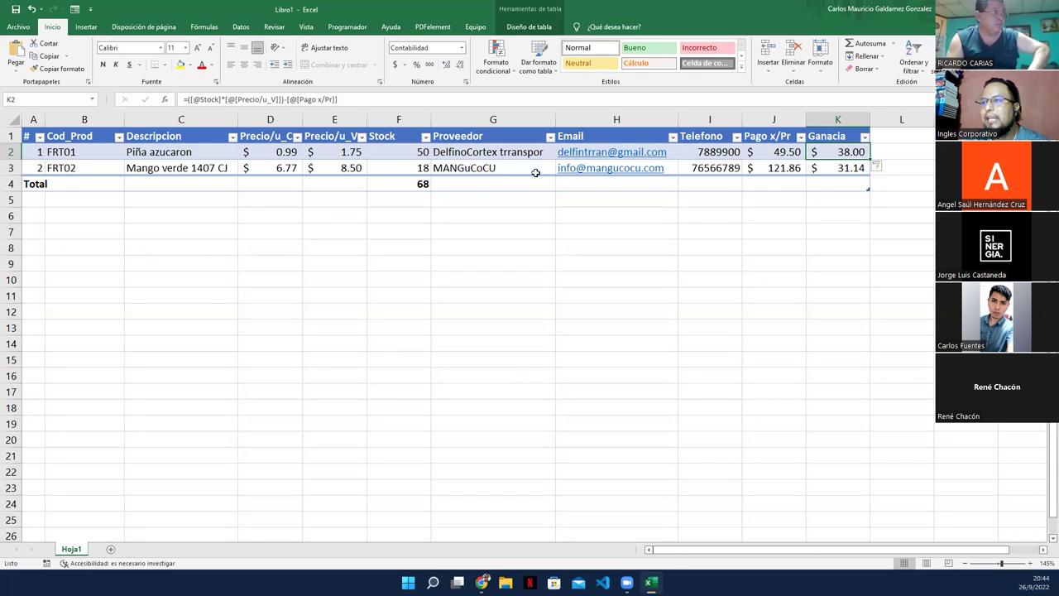
pyautogui.click(828, 169)
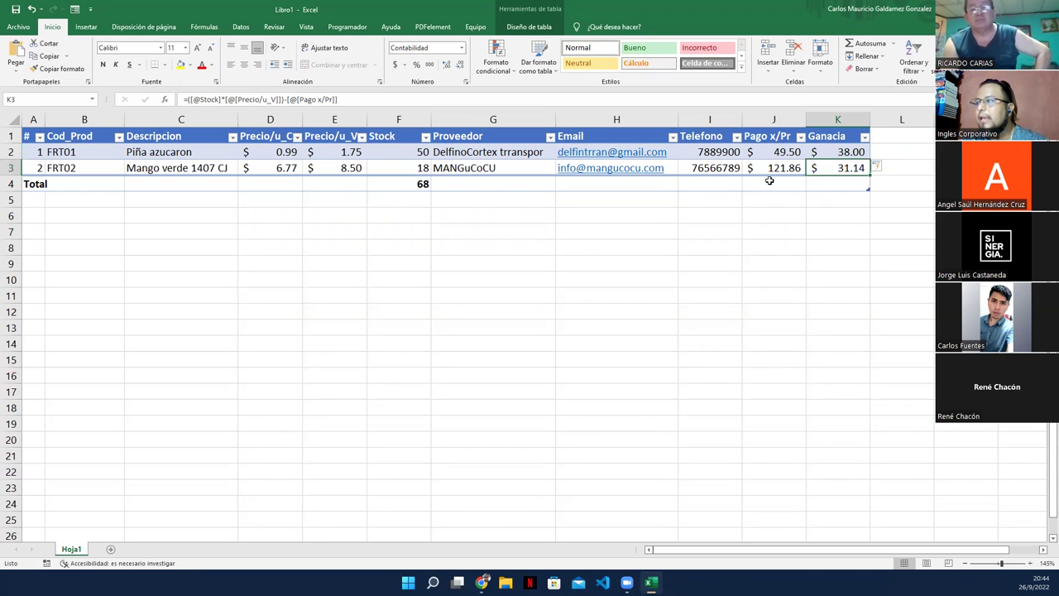
# Step: Set the Total row to Suma for Pago x/Pr ($171.36) and Ganacia ($69.14)
pyautogui.click(770, 184)
pyautogui.click(812, 189)
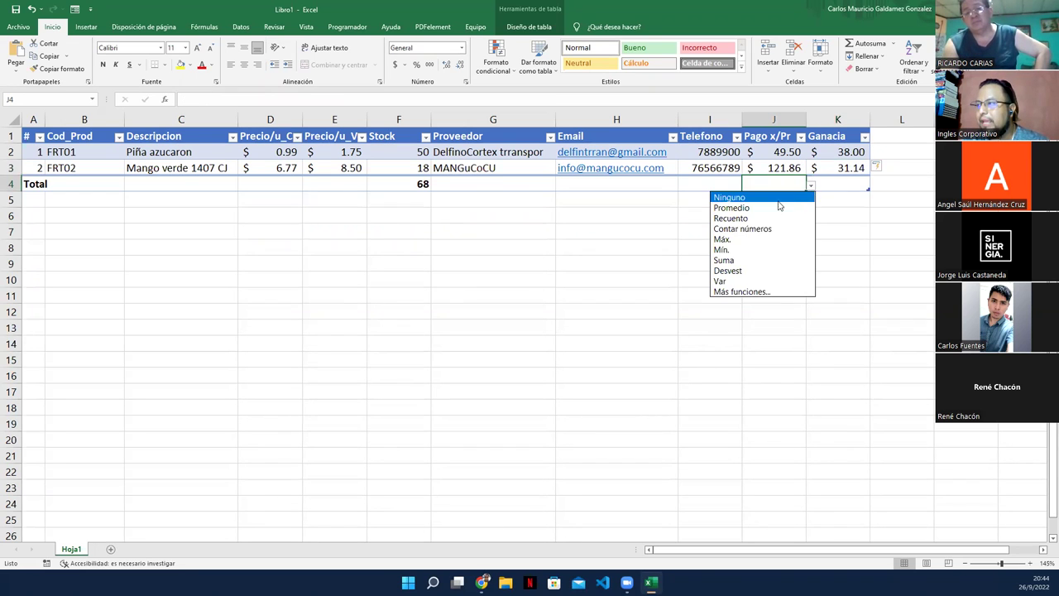
pyautogui.click(739, 261)
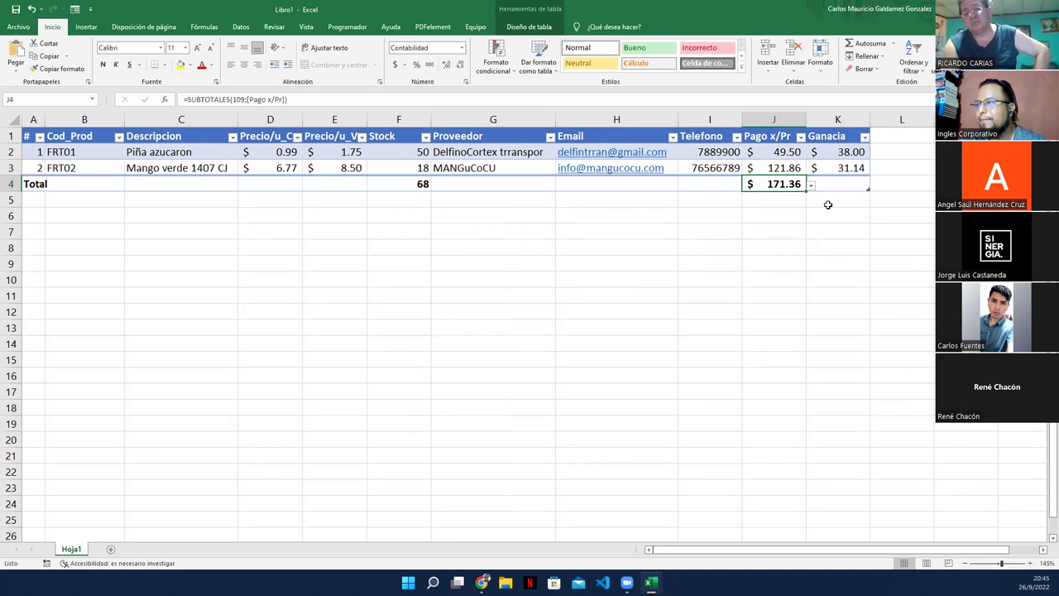
pyautogui.click(858, 184)
pyautogui.click(874, 188)
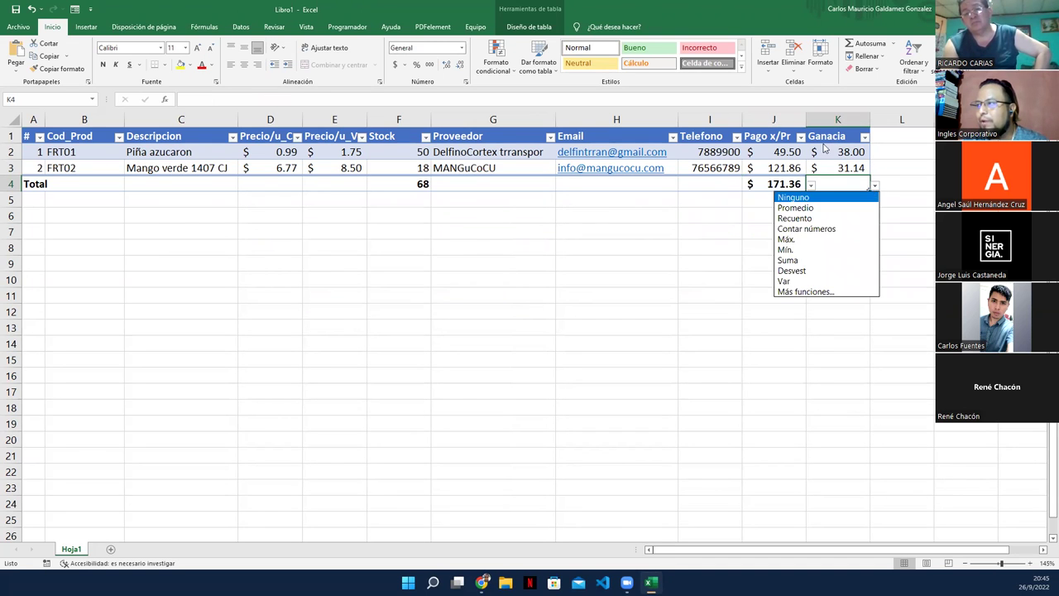
pyautogui.click(792, 262)
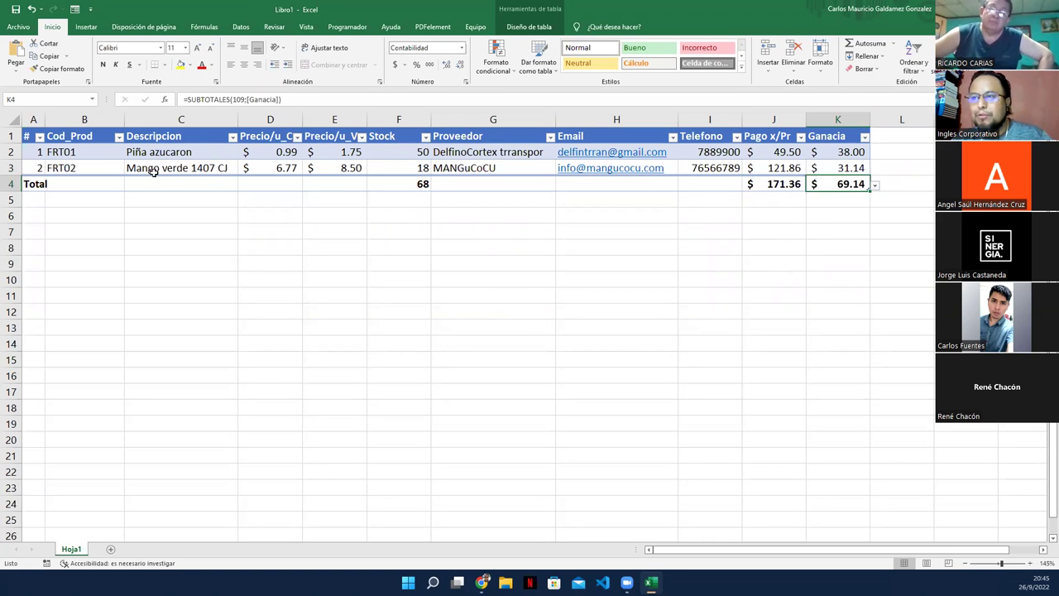
# Step: Try opening the record form, dismiss the missing-labels warning, and reselect the # header cell
pyautogui.click(82, 156)
pyautogui.click(773, 119)
pyautogui.click(902, 119)
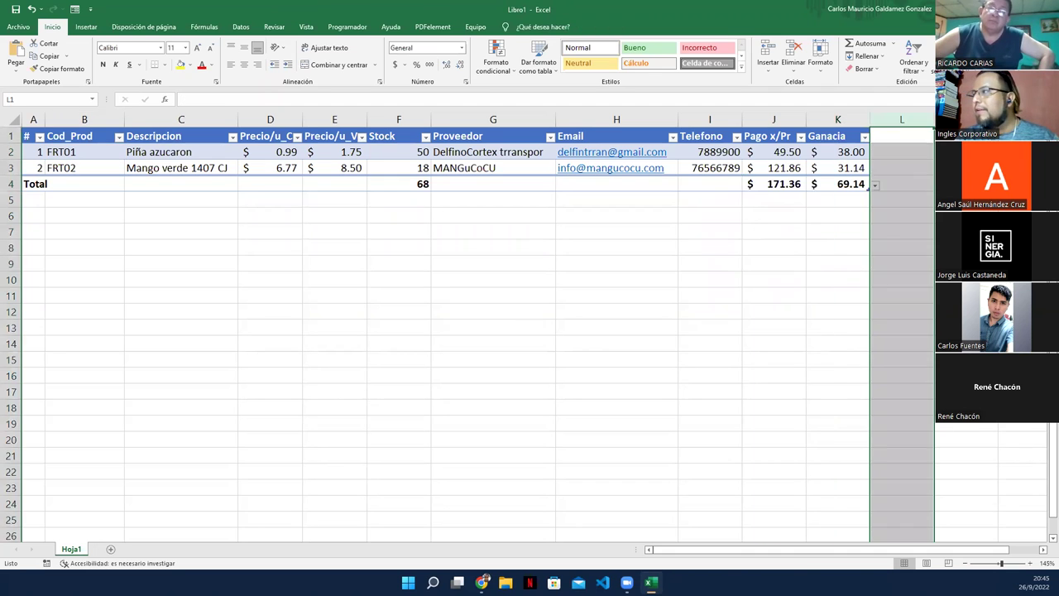
pyautogui.hotkey('ctrl', 'shift', 'l')
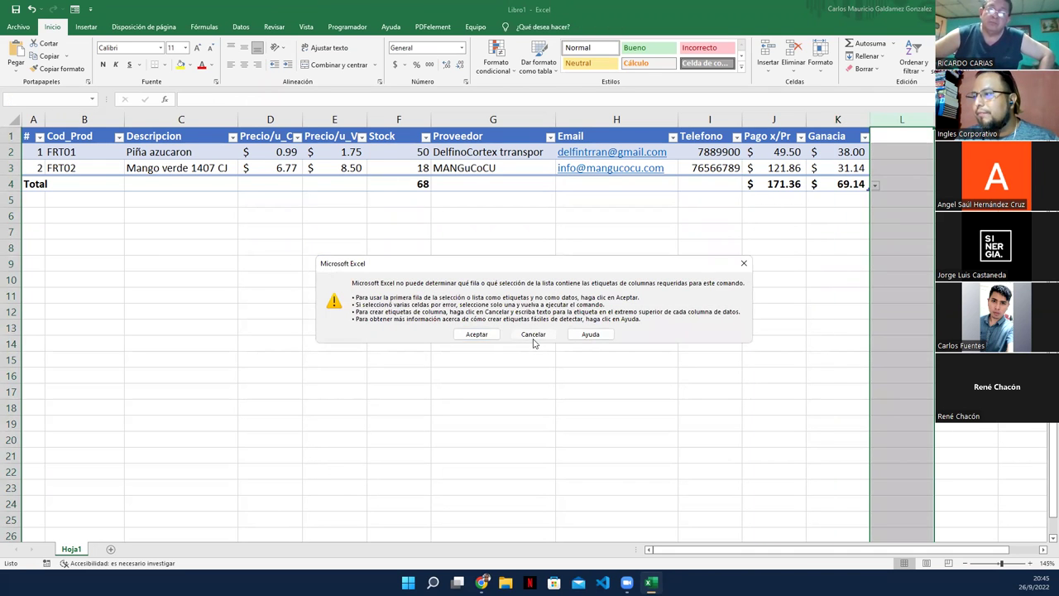
pyautogui.click(533, 336)
pyautogui.click(59, 141)
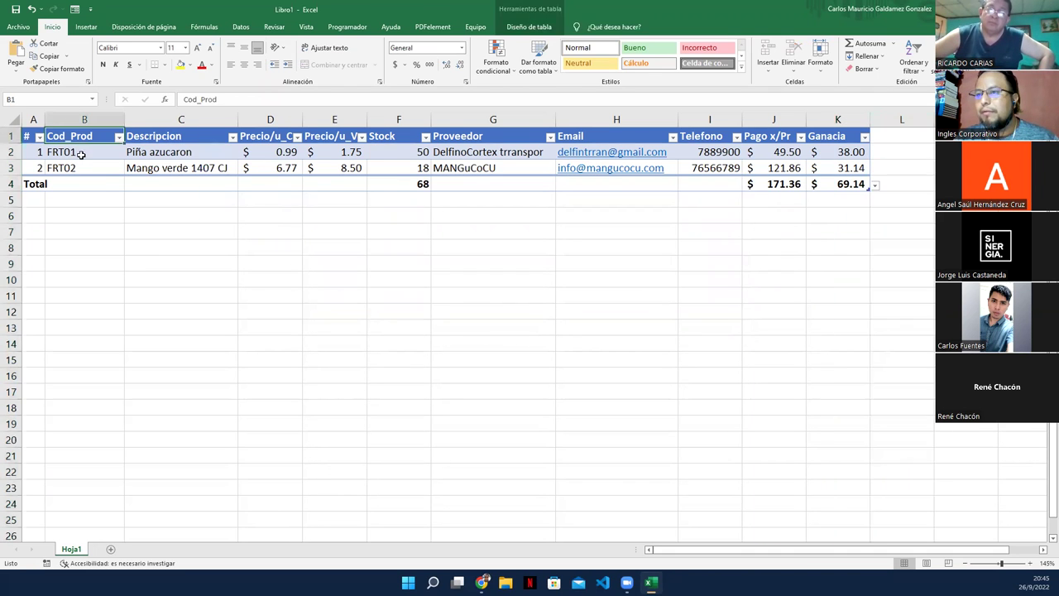
pyautogui.click(31, 138)
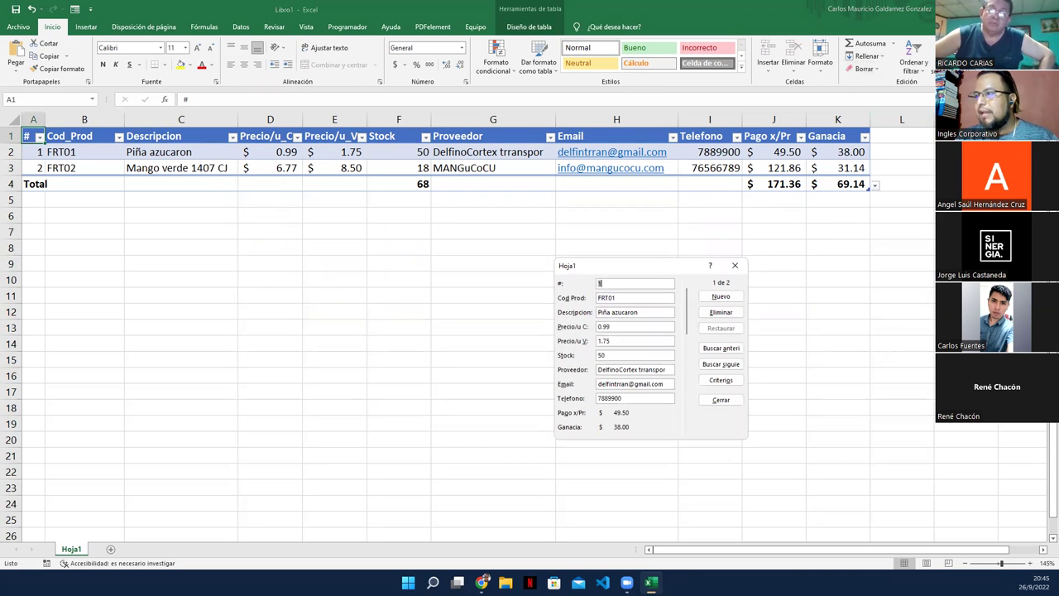
# Step: Add record 3, FRT03 Kiwi Verde CJ at 23/28, stock 25, supplier MANGuCoCU with its e-mail
pyautogui.click(709, 298)
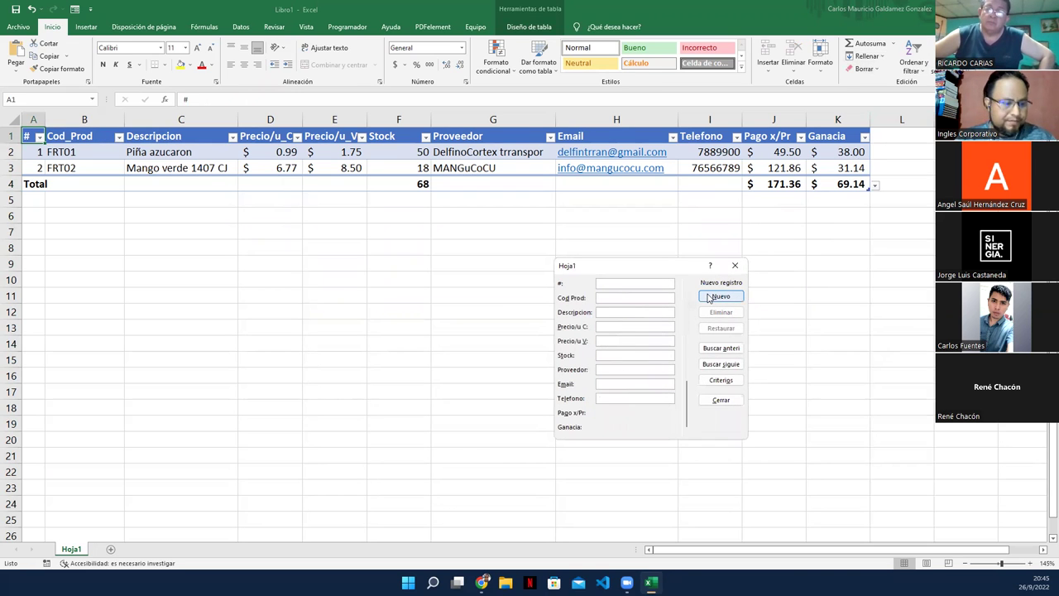
pyautogui.write('3')
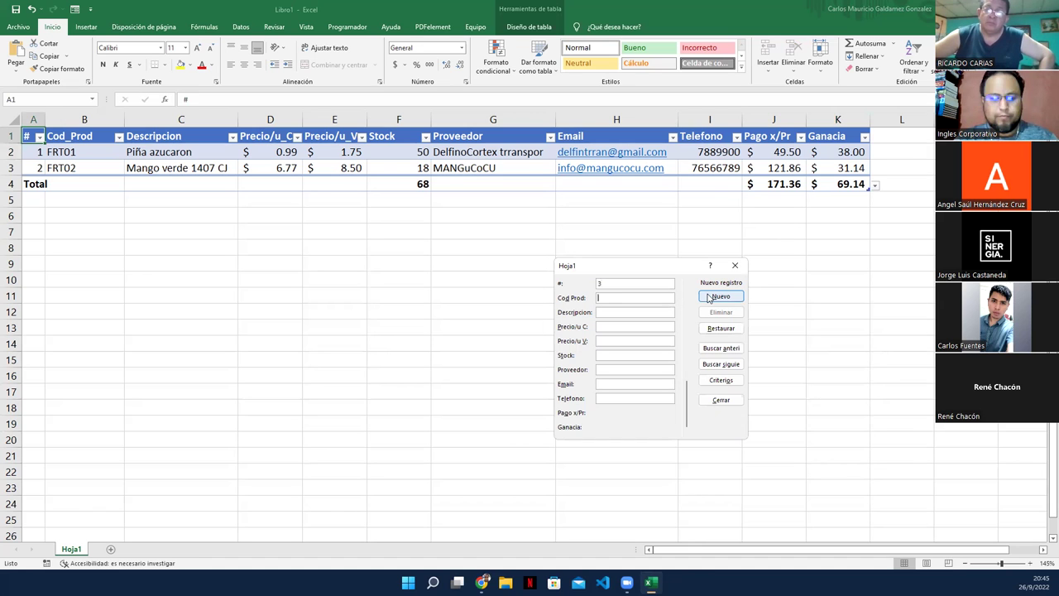
pyautogui.write('FRT')
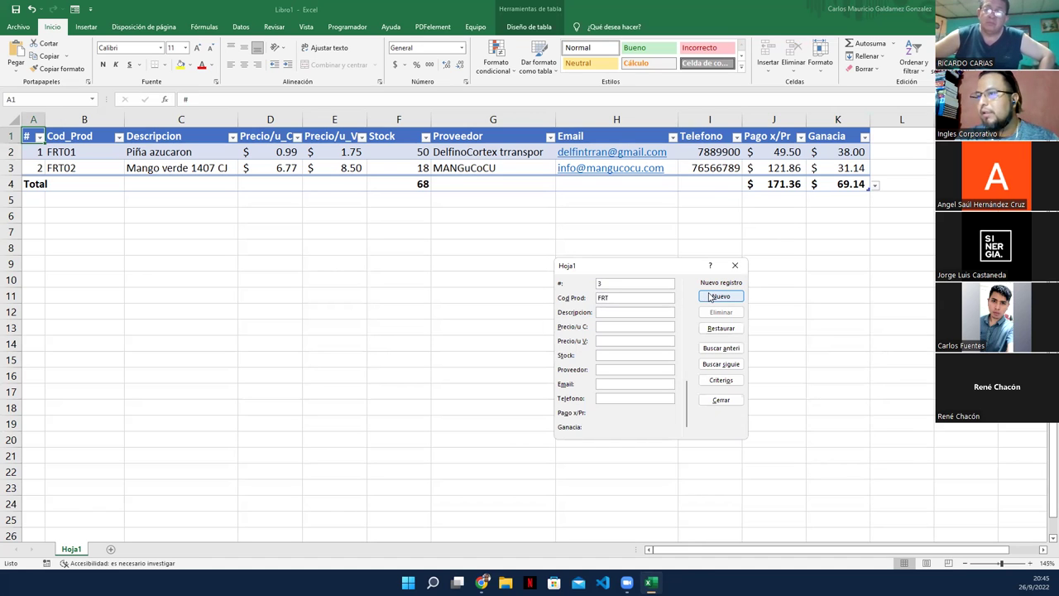
pyautogui.write('03')
pyautogui.press('Tab')
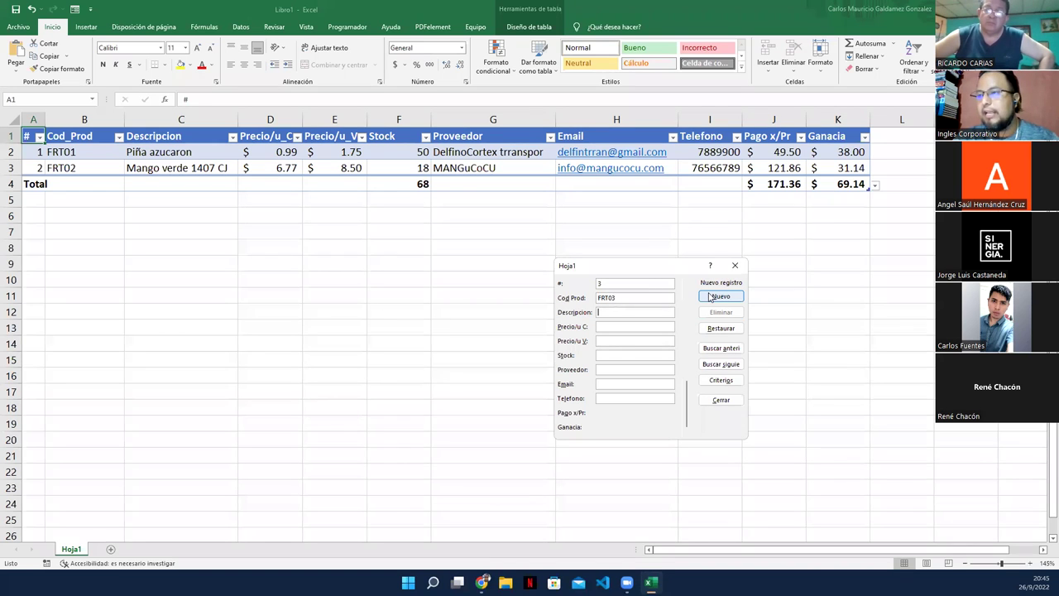
pyautogui.write('Kiwi')
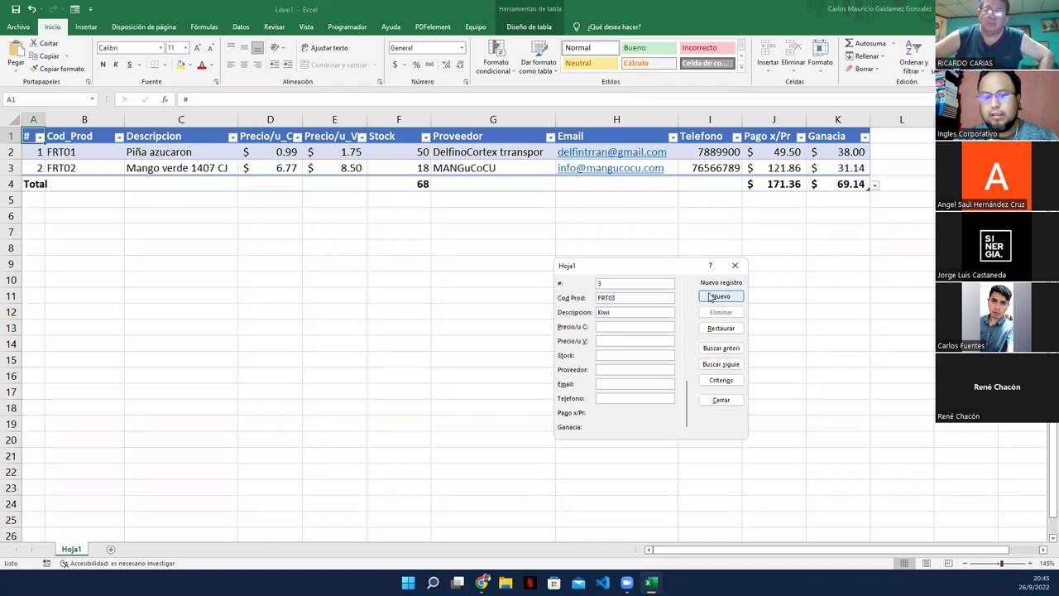
pyautogui.write(' Verde CJ')
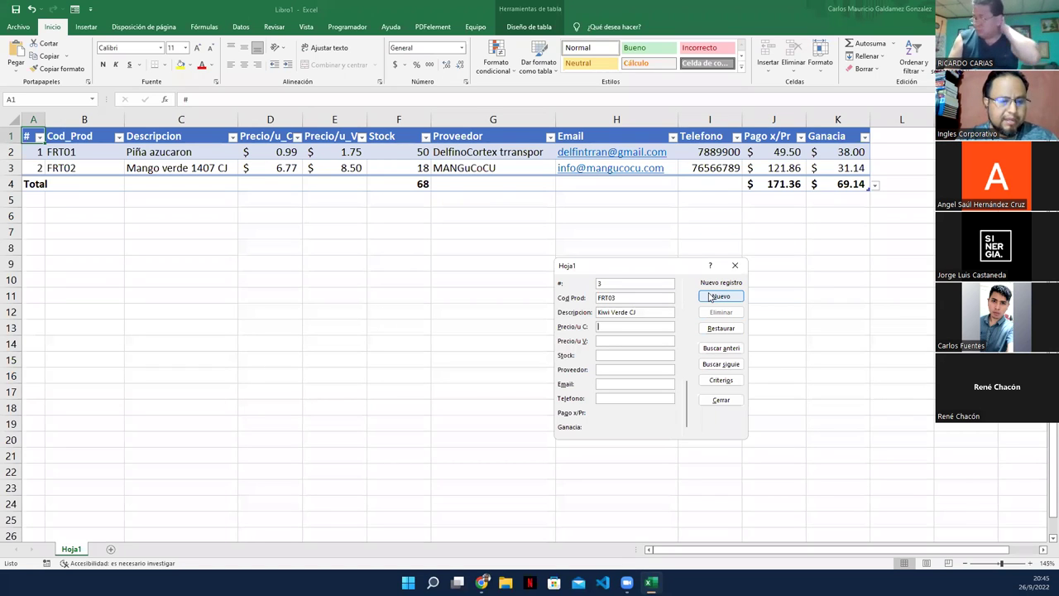
pyautogui.write('23')
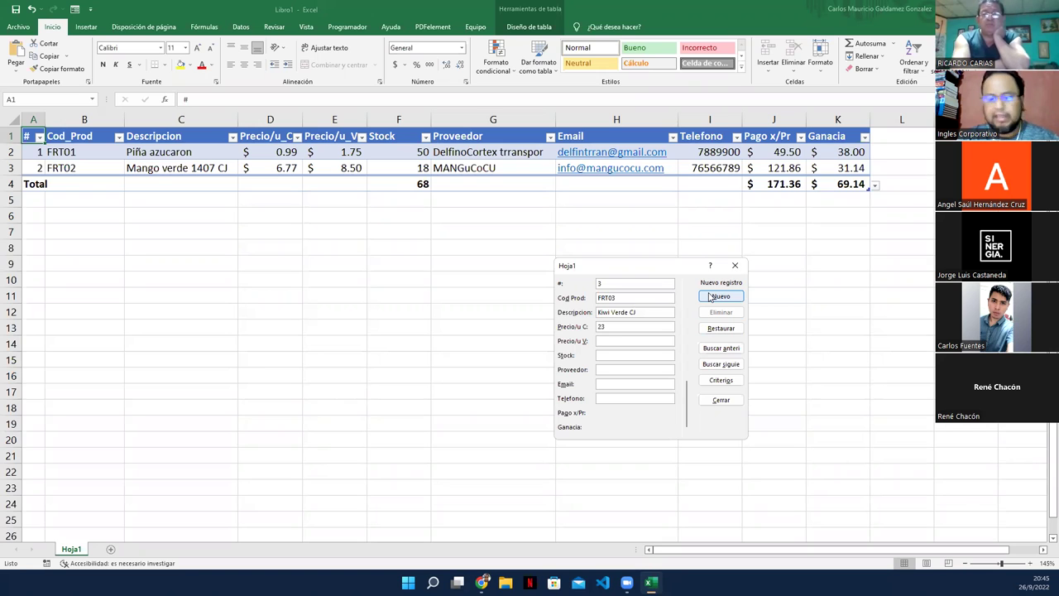
pyautogui.write('28')
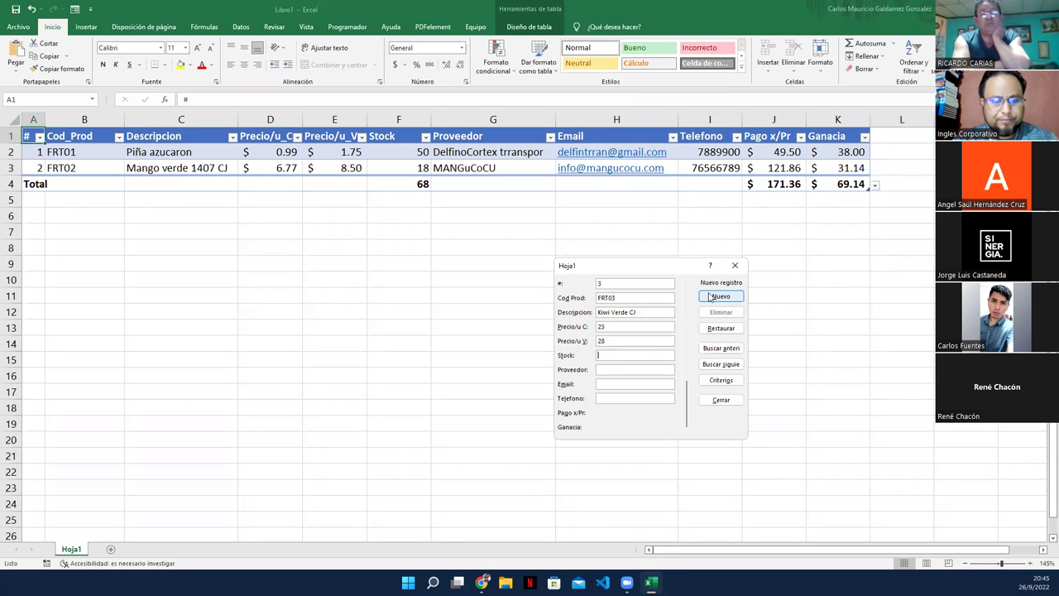
pyautogui.write('25')
pyautogui.press('Tab')
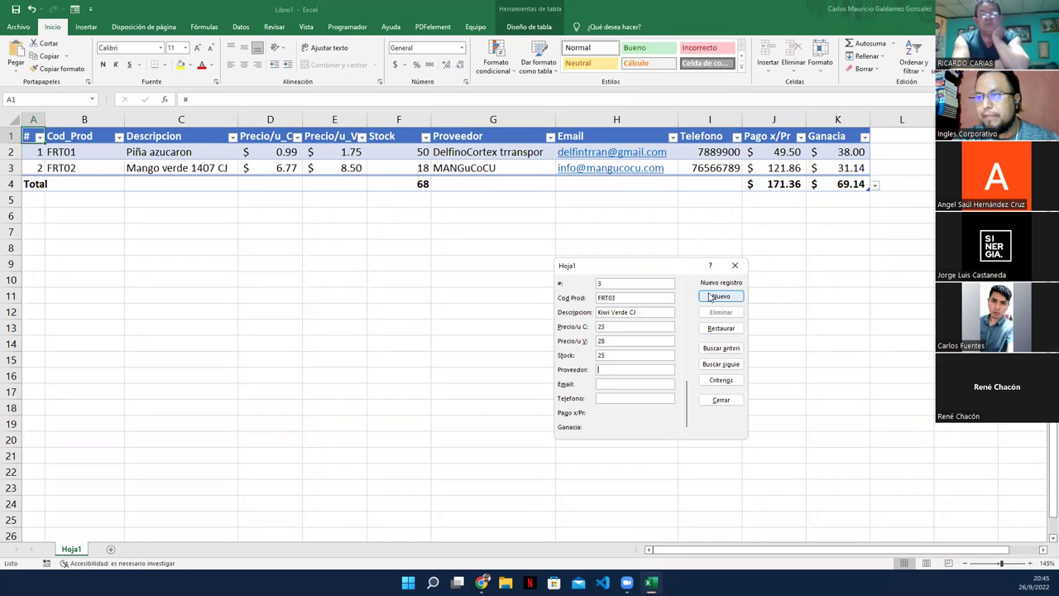
pyautogui.write('MANGuCo')
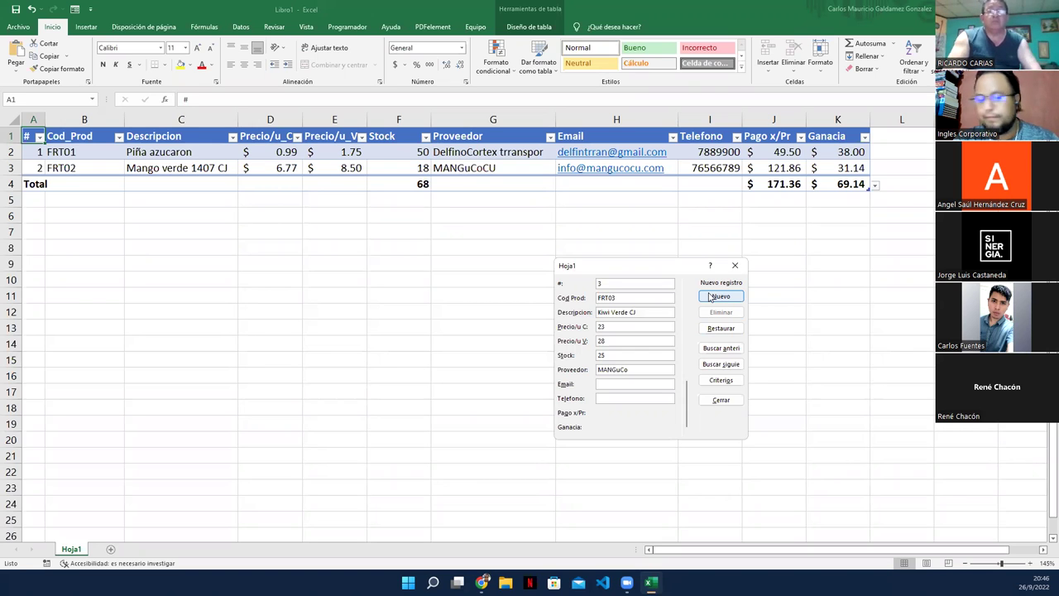
pyautogui.write('CU')
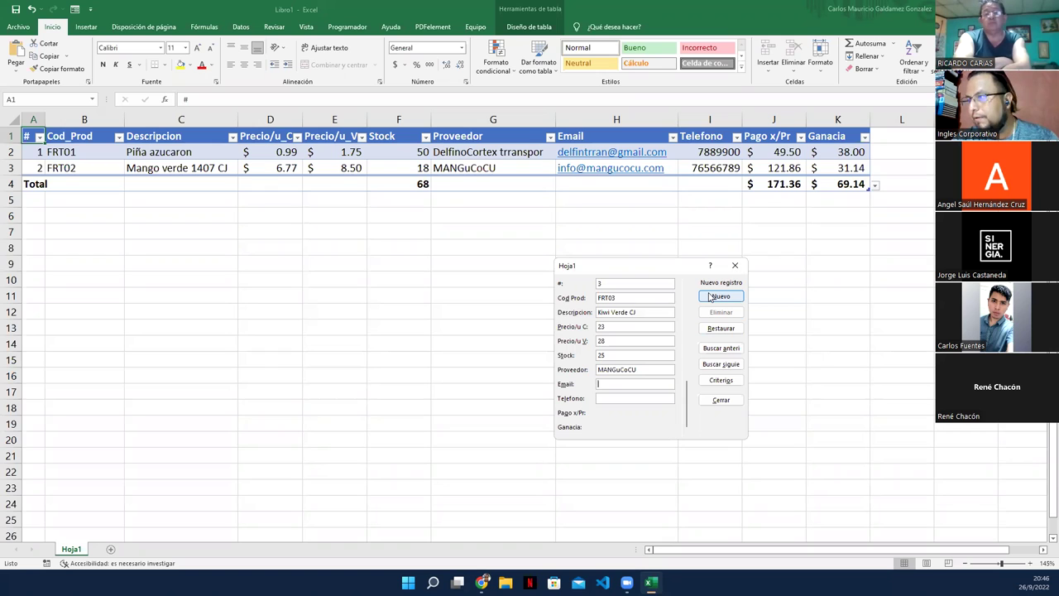
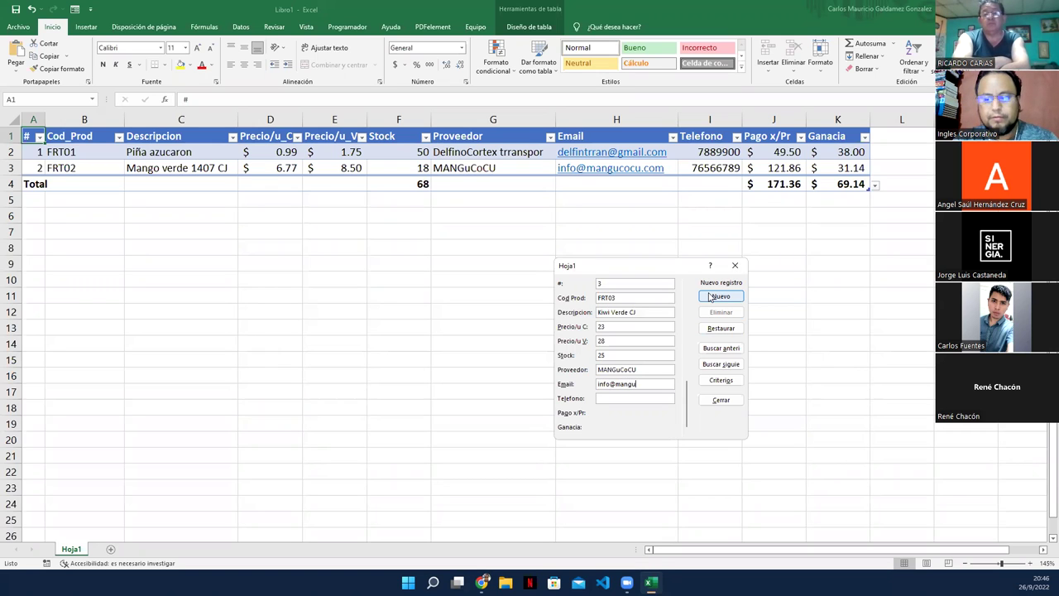
pyautogui.press('Tab')
pyautogui.click(709, 296)
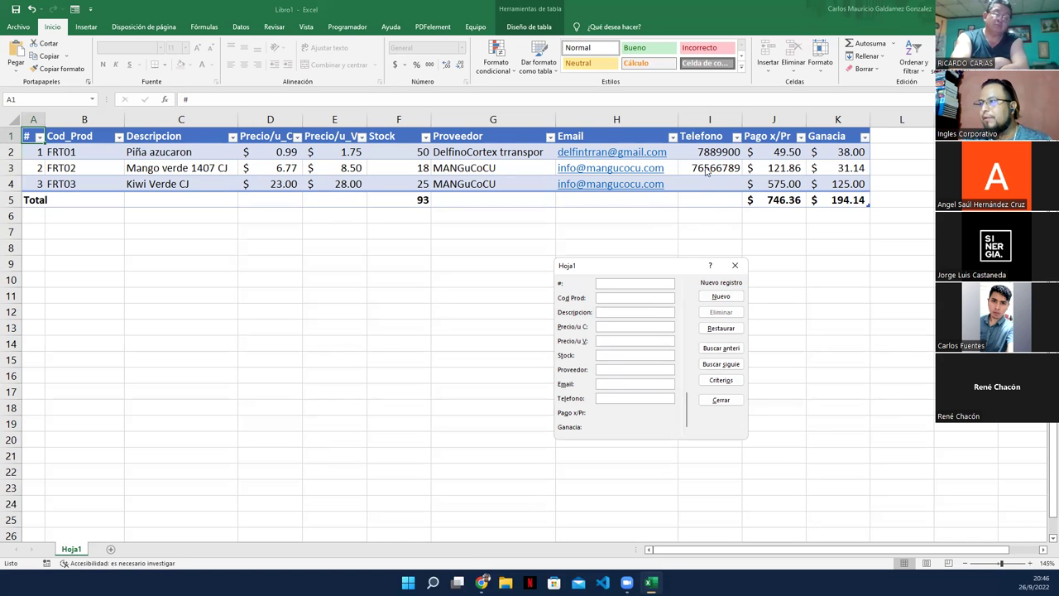
pyautogui.click(734, 265)
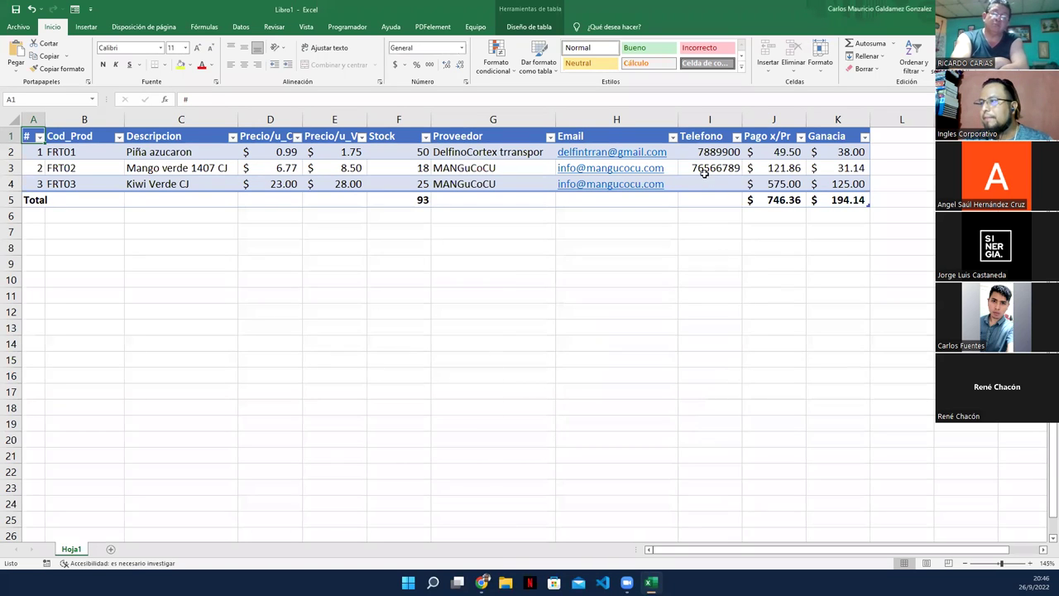
pyautogui.click(703, 169)
pyautogui.hotkey('ctrl', 'c')
pyautogui.click(699, 185)
pyautogui.hotkey('ctrl', 'v')
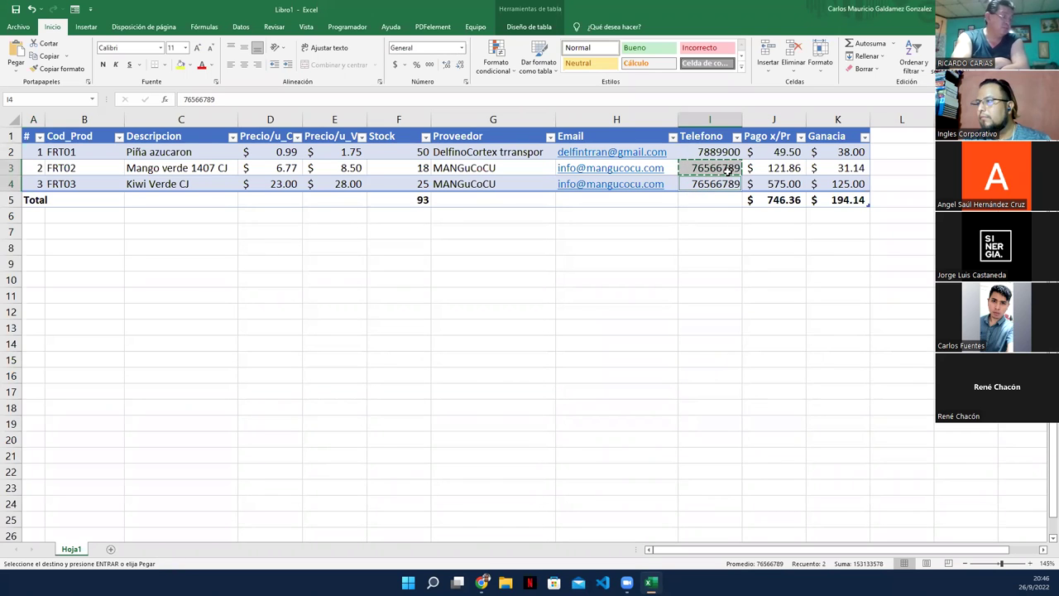
pyautogui.doubleClick(728, 153)
pyautogui.write('8')
pyautogui.press('Return')
pyautogui.click(233, 169)
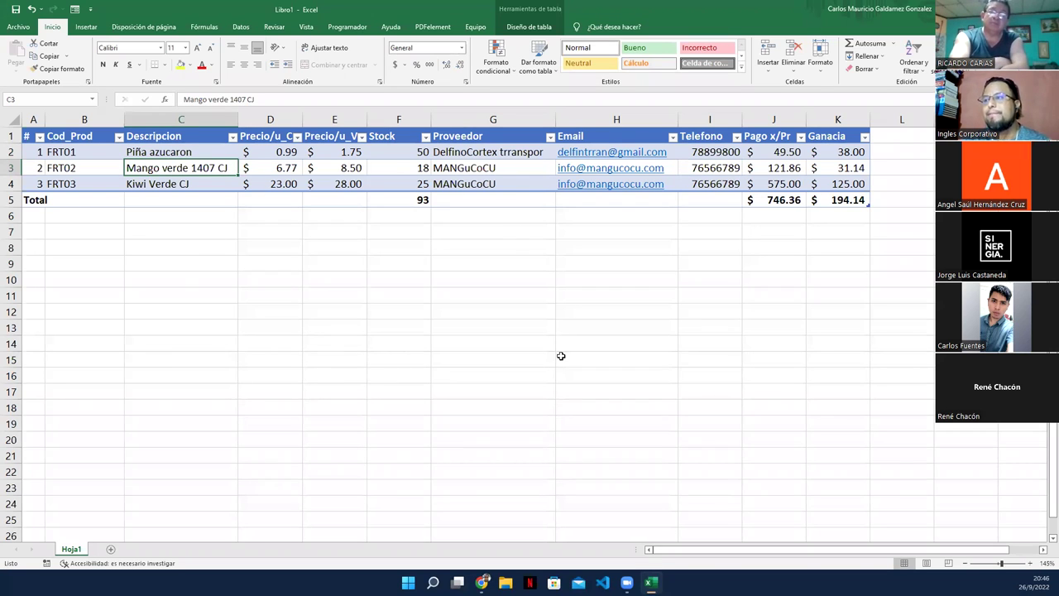
pyautogui.click(397, 197)
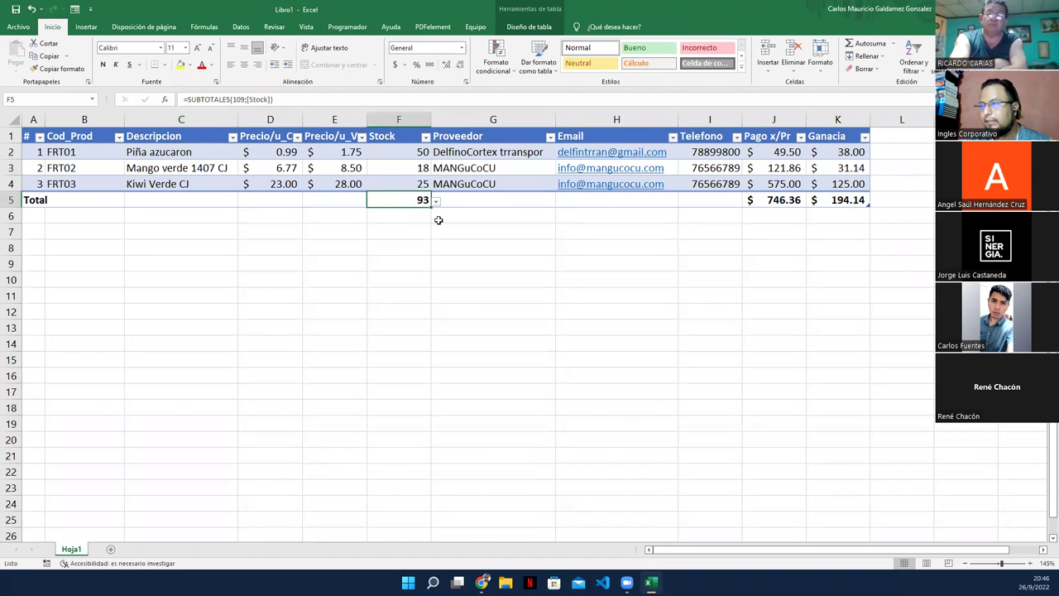
pyautogui.click(771, 199)
pyautogui.moveTo(771, 199); pyautogui.dragTo(836, 199)
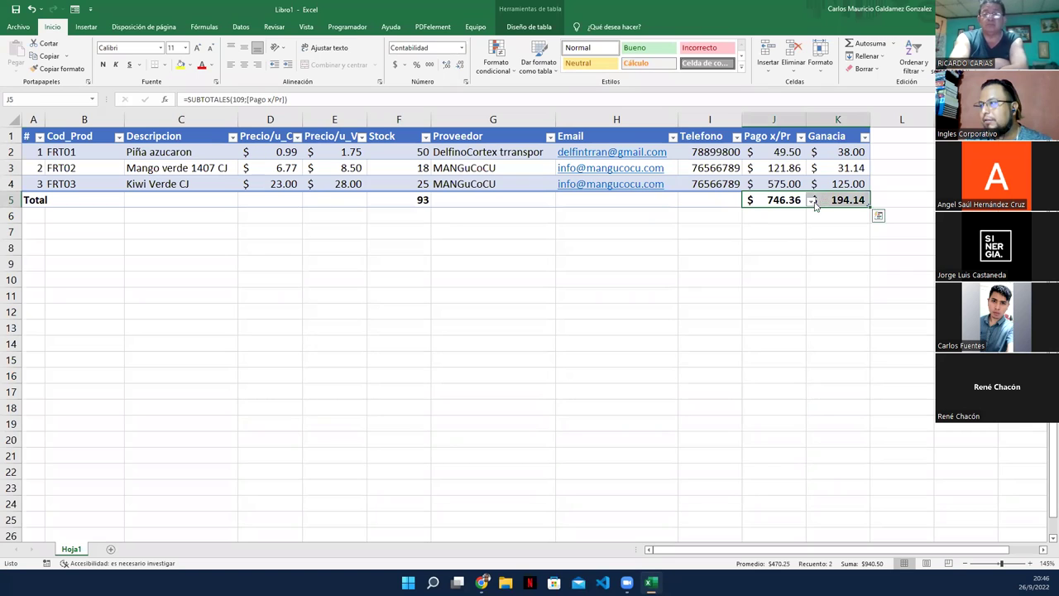
pyautogui.click(762, 199)
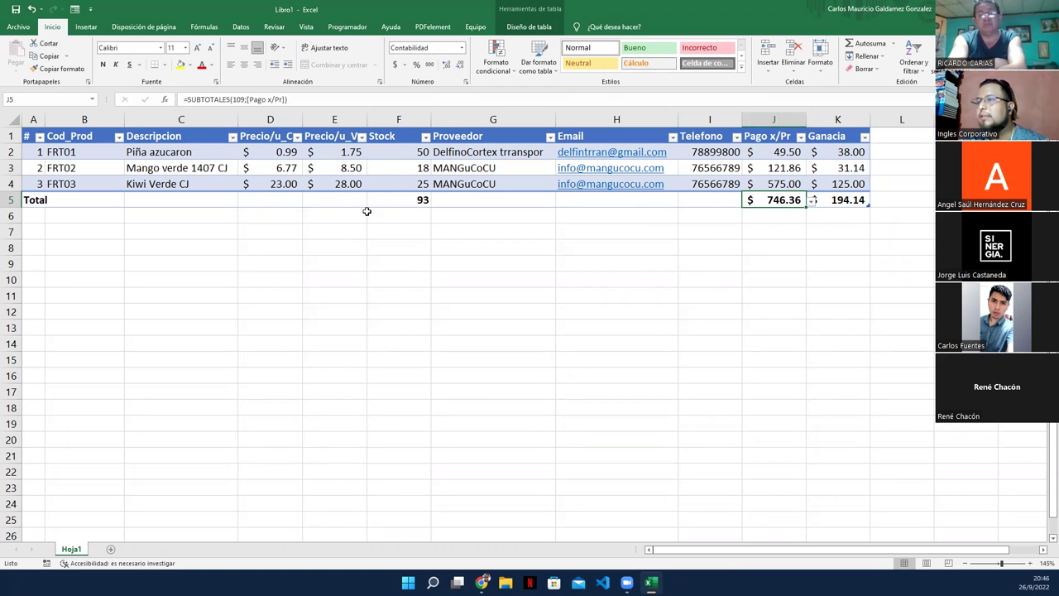
pyautogui.moveTo(335, 156); pyautogui.dragTo(336, 172)
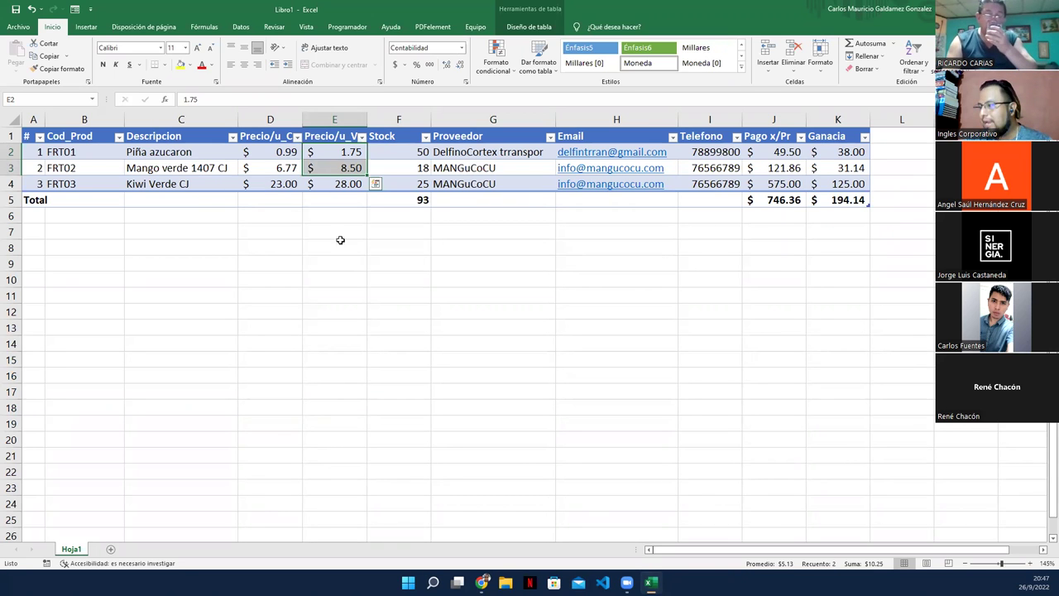
pyautogui.click(488, 184)
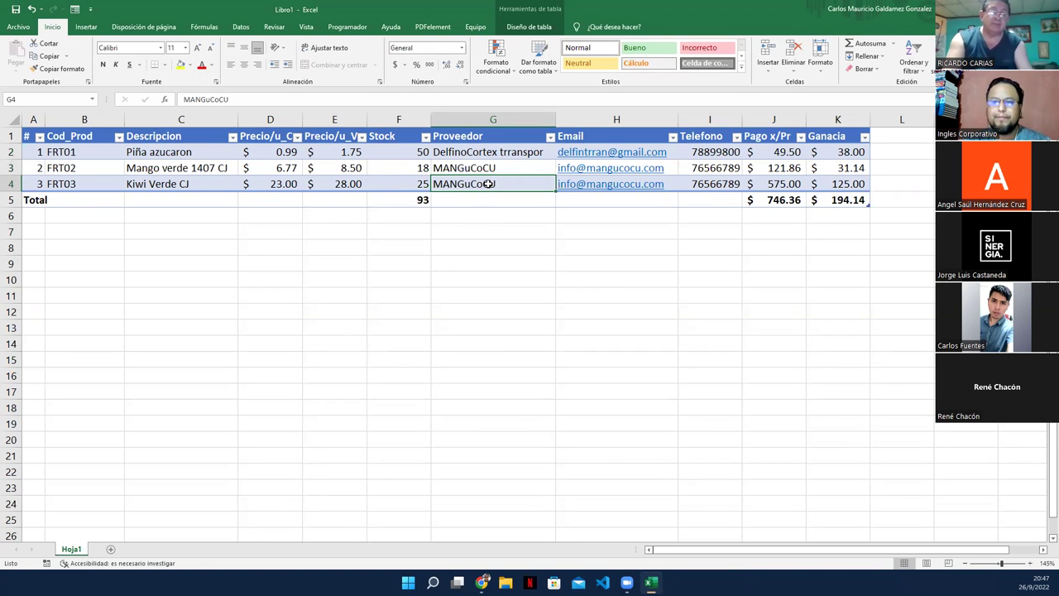
# Step: Rename the Hoja1 worksheet to PRODUCTOS
pyautogui.doubleClick(72, 548)
pyautogui.write('PRODUCTOS')
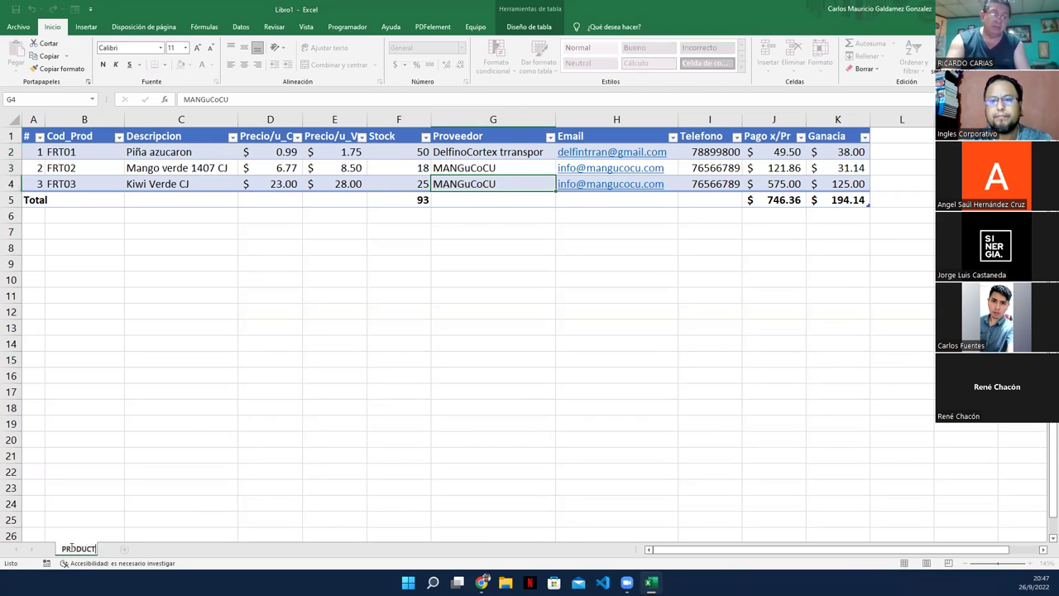
pyautogui.press('Return')
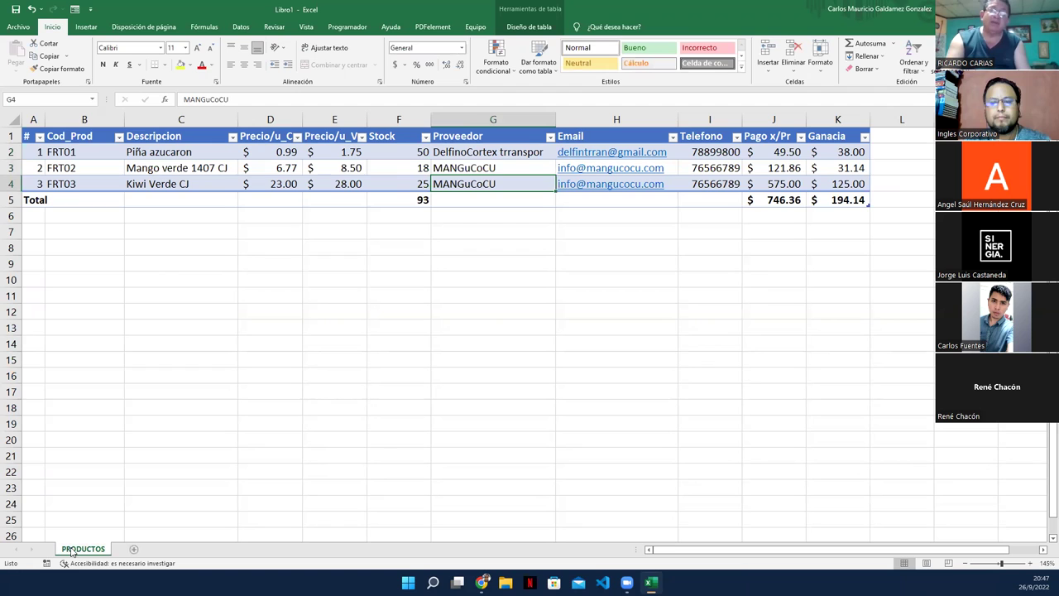
pyautogui.click(180, 156)
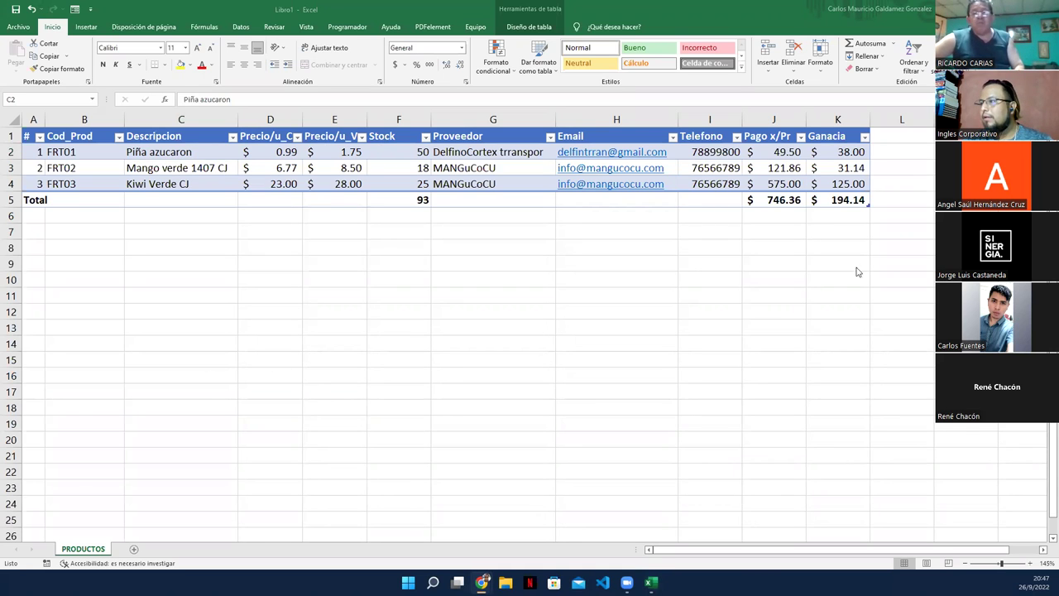
pyautogui.click(764, 151)
pyautogui.doubleClick(764, 151)
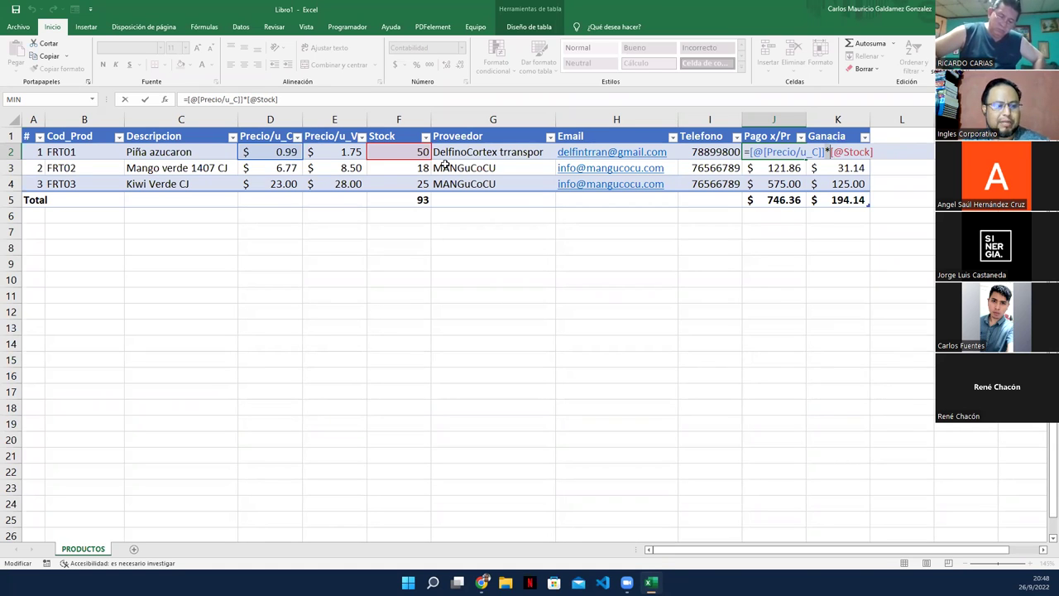
pyautogui.press('Return')
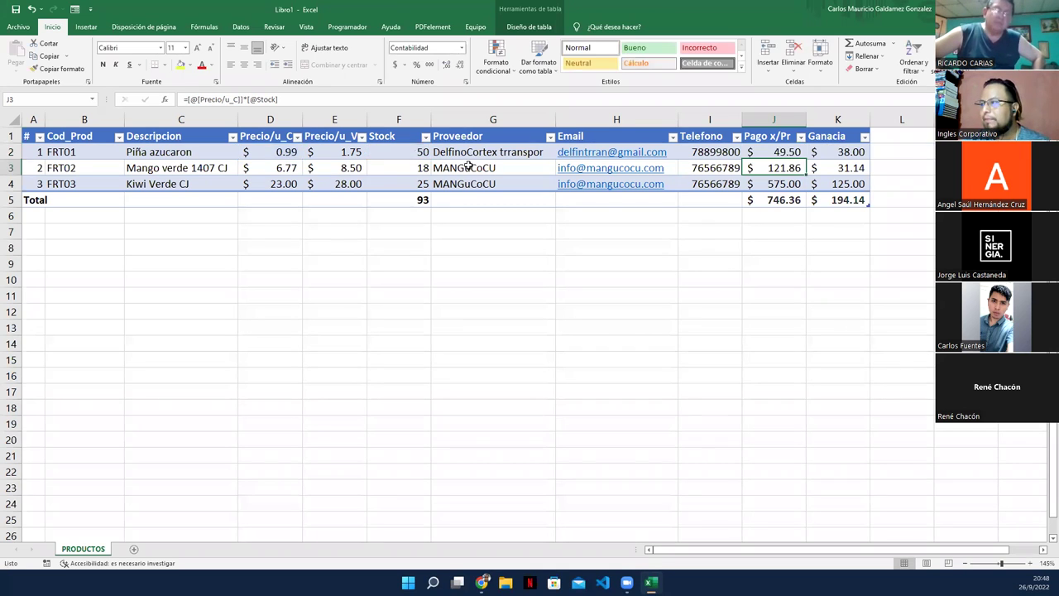
pyautogui.press('Down')
pyautogui.press('Up')
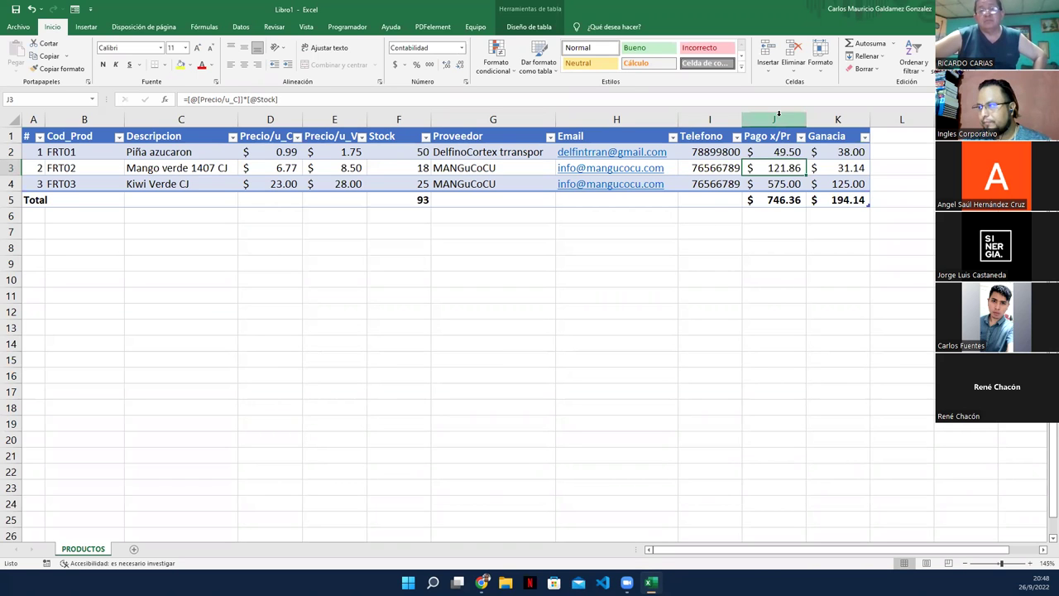
pyautogui.click(835, 155)
pyautogui.doubleClick(835, 155)
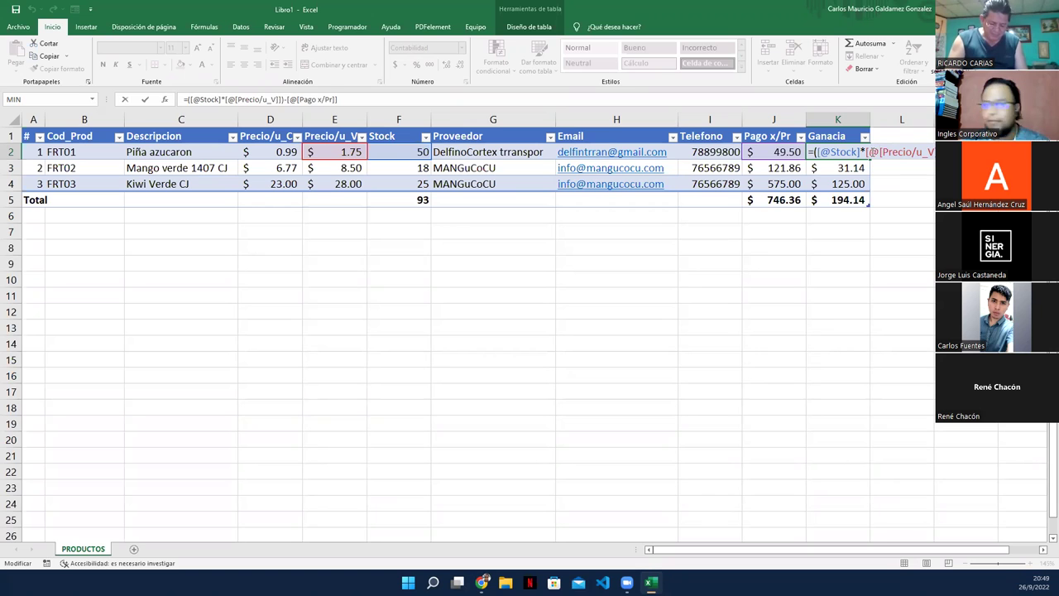
pyautogui.press('Return')
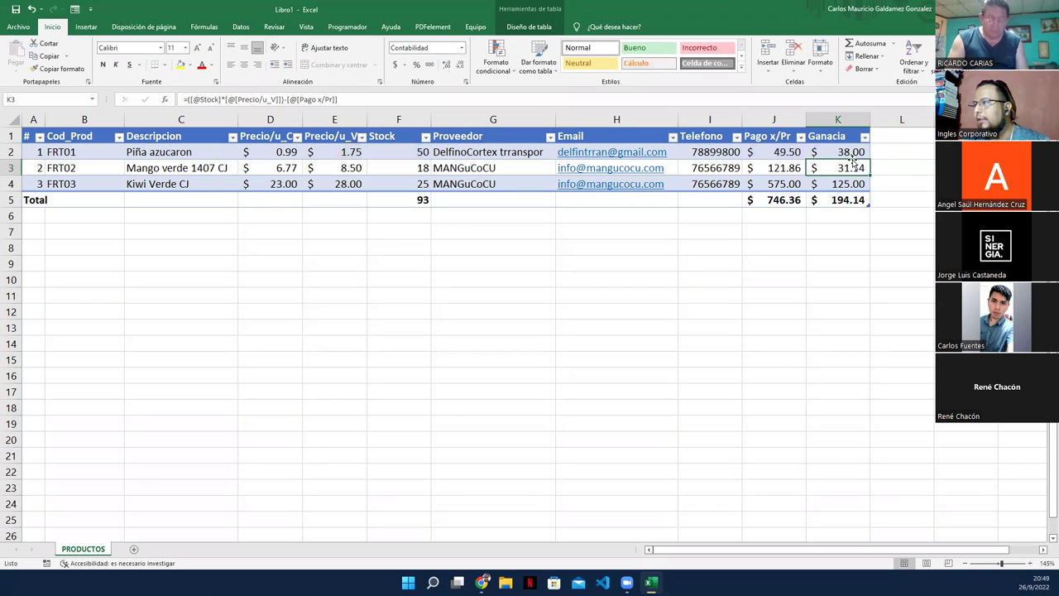
pyautogui.click(837, 152)
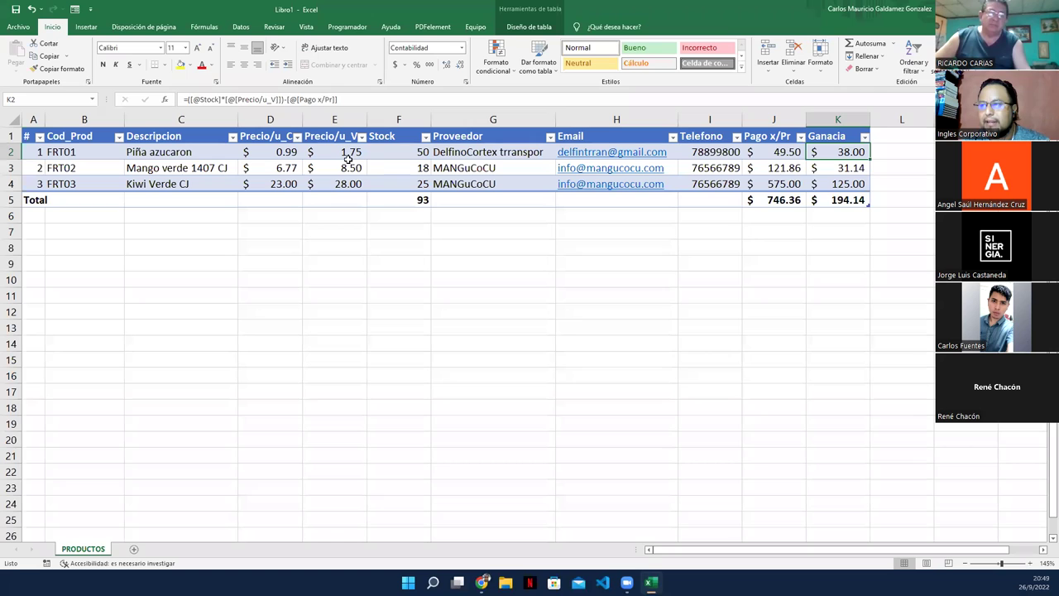
pyautogui.moveTo(401, 151); pyautogui.dragTo(392, 154)
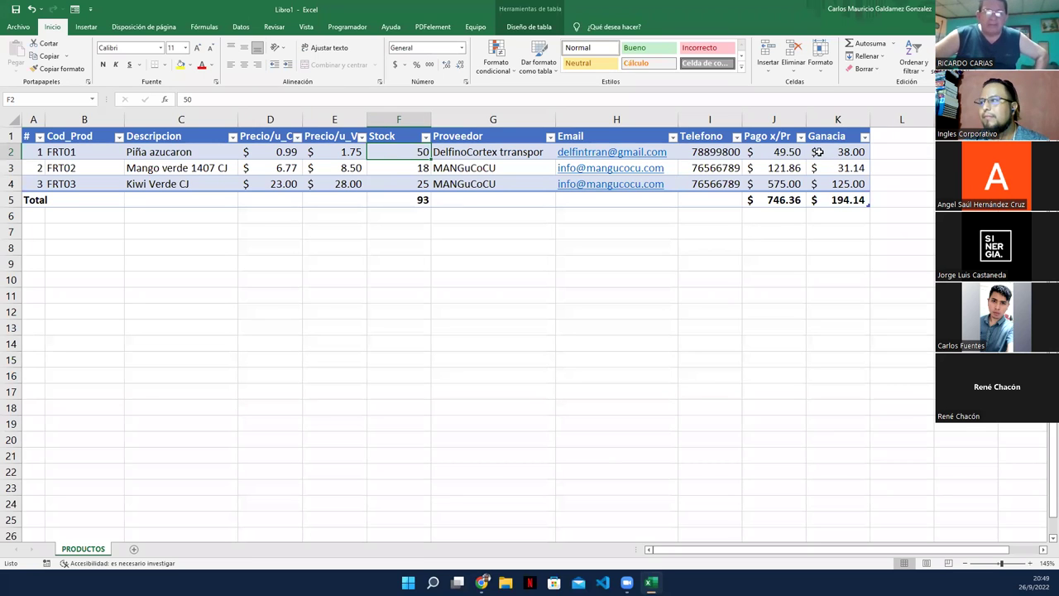
pyautogui.moveTo(773, 155); pyautogui.dragTo(836, 155)
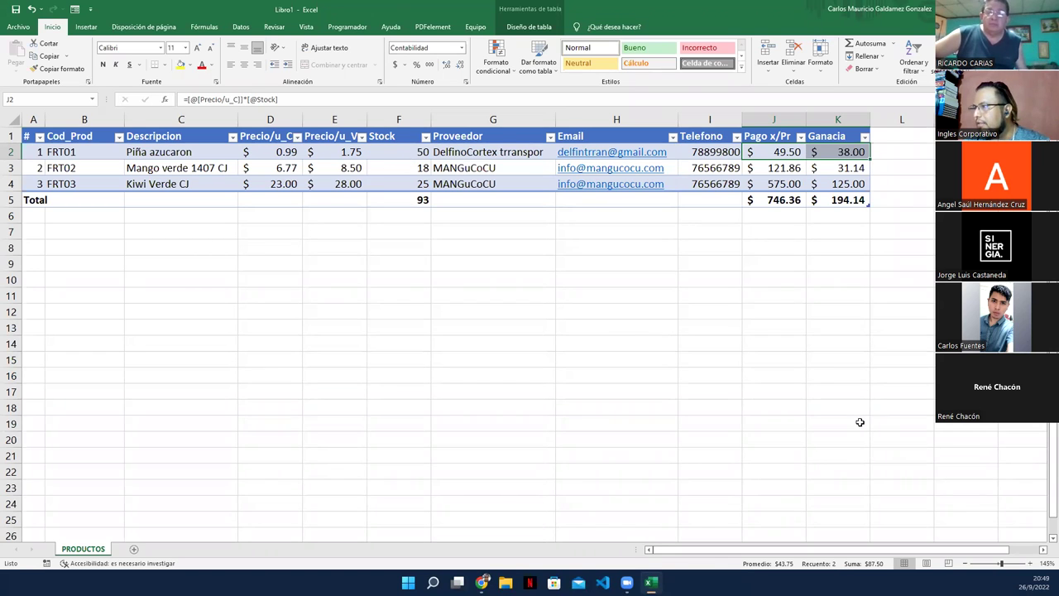
pyautogui.click(369, 154)
pyautogui.moveTo(365, 154); pyautogui.dragTo(351, 153)
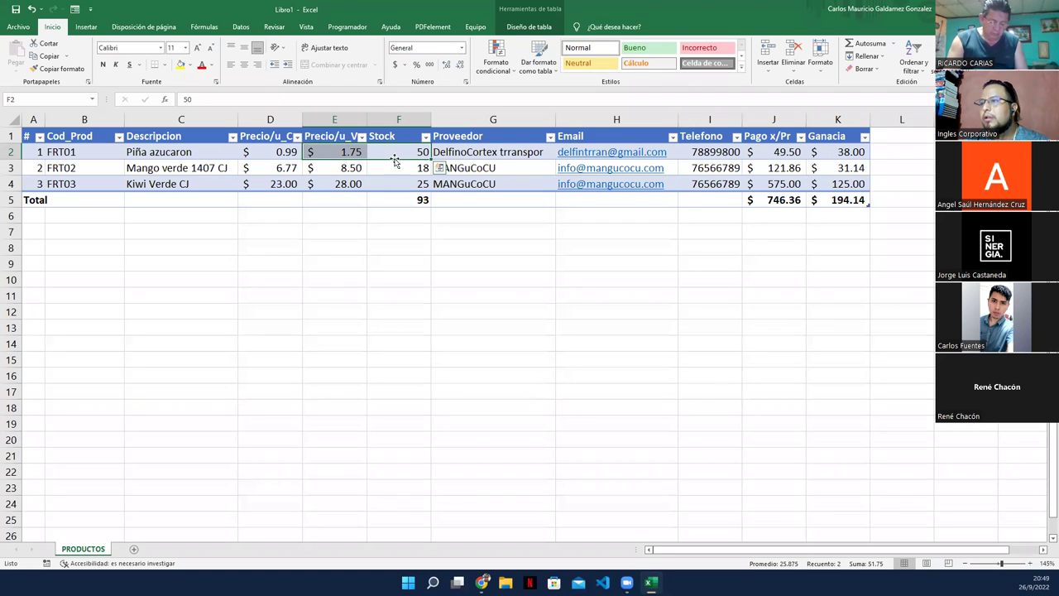
pyautogui.click(896, 152)
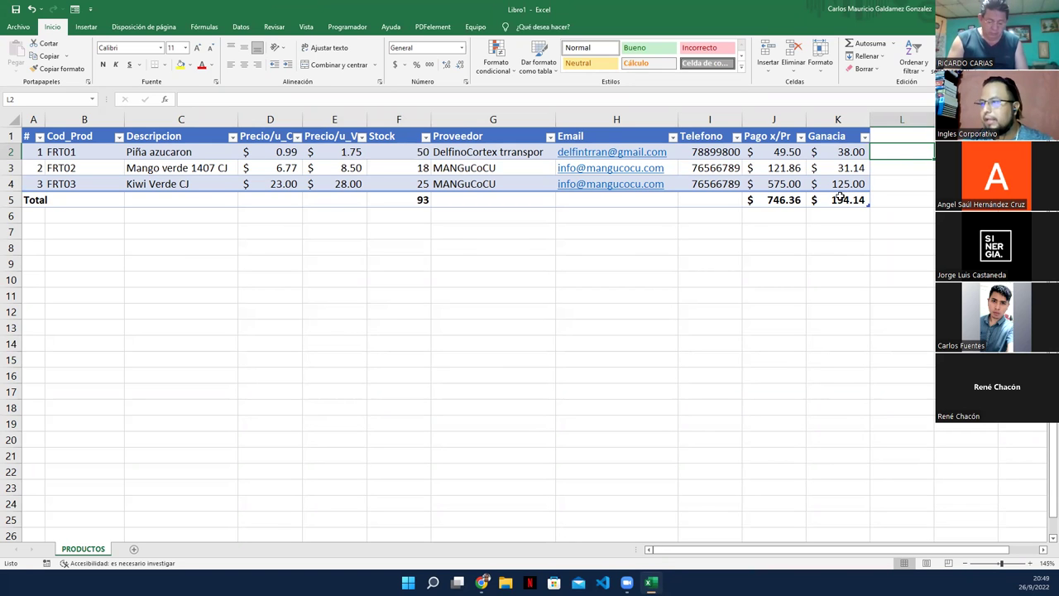
# Step: Enter a trial formula =F2*E2 in G10, giving 87.50
pyautogui.doubleClick(481, 278)
pyautogui.write('=')
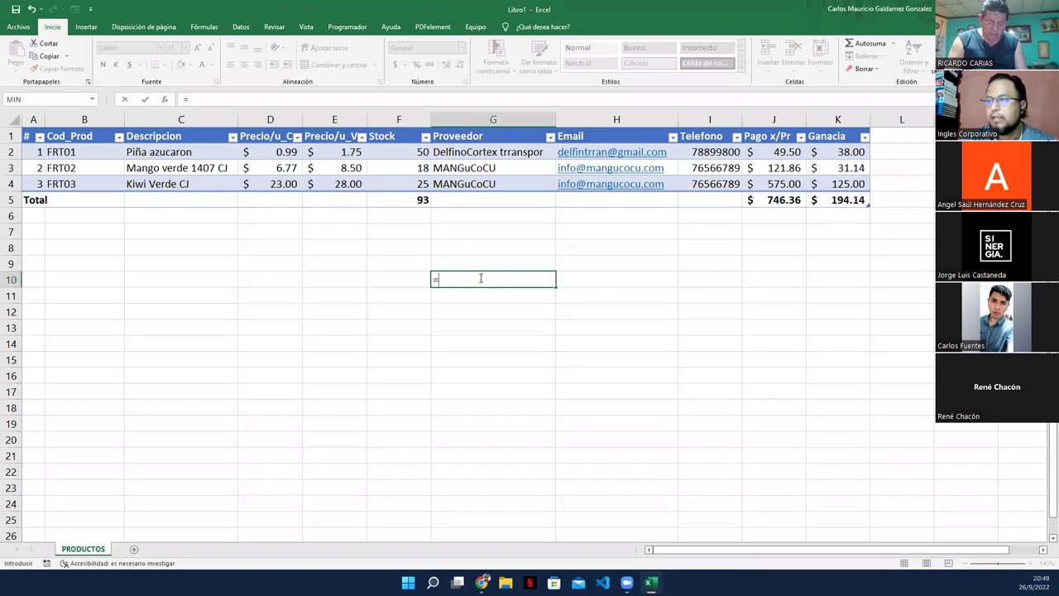
pyautogui.click(380, 149)
pyautogui.write('*')
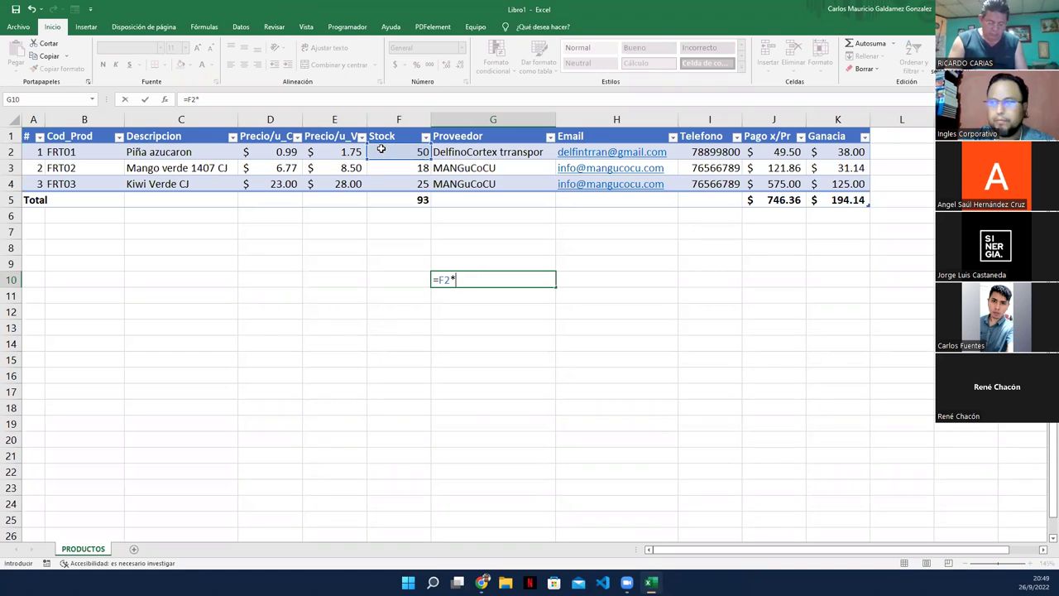
pyautogui.click(357, 152)
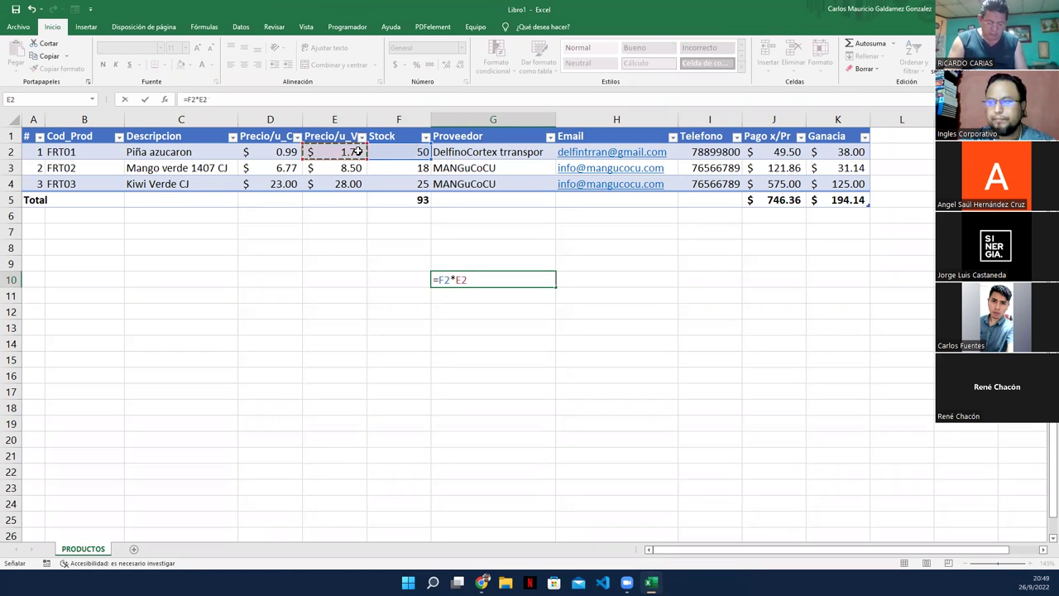
pyautogui.press('Return')
pyautogui.press('Up')
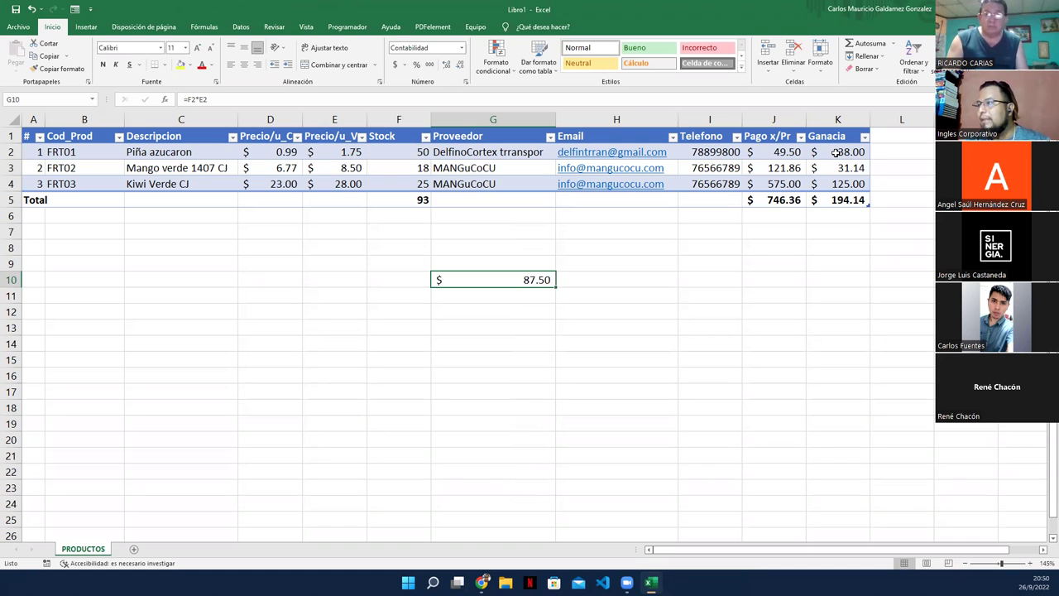
# Step: Correct the header Ganacia to Ganancia and clear the trial calculation in G10
pyautogui.doubleClick(830, 139)
pyautogui.write('n')
pyautogui.click(838, 168)
pyautogui.click(468, 286)
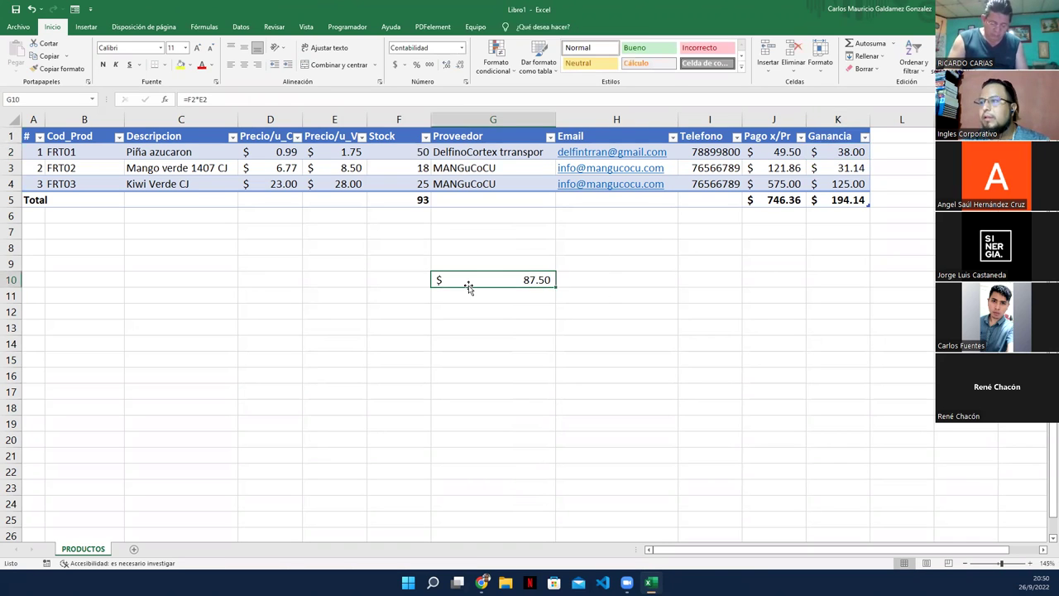
pyautogui.press('Delete')
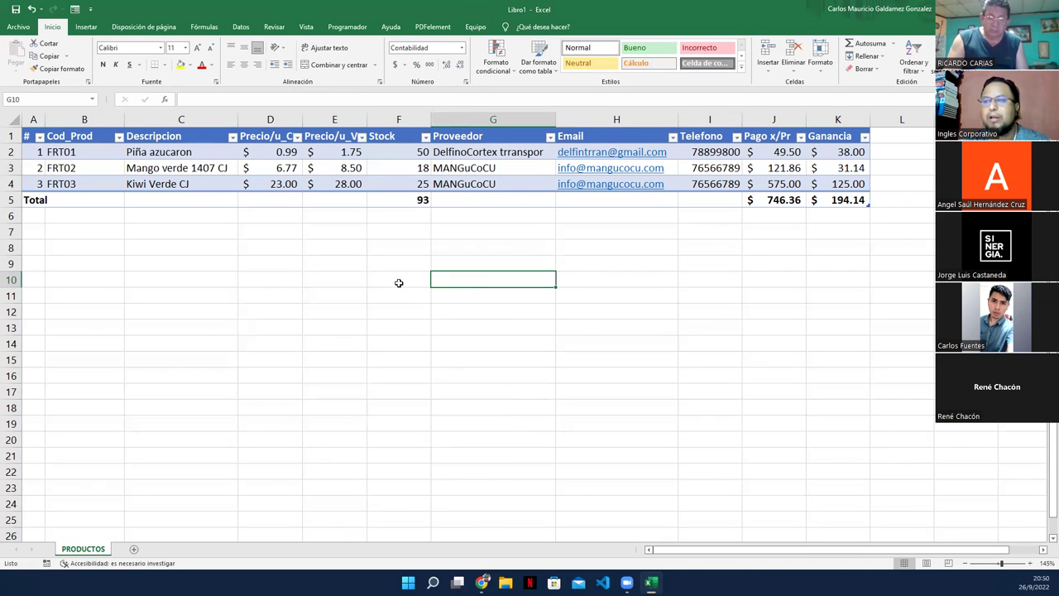
# Step: Add a centred % header after Ganancia, extending the table
pyautogui.click(398, 283)
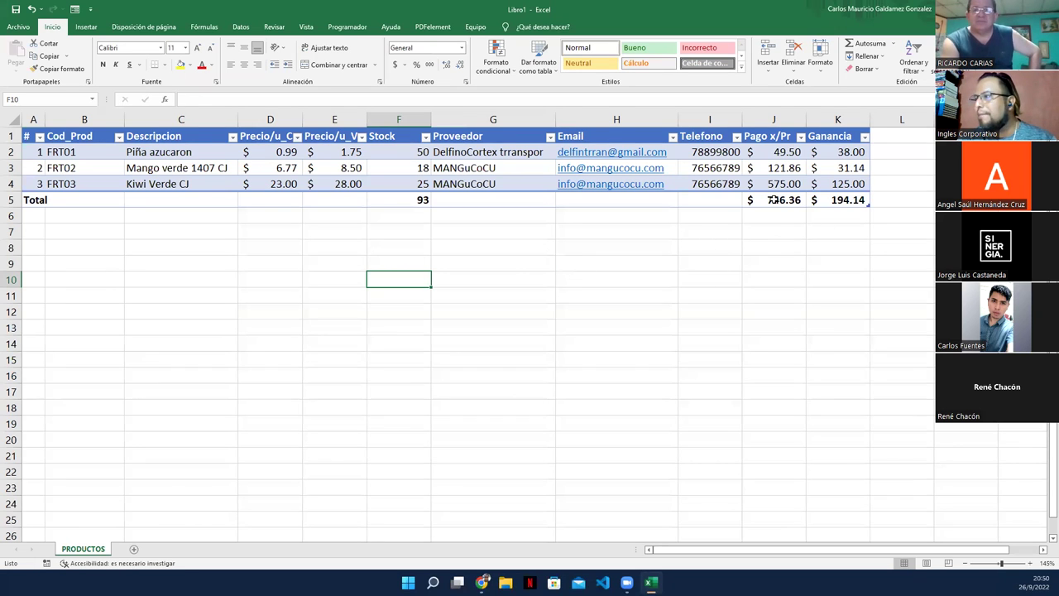
pyautogui.moveTo(767, 201); pyautogui.dragTo(882, 205)
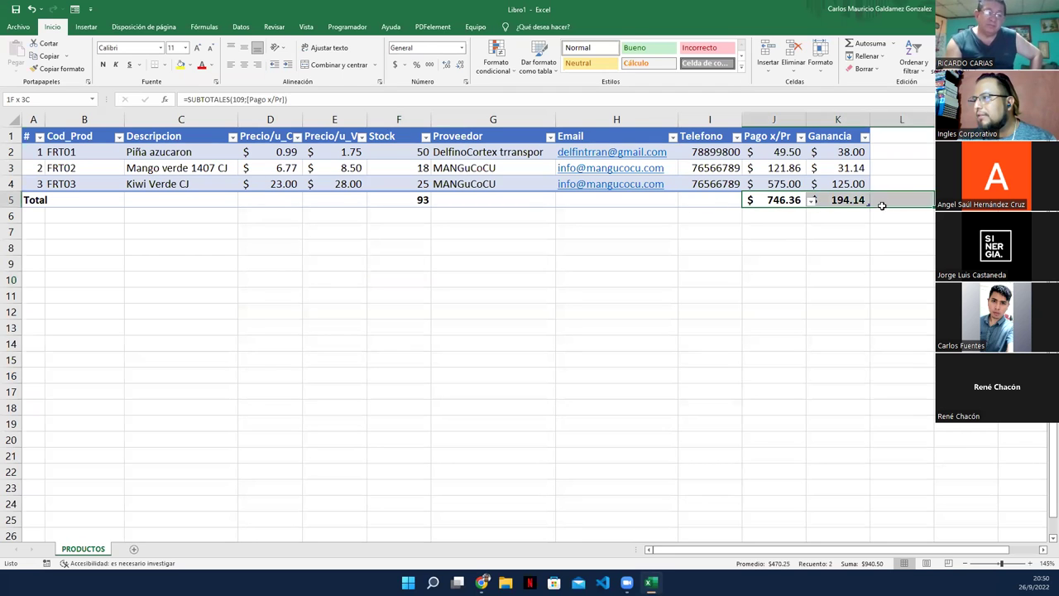
pyautogui.click(878, 137)
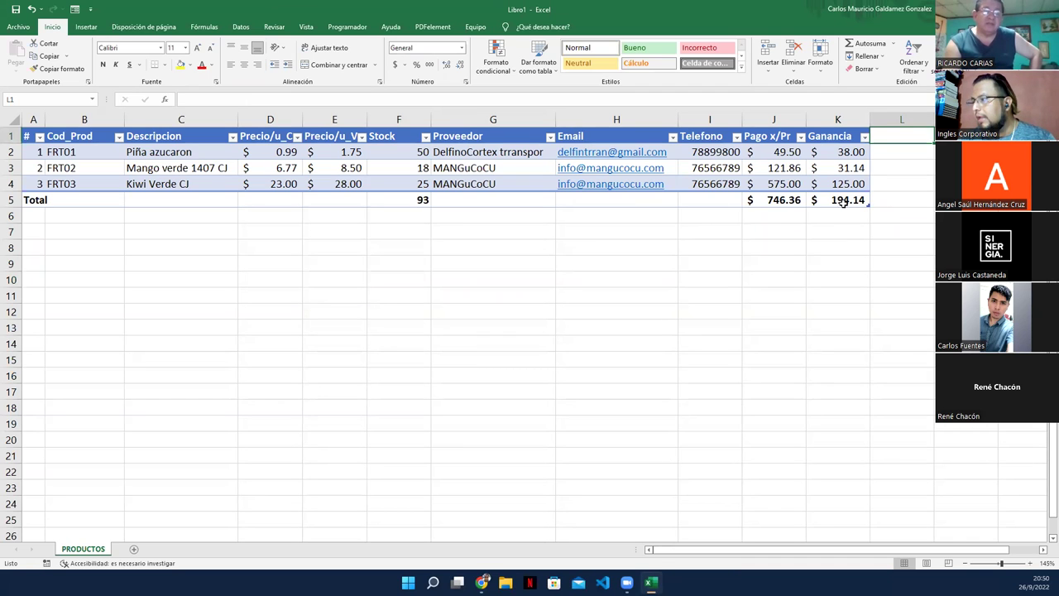
pyautogui.write('%')
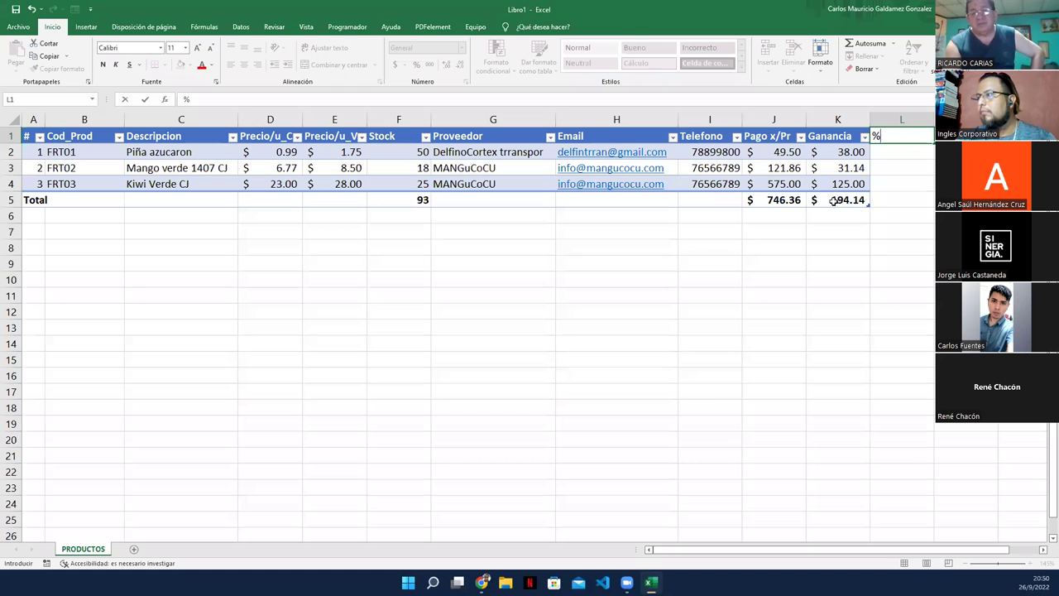
pyautogui.press('Return')
pyautogui.click(896, 134)
pyautogui.click(244, 64)
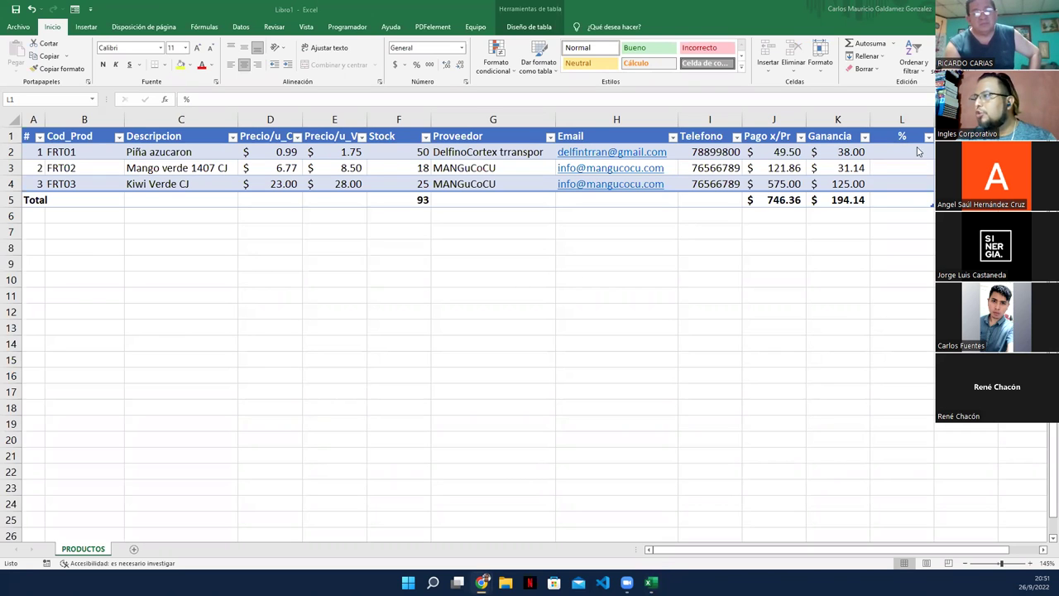
# Step: Fill the % column with each Ganancia divided by the Ganancia total, then select L2:L4
pyautogui.click(912, 148)
pyautogui.click(913, 150)
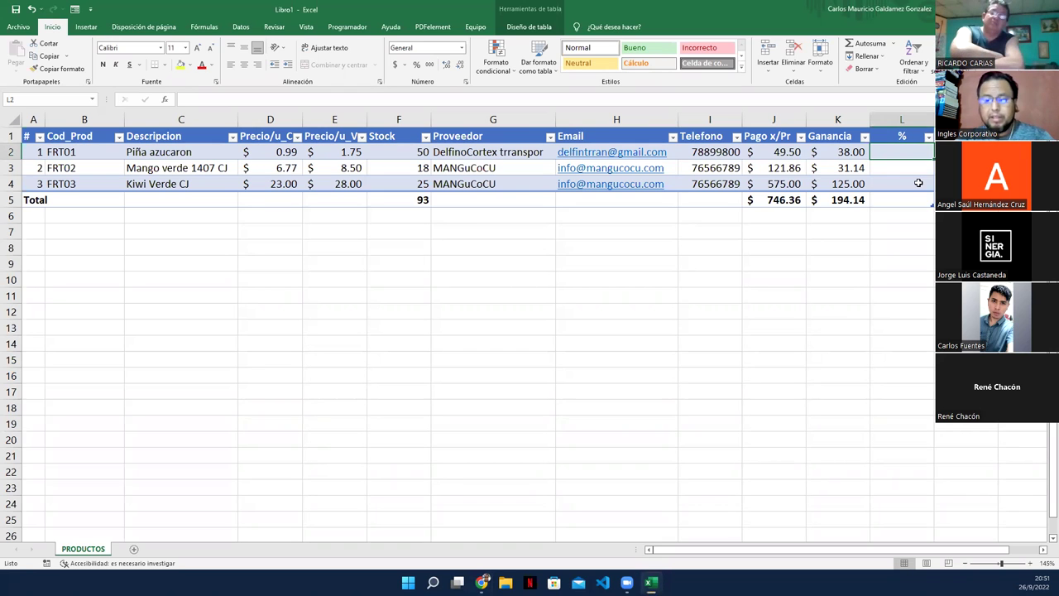
pyautogui.write('=')
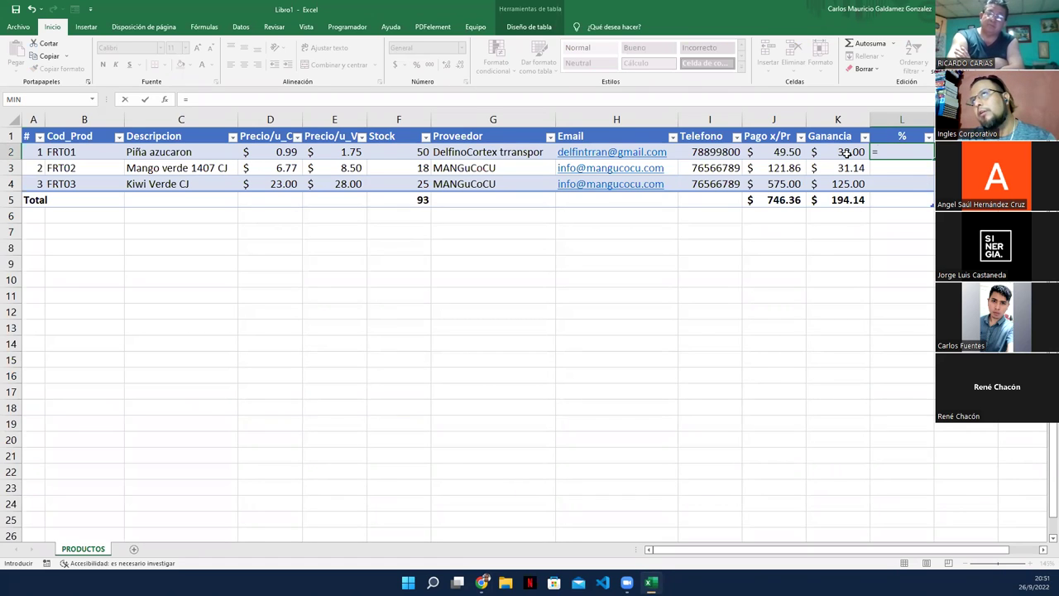
pyautogui.click(847, 153)
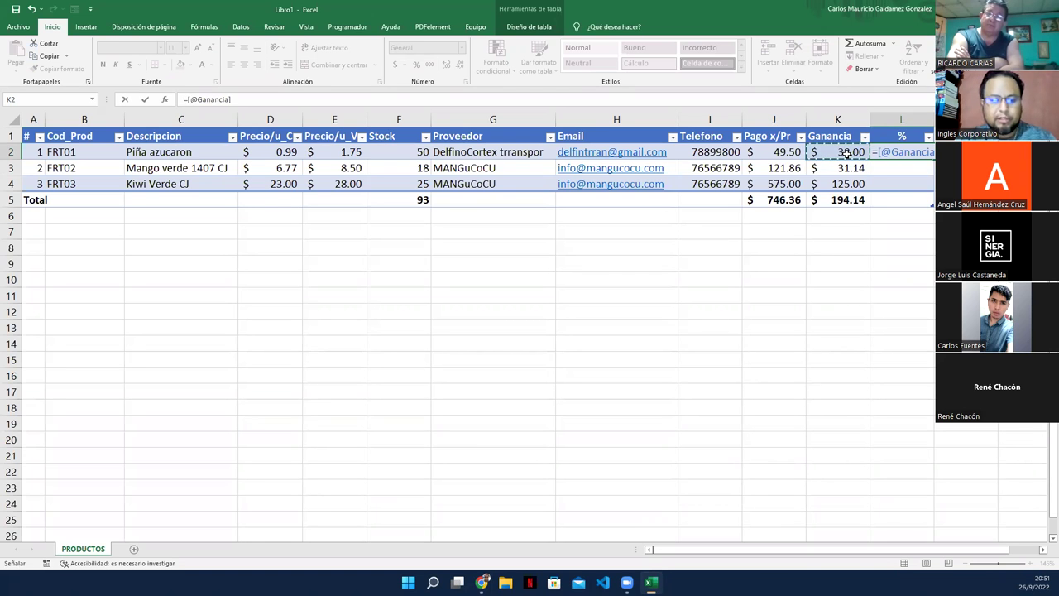
pyautogui.write('/')
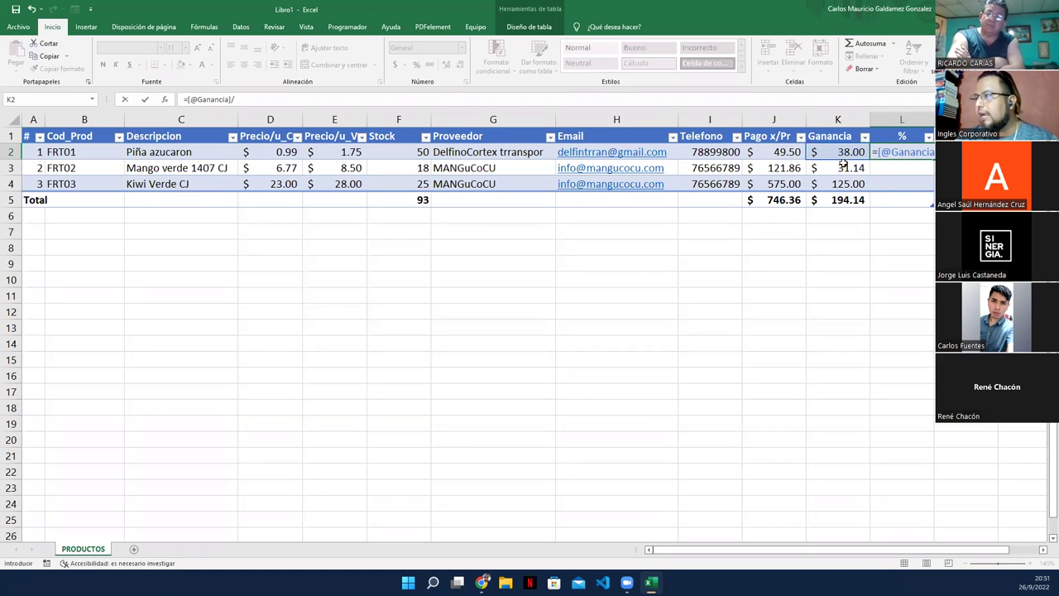
pyautogui.click(847, 199)
pyautogui.press('Return')
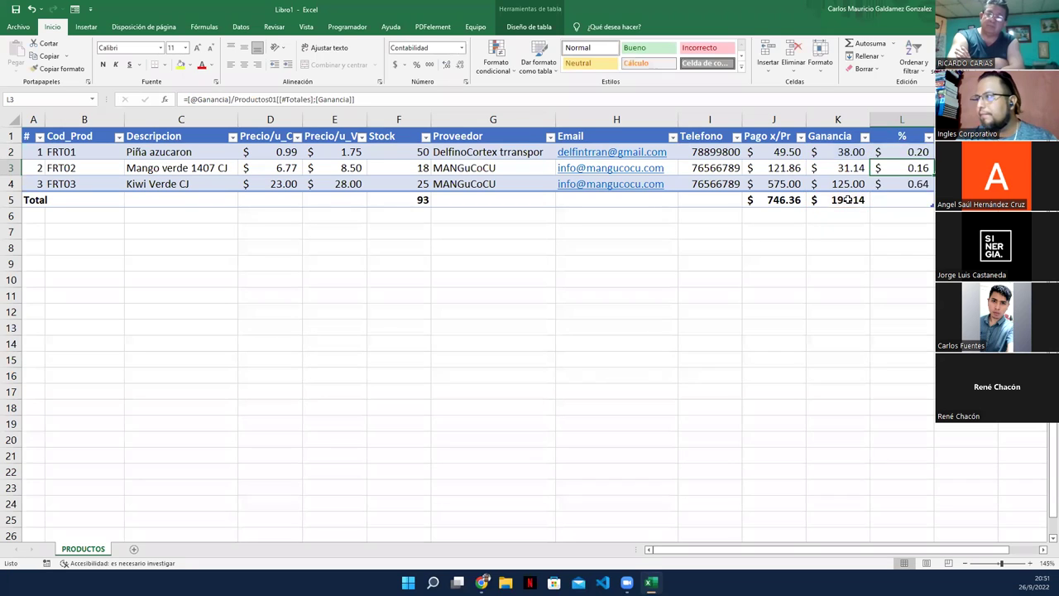
pyautogui.press('Up')
pyautogui.hotkey('shift', 'Down')
pyautogui.hotkey('shift', 'Down')
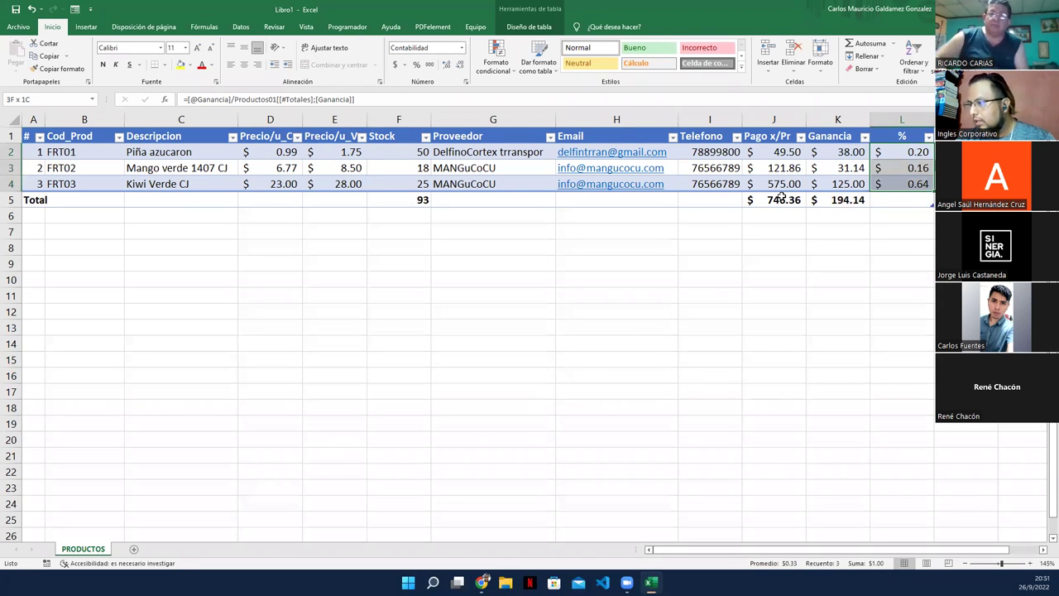
# Step: Apply Percent Style to the % values and review the Ganancia formulas and total
pyautogui.click(420, 65)
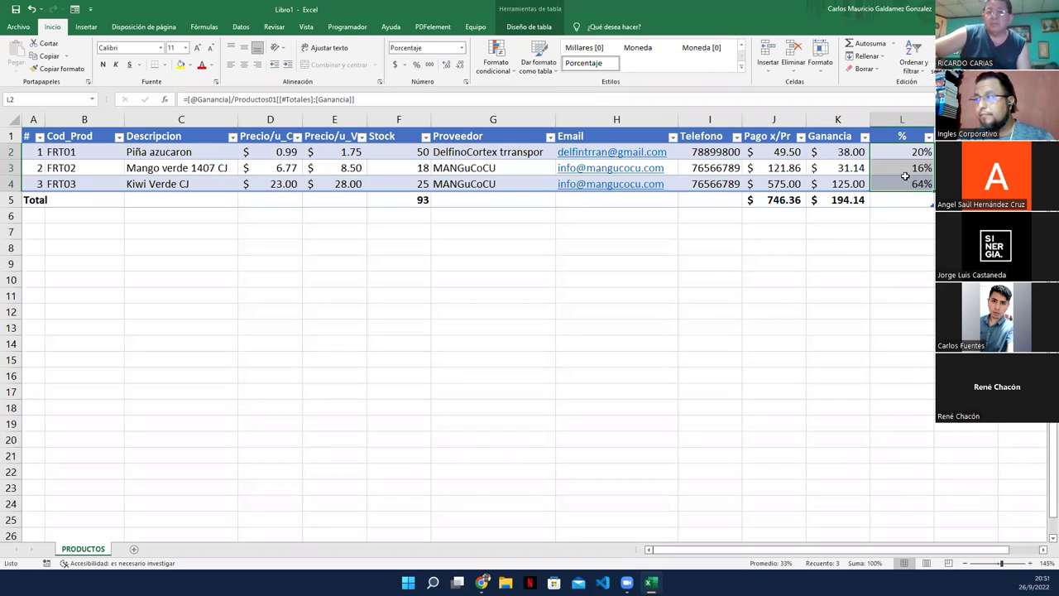
pyautogui.click(854, 174)
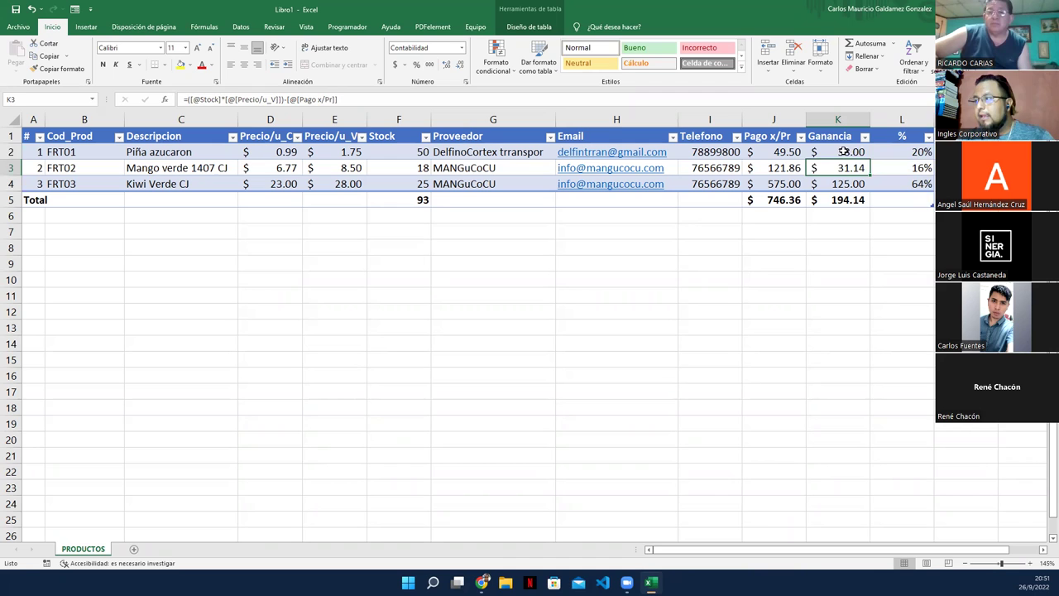
pyautogui.click(843, 151)
pyautogui.click(840, 201)
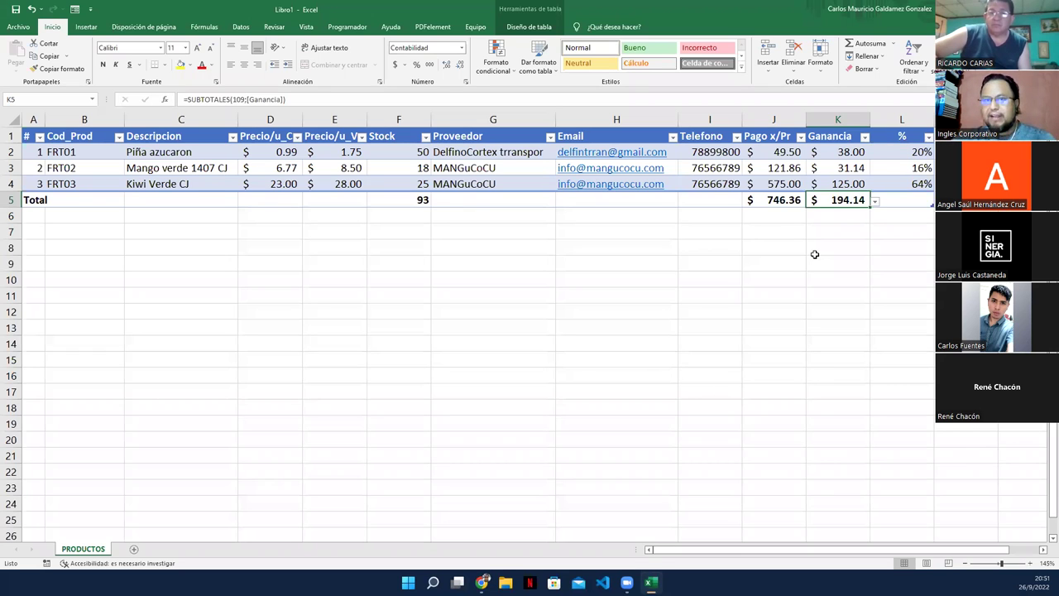
# Step: Make the % column's Total row a Suma, showing 100%
pyautogui.click(907, 202)
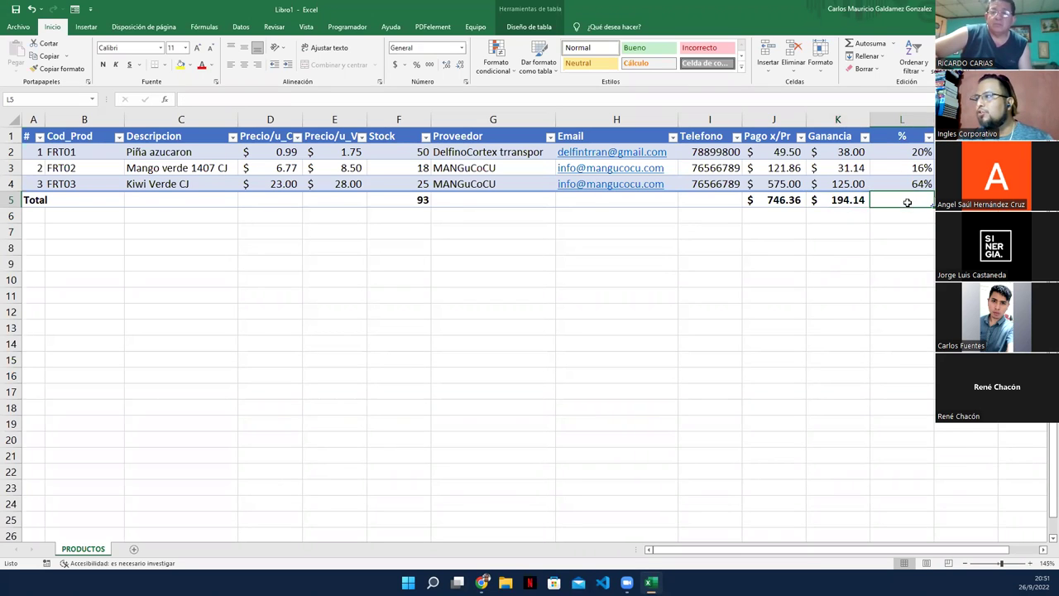
pyautogui.click(871, 44)
pyautogui.click(870, 43)
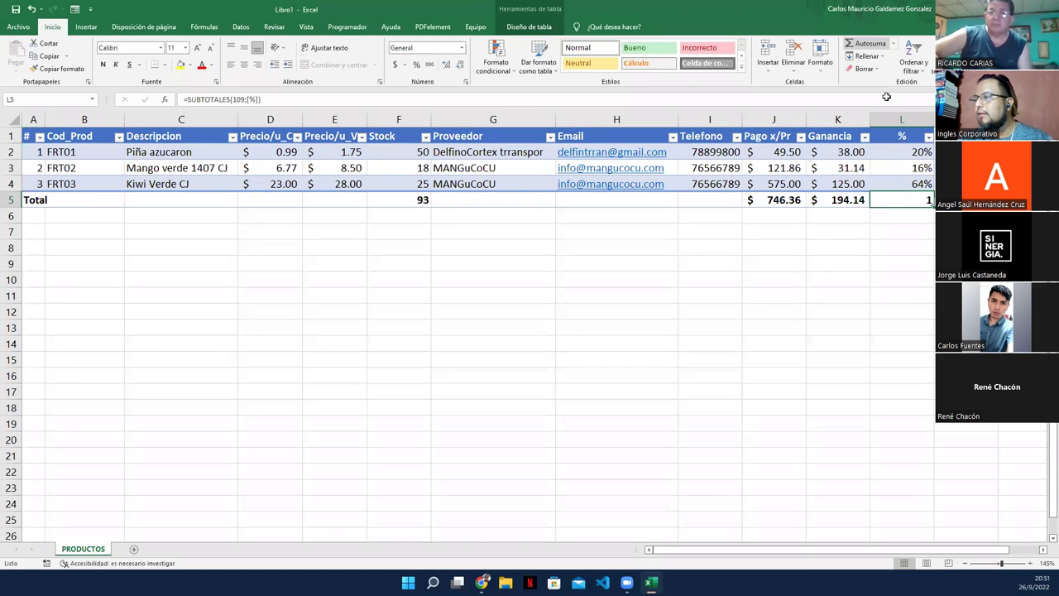
pyautogui.click(931, 201)
pyautogui.click(860, 276)
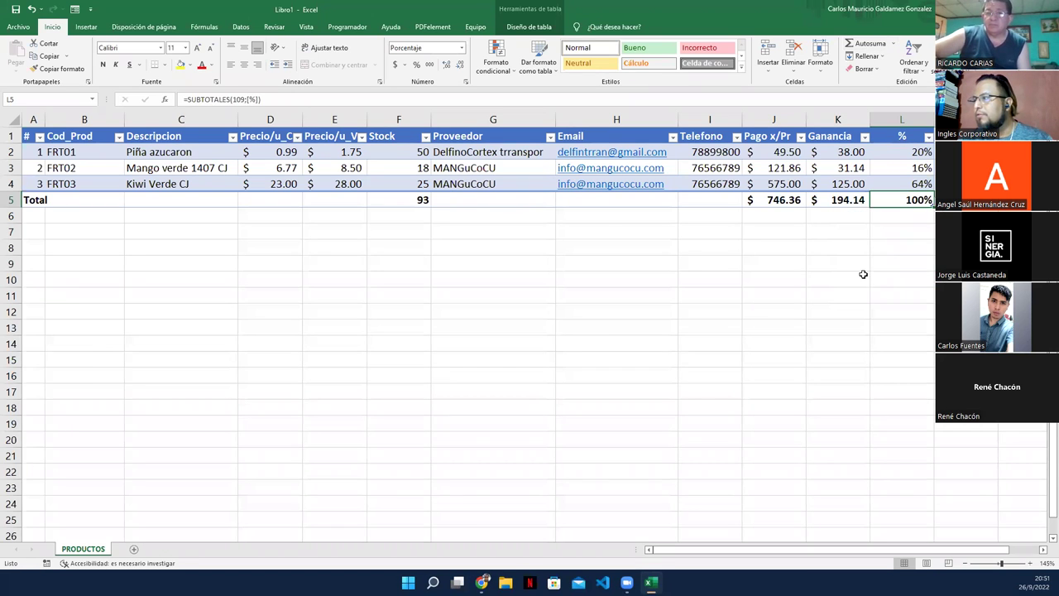
pyautogui.click(790, 231)
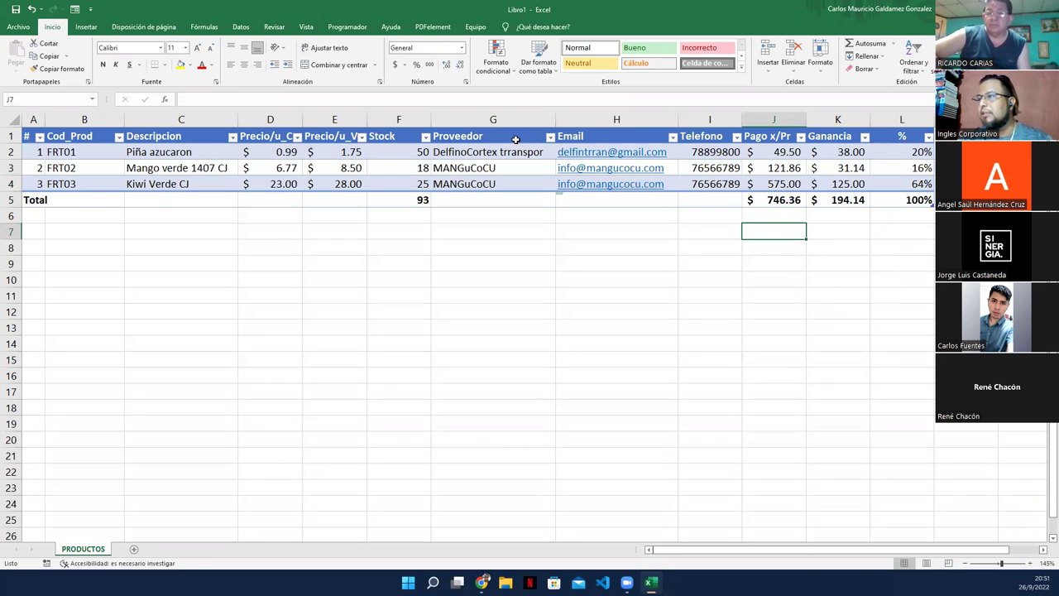
pyautogui.click(222, 164)
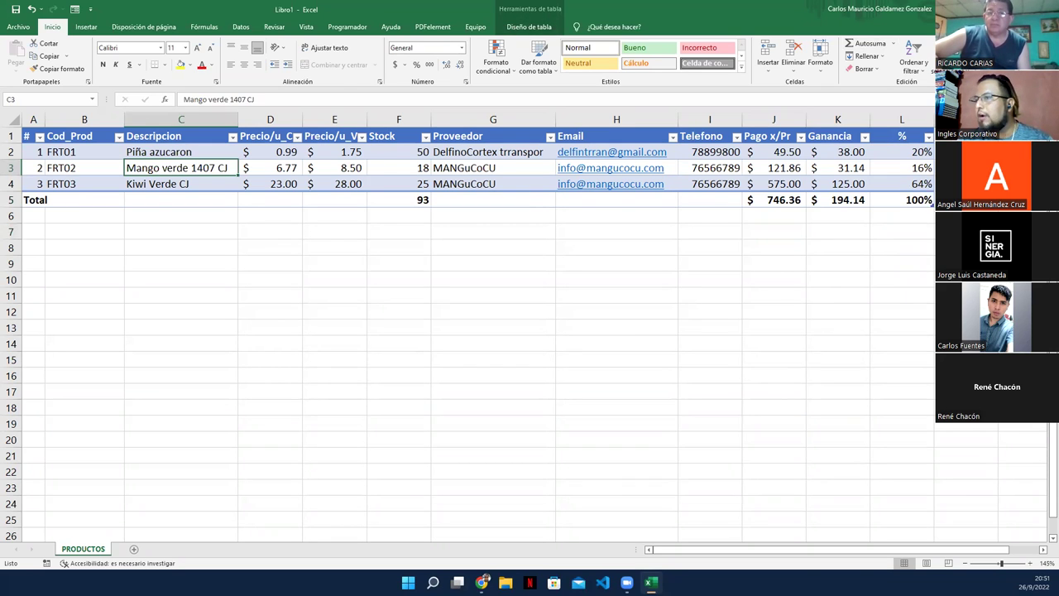
pyautogui.click(74, 8)
# Step: Add record 4, FRT04 Coco UND, purchase price 0.69 and sale price 1.05
pyautogui.click(716, 288)
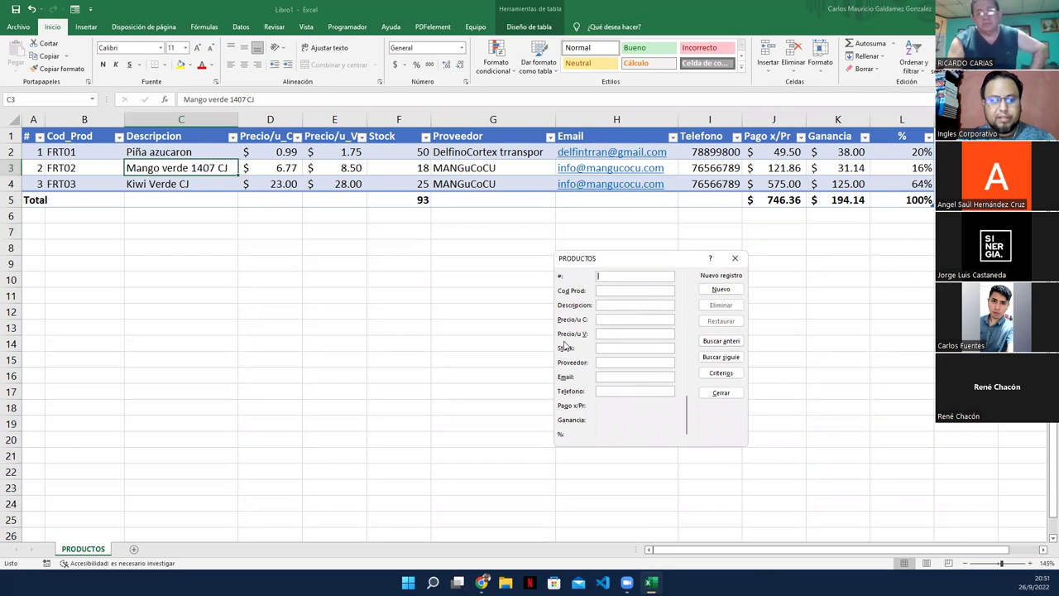
pyautogui.write('4')
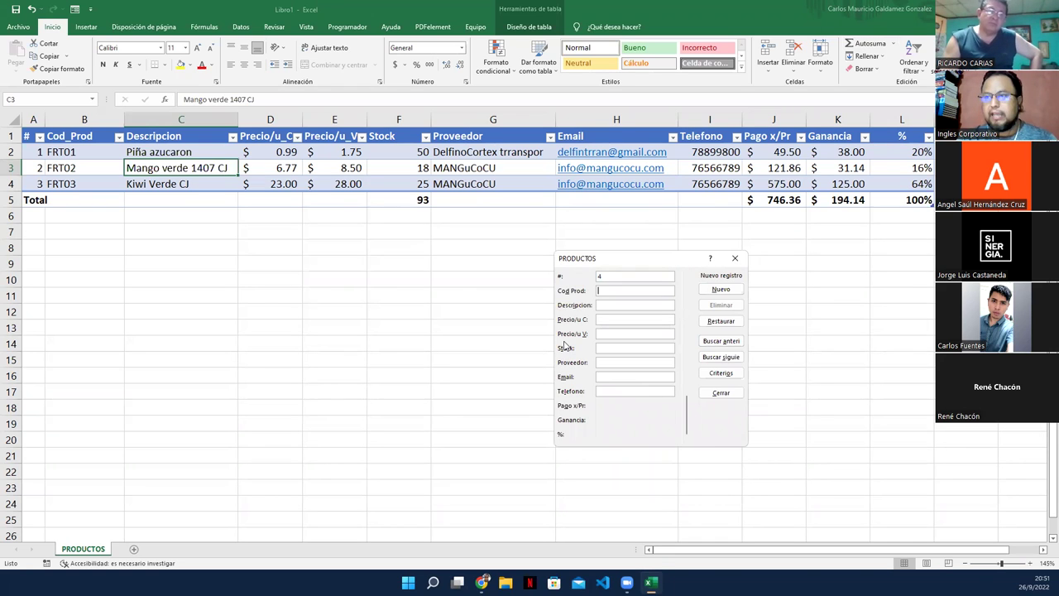
pyautogui.write('FRT')
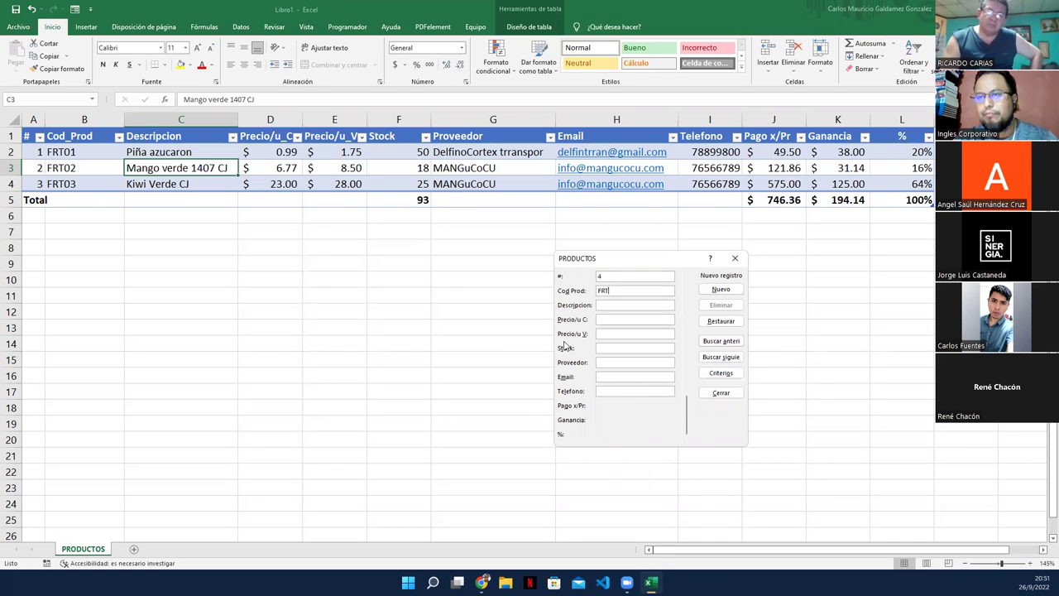
pyautogui.write('04')
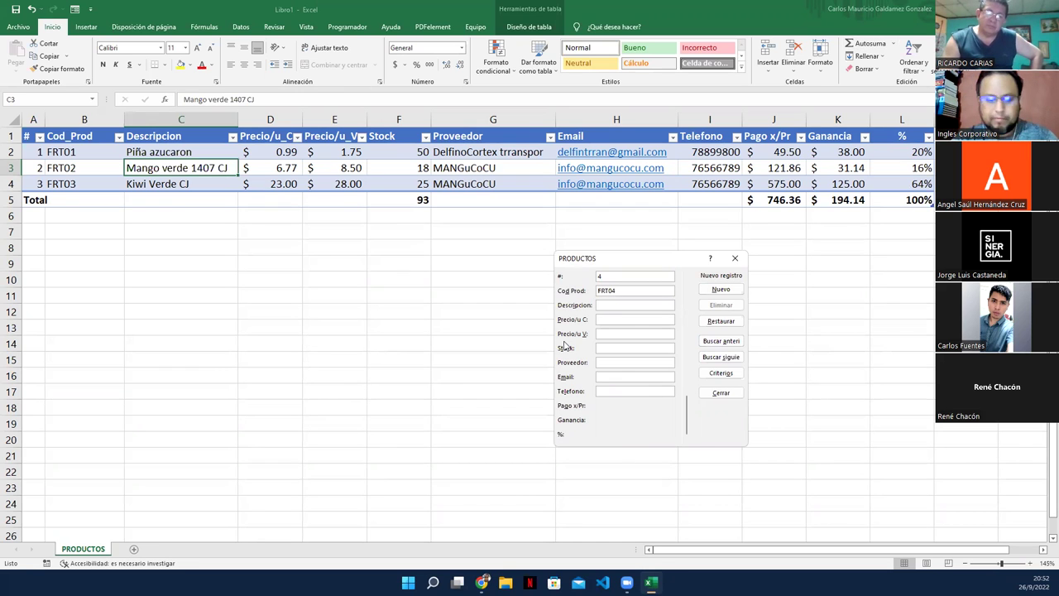
pyautogui.write('Coco')
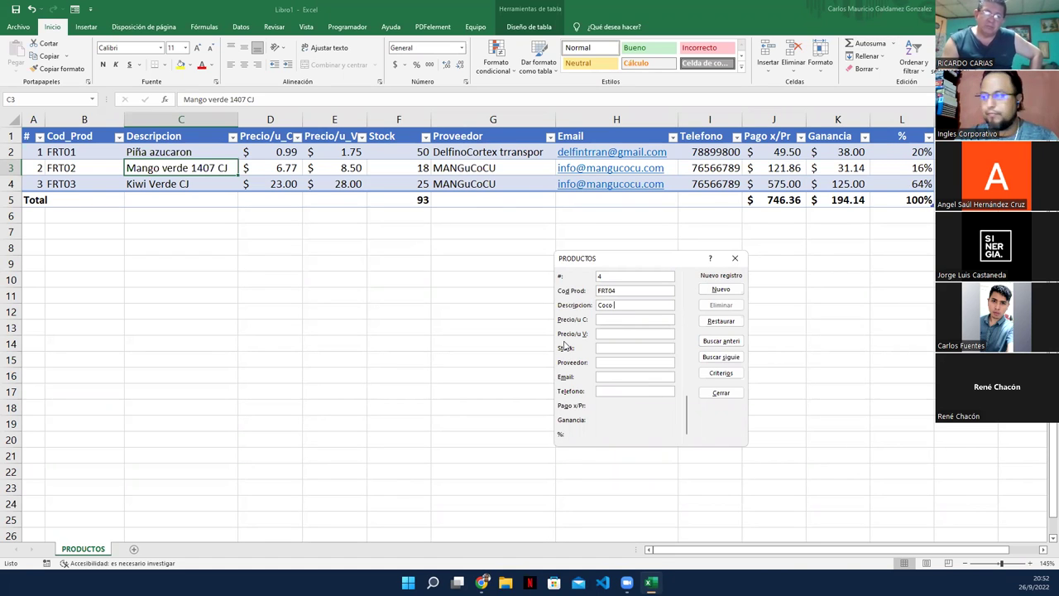
pyautogui.write(' UND')
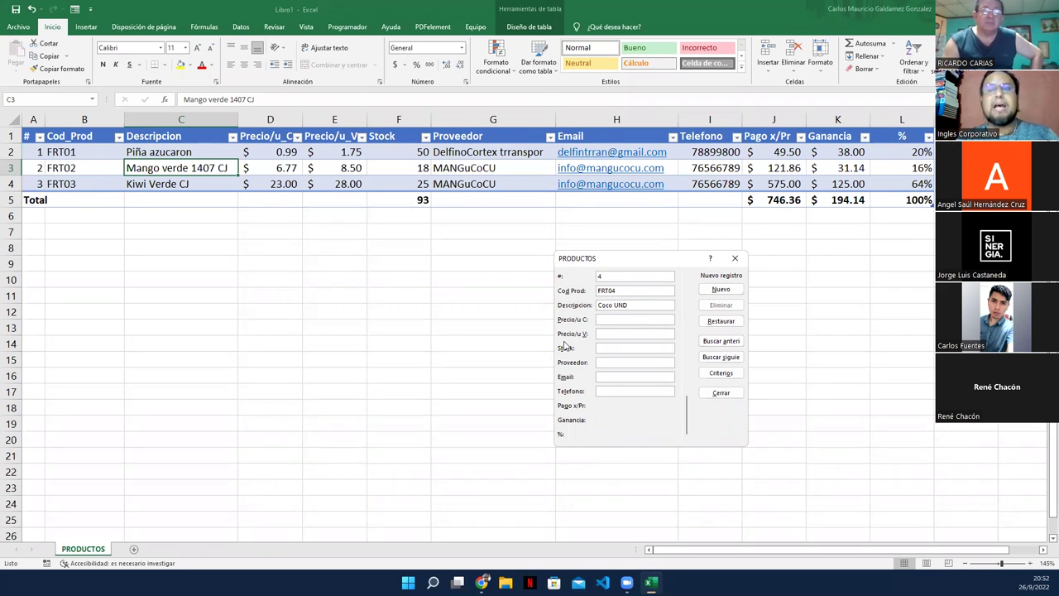
pyautogui.write('0.69')
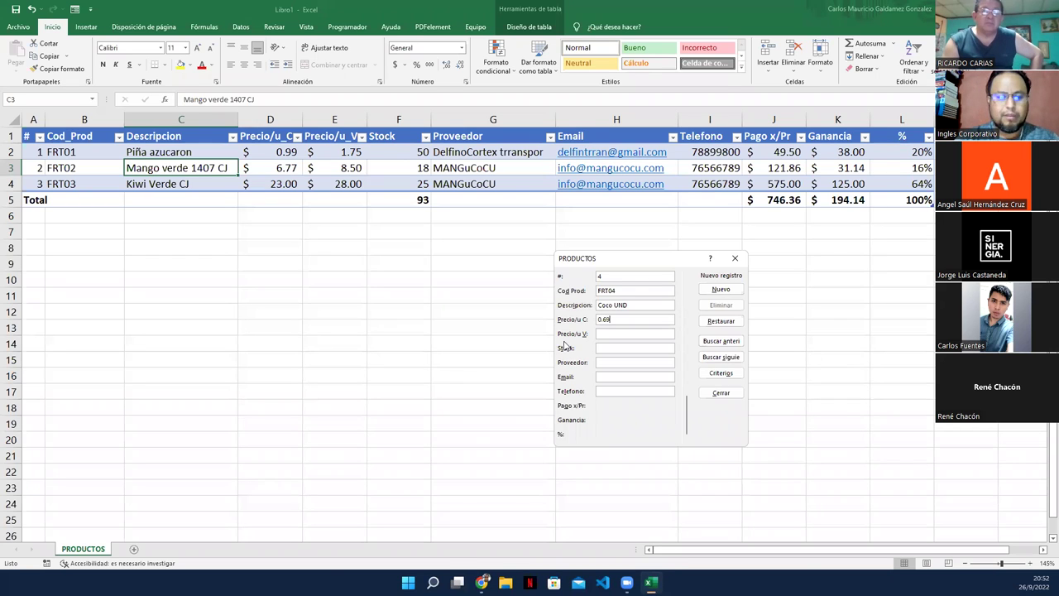
pyautogui.write('1.05')
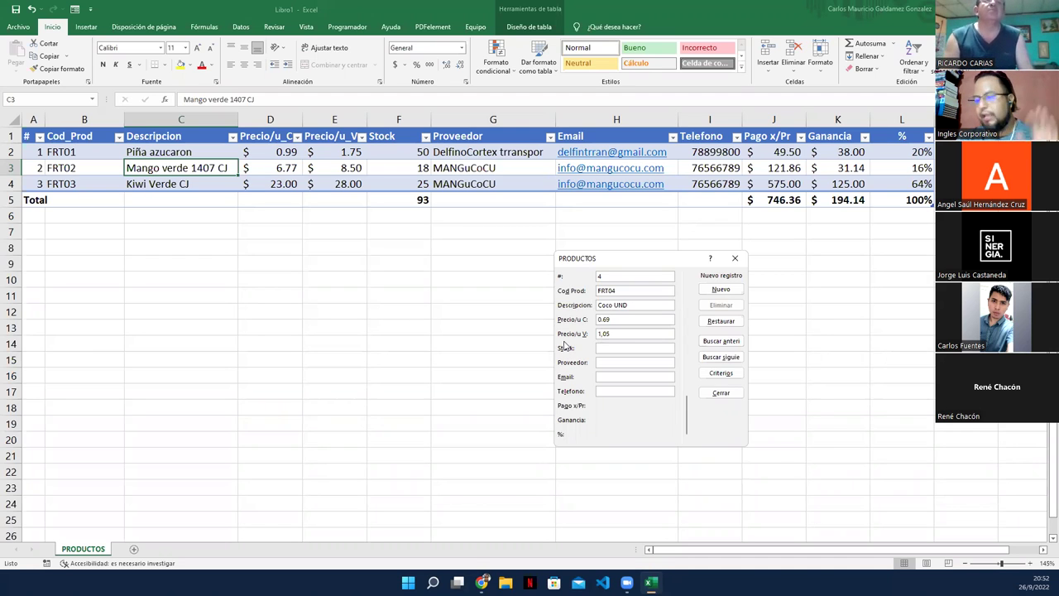
pyautogui.press('Left')
pyautogui.press('Left')
pyautogui.press('BackSpace')
pyautogui.write(',')
pyautogui.press('Delete')
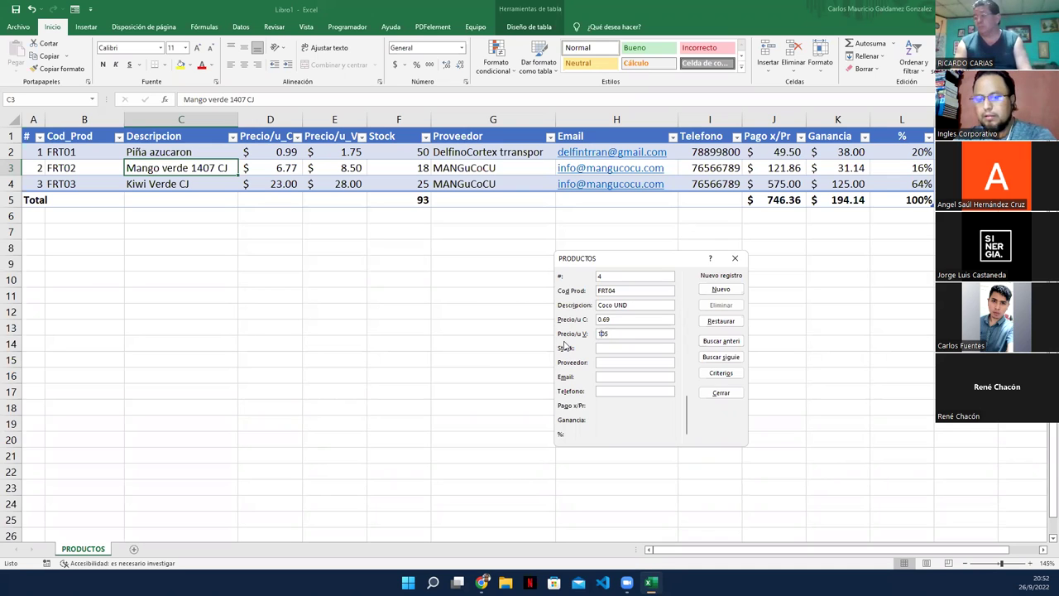
pyautogui.write('0')
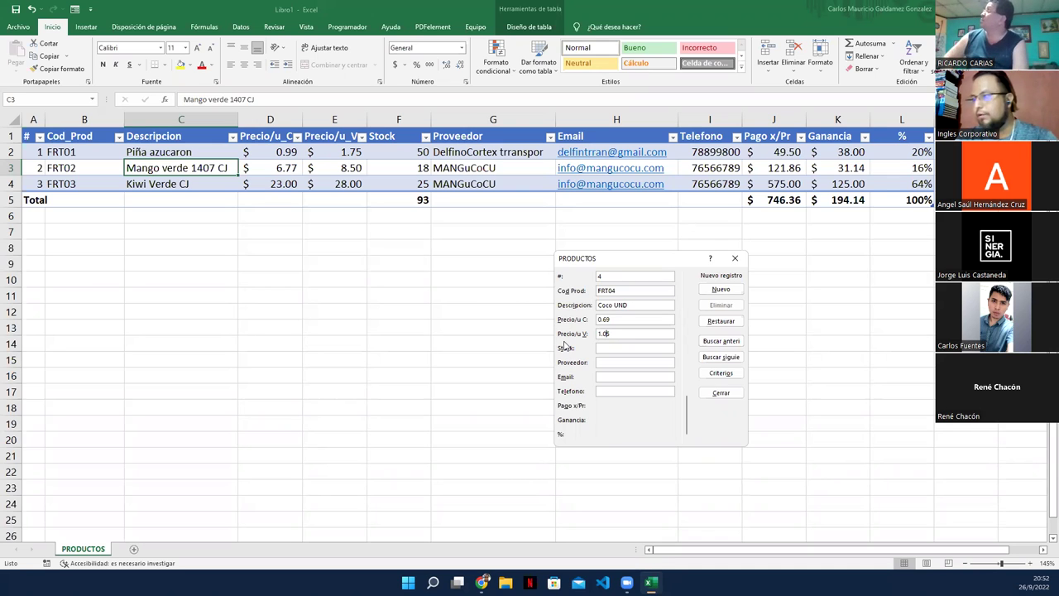
pyautogui.press('Return')
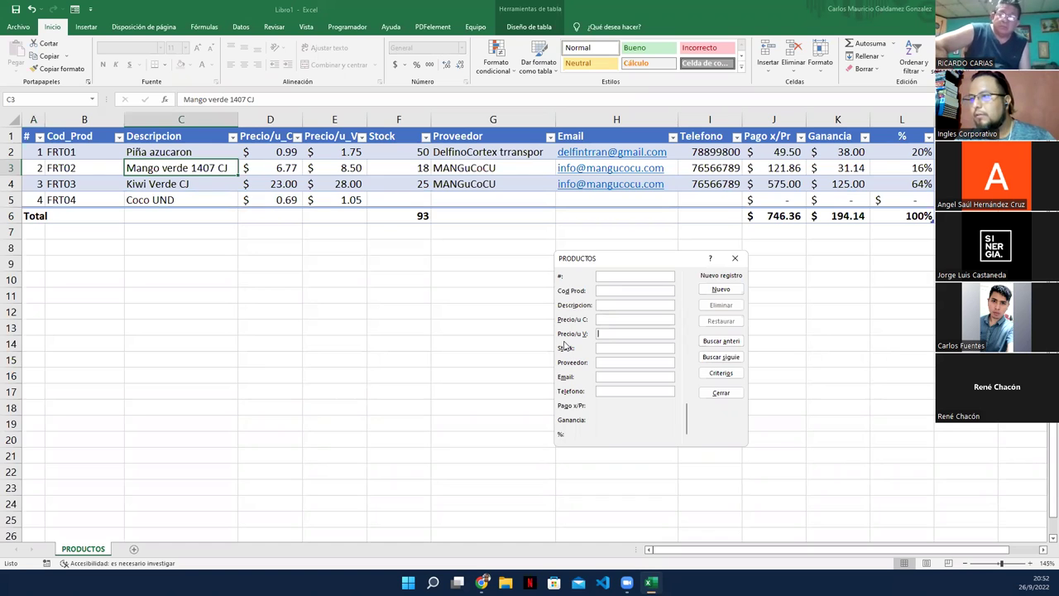
# Step: Return to record 4 and give Coco UND stock 100 and supplier MANGuCoCU
pyautogui.press('Up')
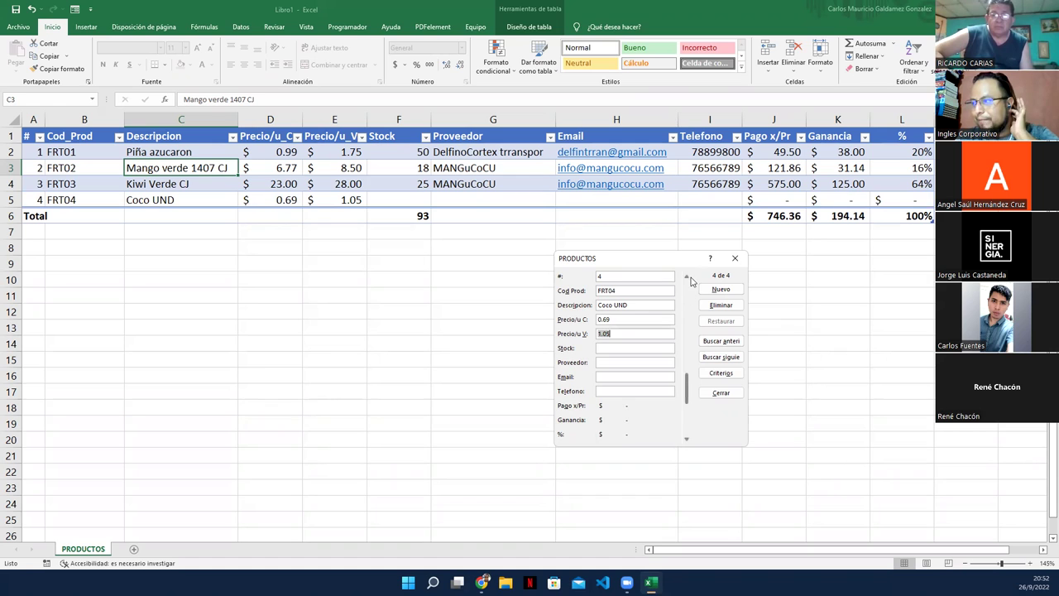
pyautogui.click(687, 277)
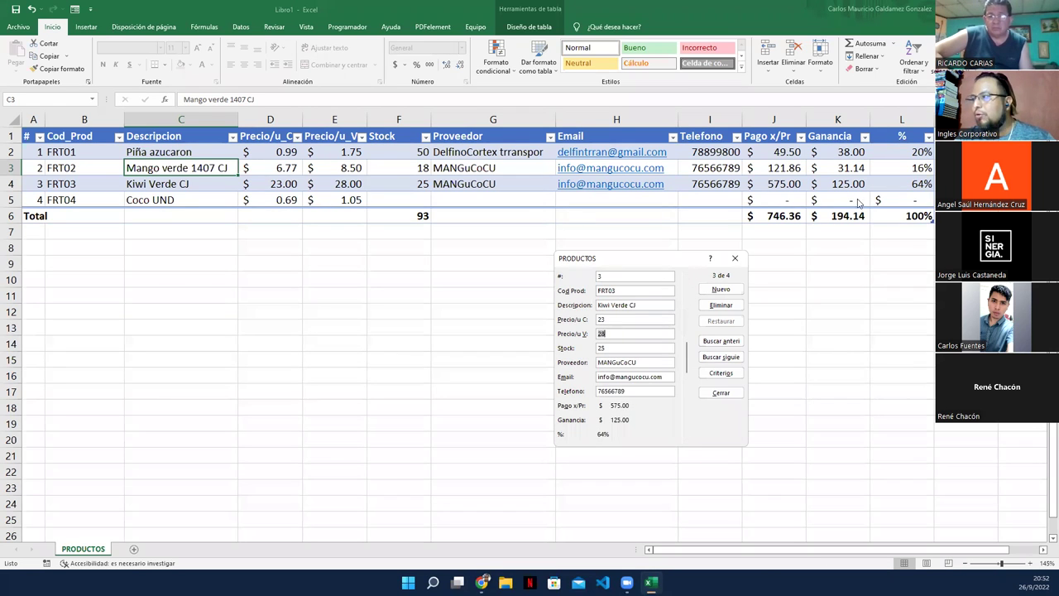
pyautogui.click(686, 441)
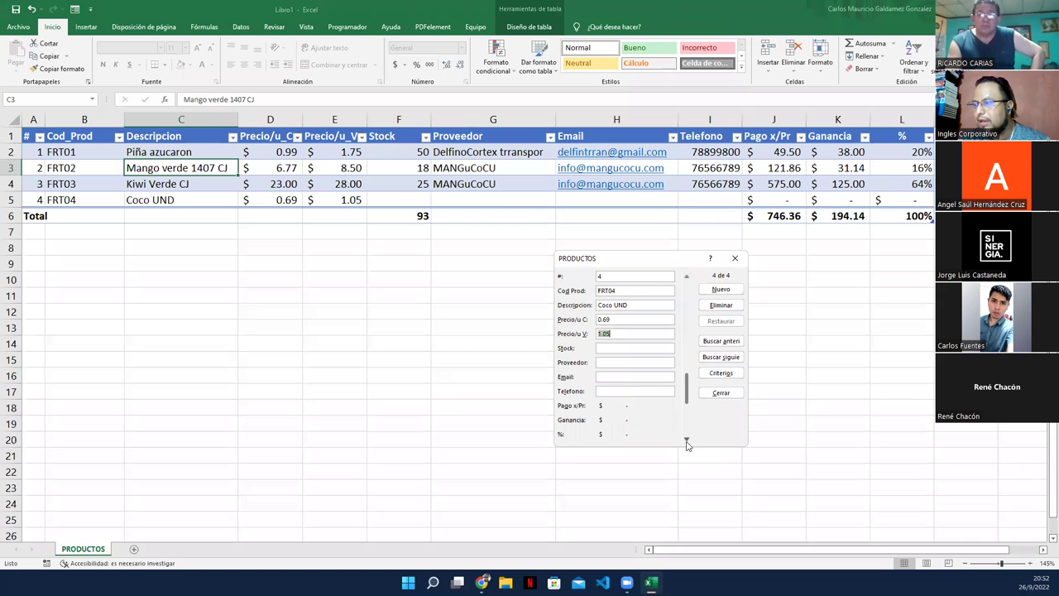
pyautogui.click(608, 348)
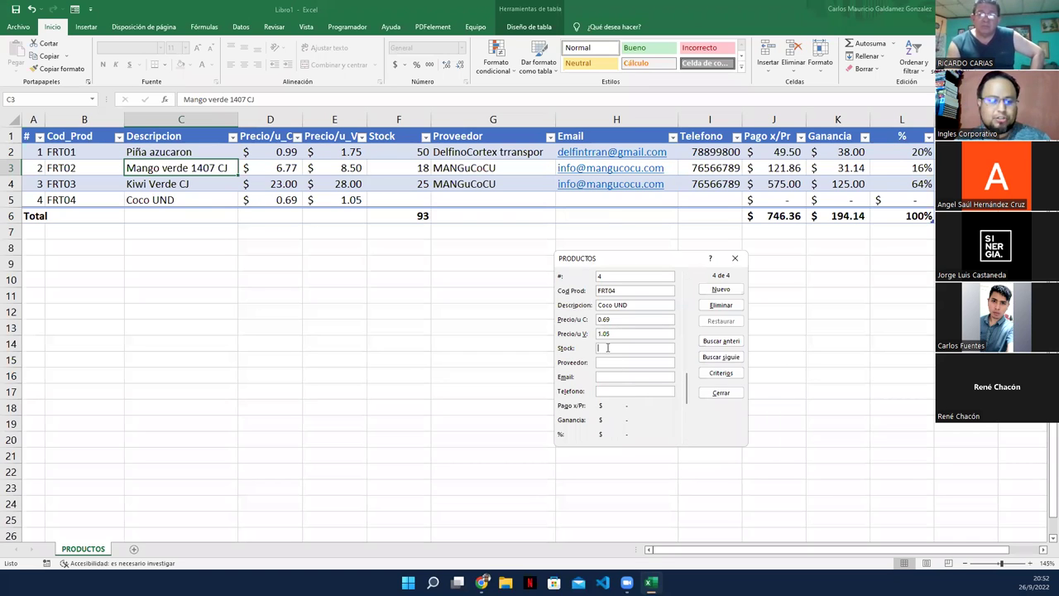
pyautogui.write('100')
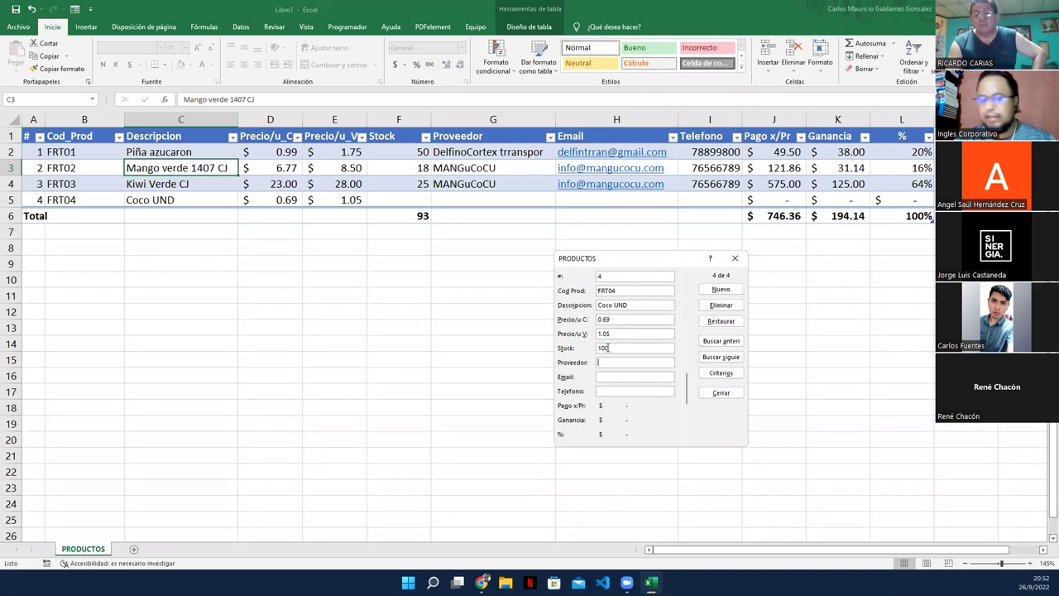
pyautogui.write('MAN')
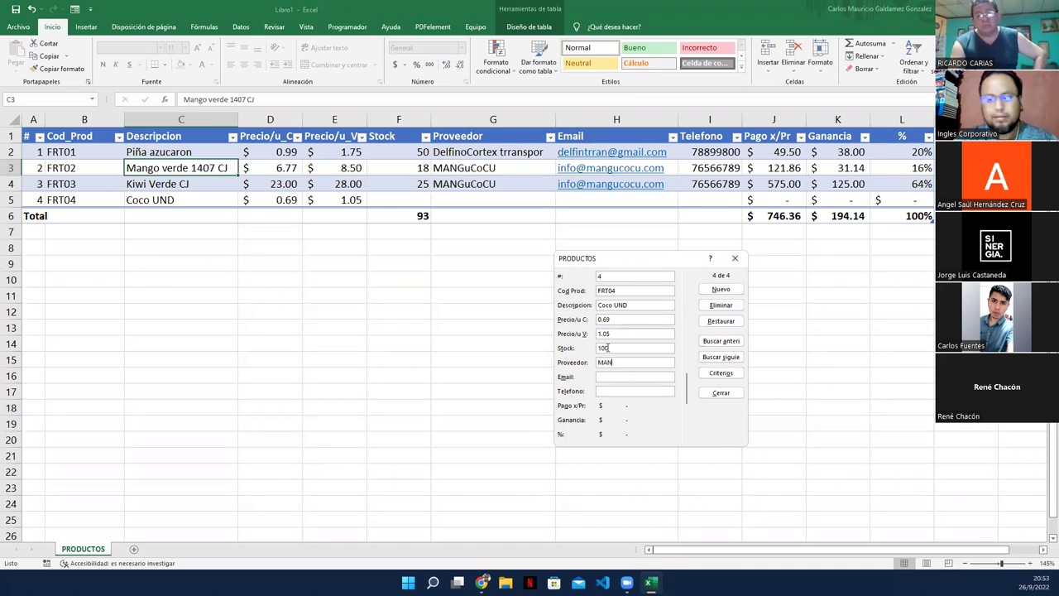
pyautogui.write('GuCoCU')
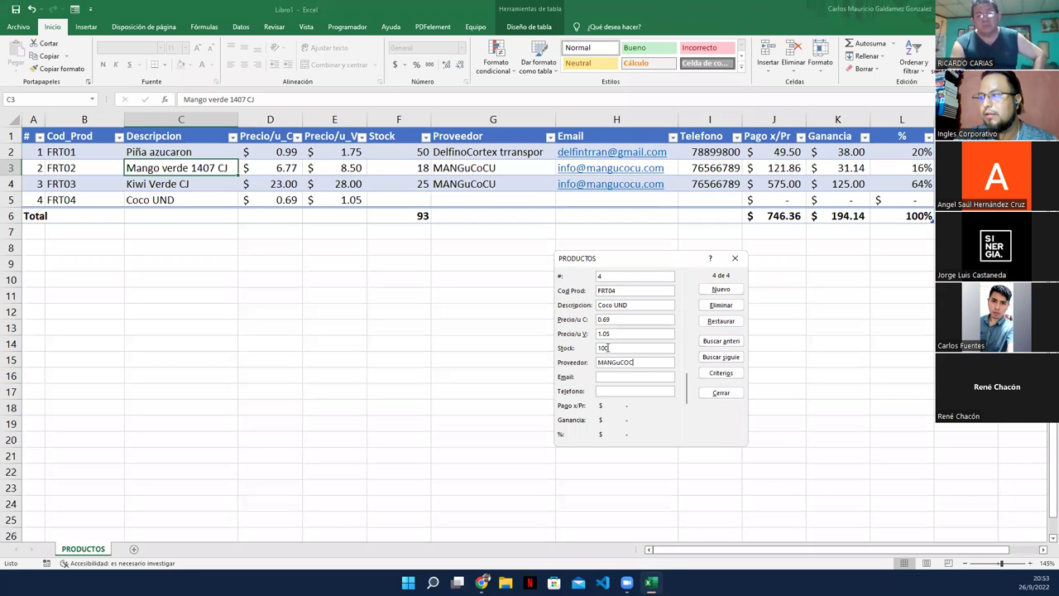
pyautogui.press('BackSpace')
pyautogui.press('BackSpace')
pyautogui.press('BackSpace')
pyautogui.write('oCU')
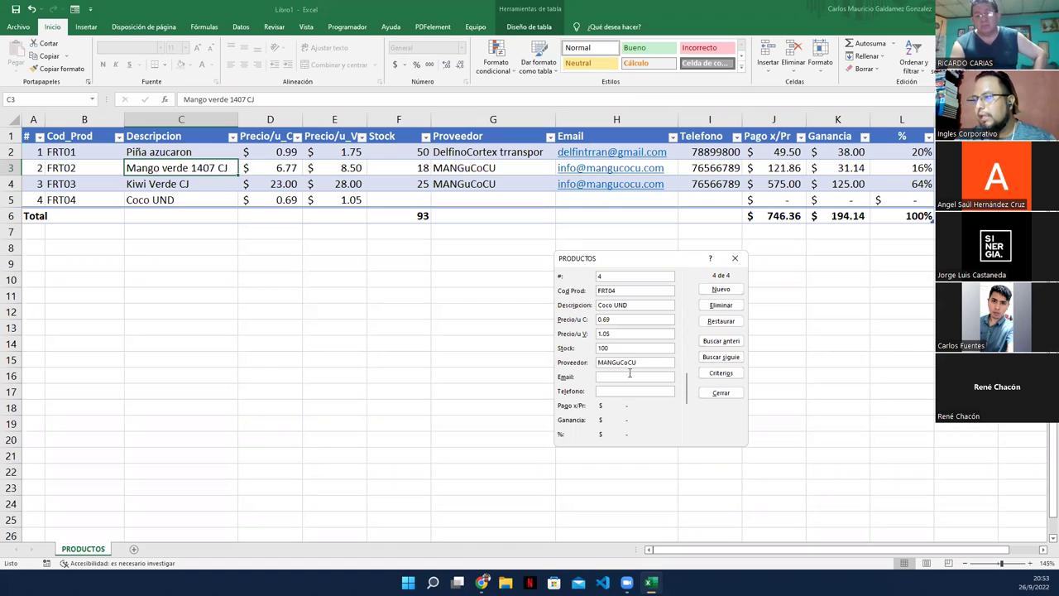
pyautogui.press('Return')
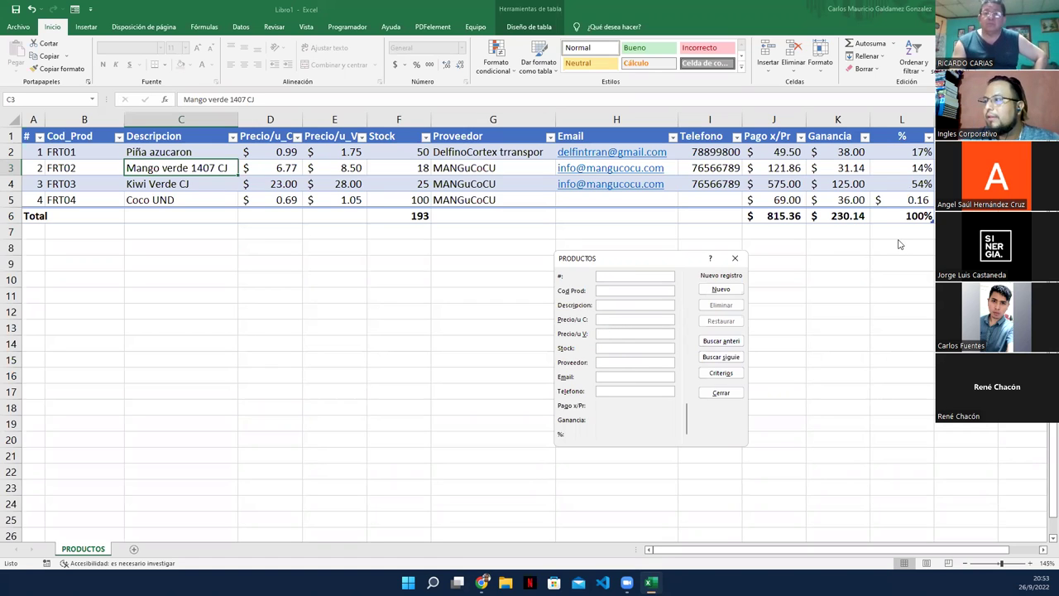
# Step: Close the form, format L2:L5 as percentages, and inspect the Ganancia and % total formulas
pyautogui.click(734, 258)
pyautogui.moveTo(907, 152); pyautogui.dragTo(905, 198)
pyautogui.click(416, 65)
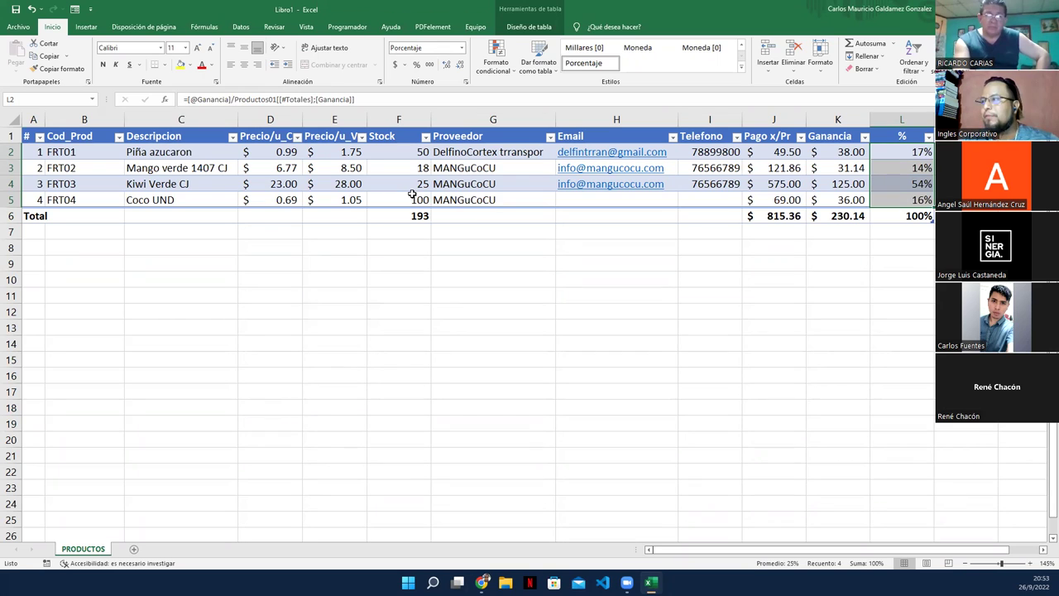
pyautogui.click(828, 216)
pyautogui.click(902, 218)
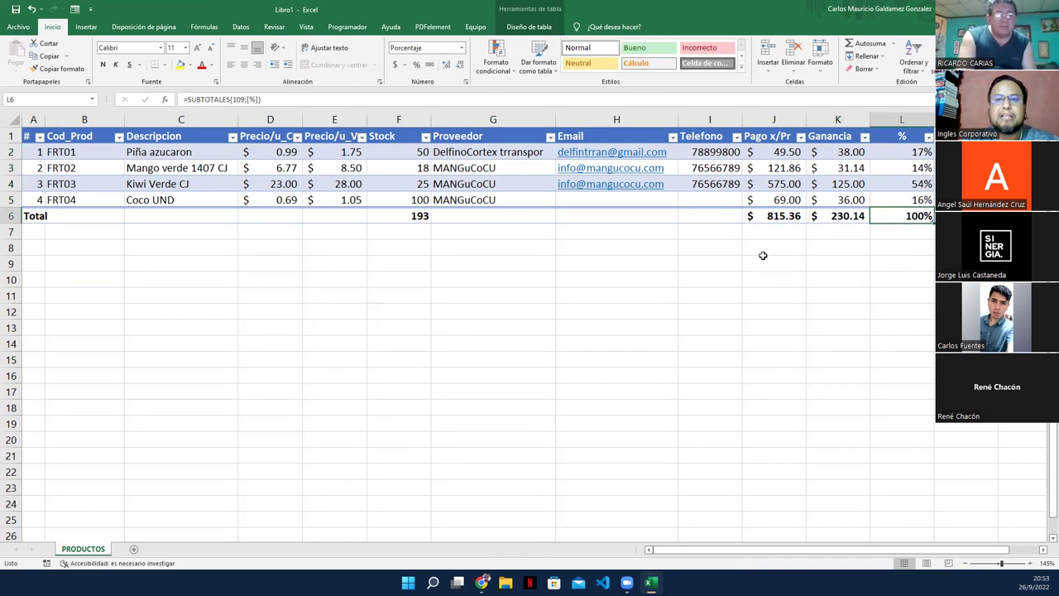
pyautogui.click(821, 217)
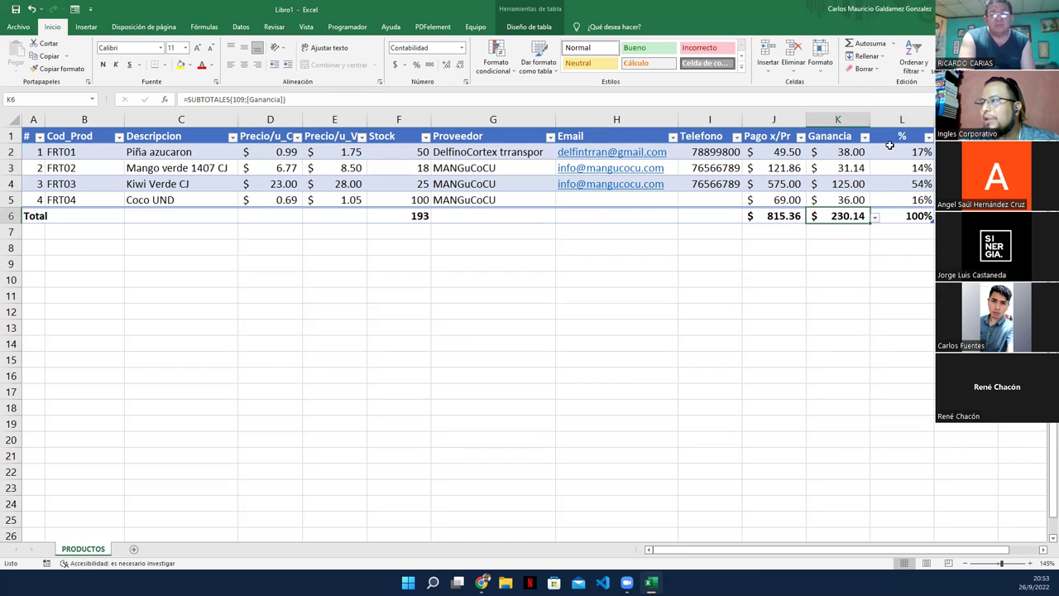
pyautogui.click(882, 187)
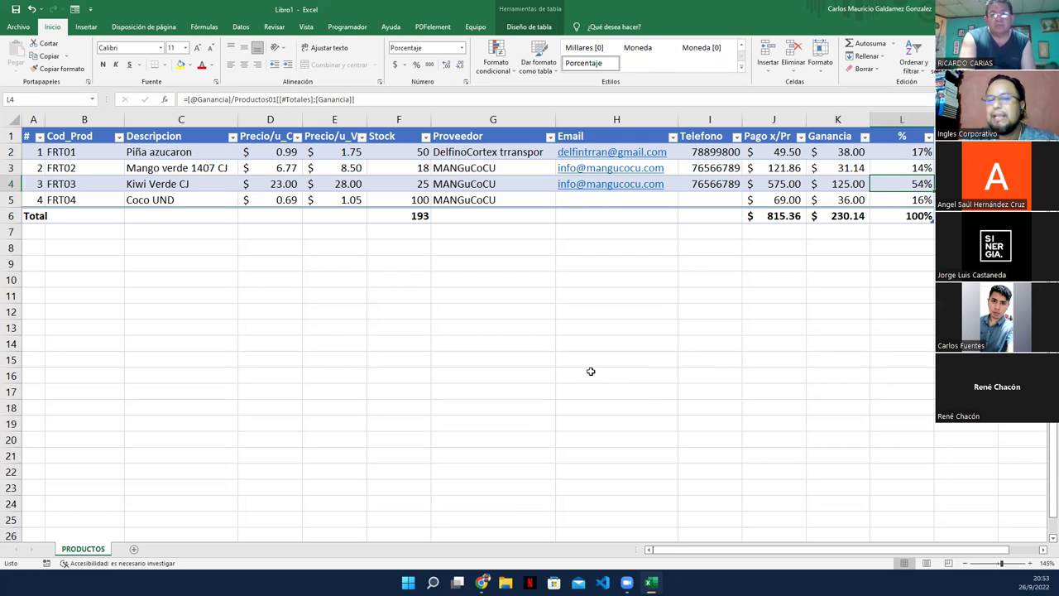
pyautogui.click(835, 217)
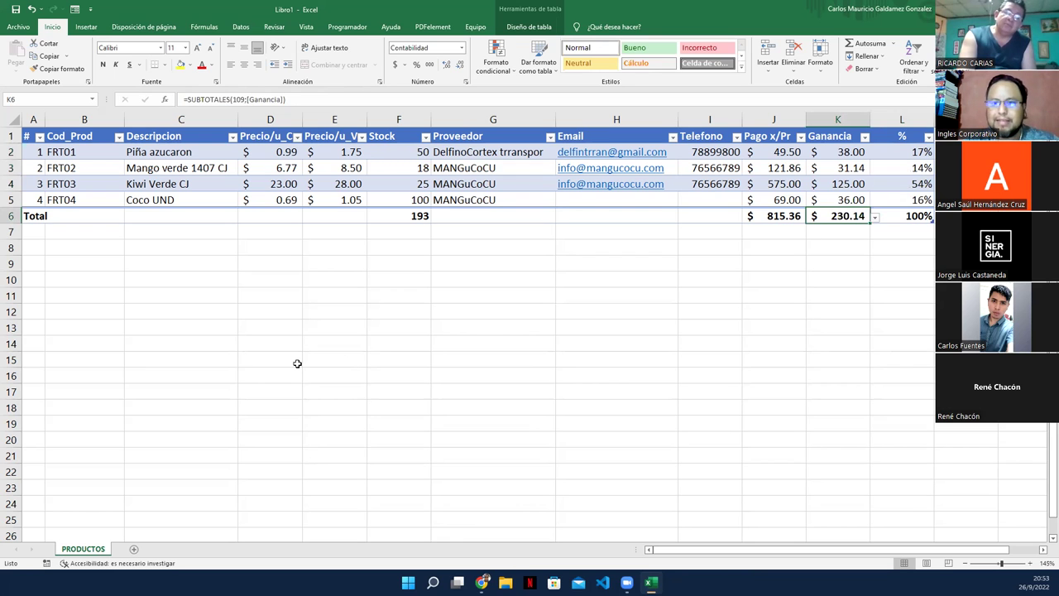
# Step: Narrow column L, then copy the # header cell A1
pyautogui.moveTo(934, 120); pyautogui.dragTo(915, 119)
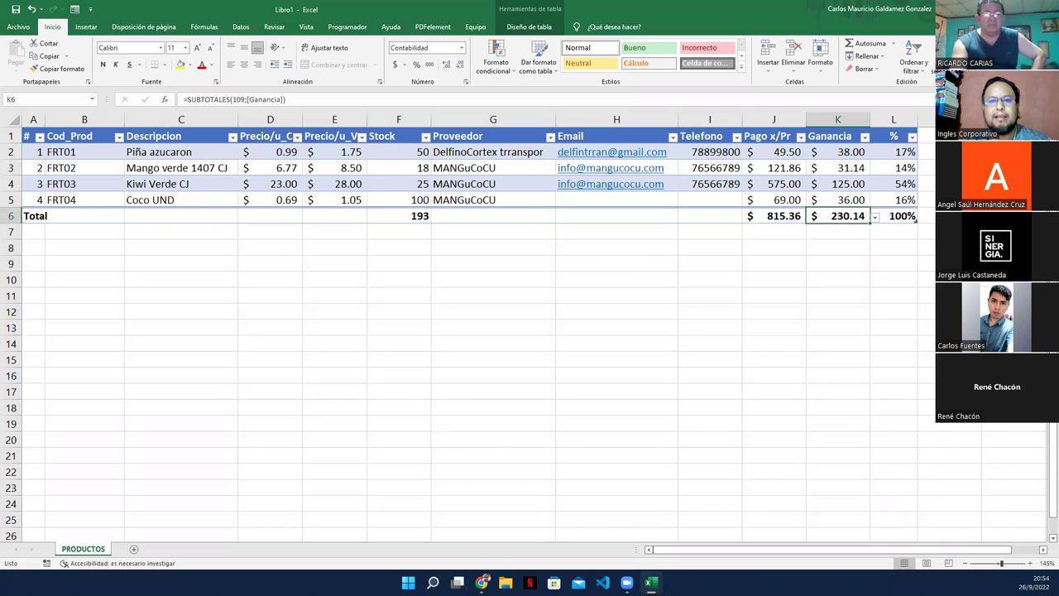
pyautogui.click(235, 331)
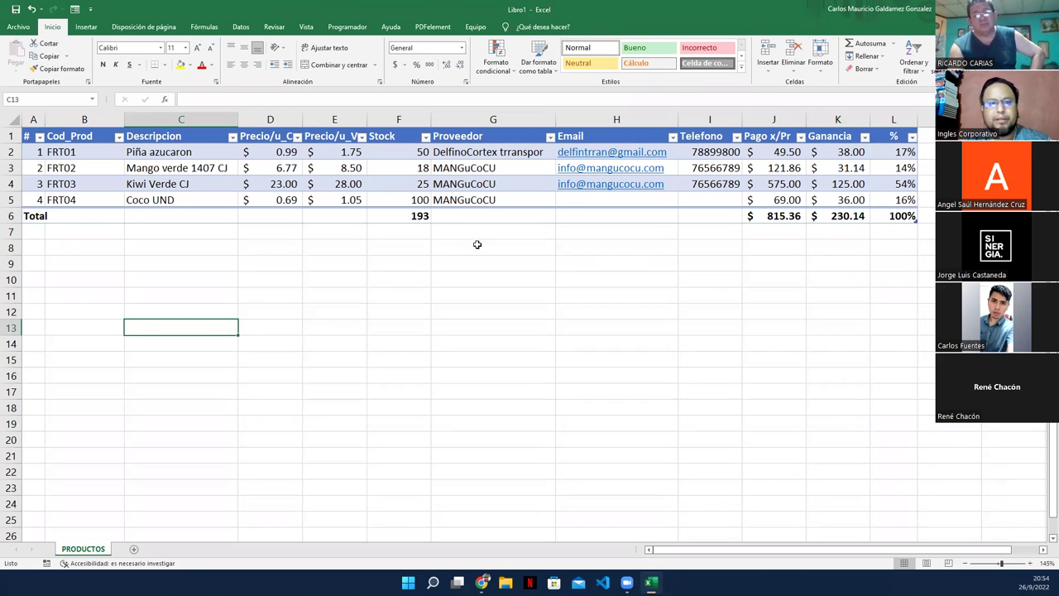
pyautogui.click(353, 245)
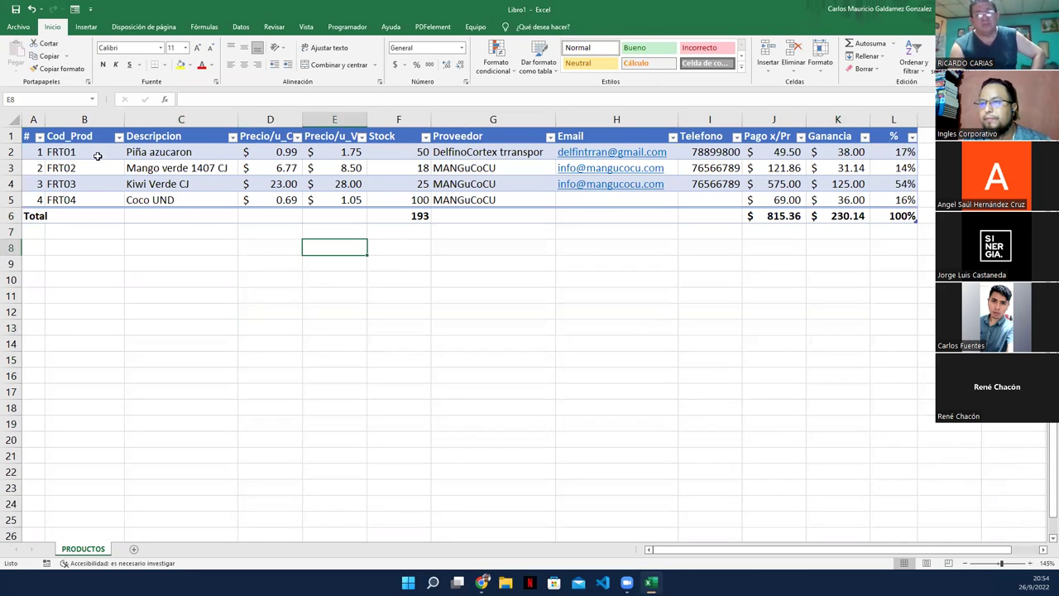
pyautogui.click(66, 135)
pyautogui.press('Left')
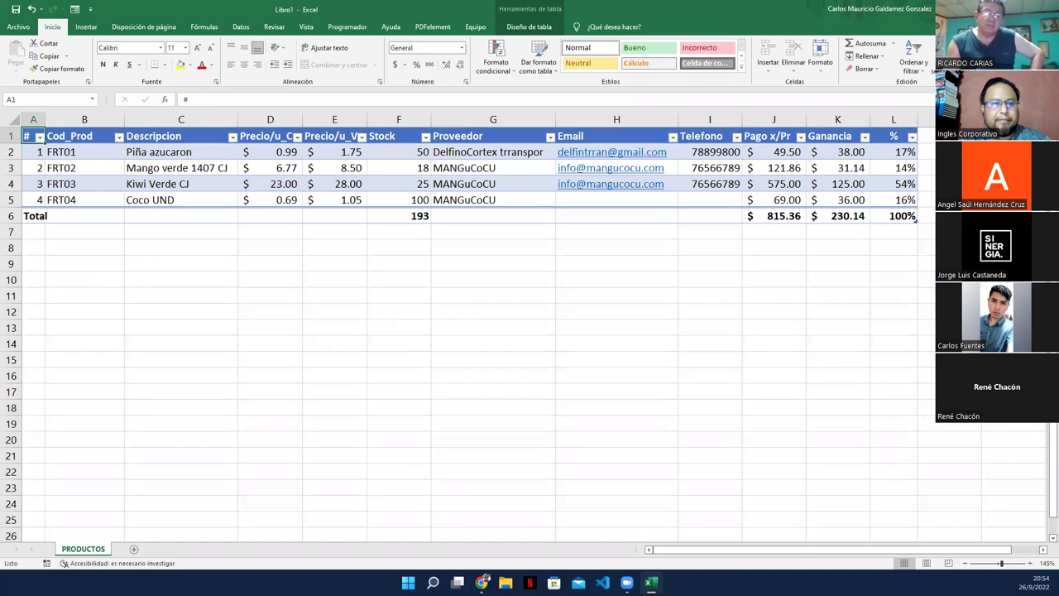
pyautogui.hotkey('ctrl', 'c')
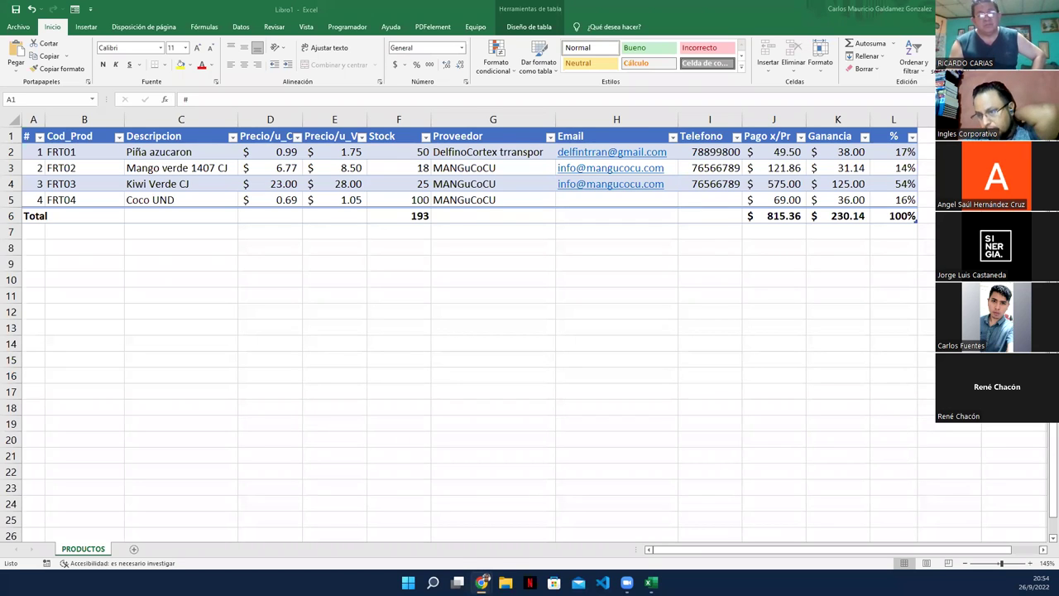
# Step: Add a new worksheet and rename it VENTAS
pyautogui.click(133, 550)
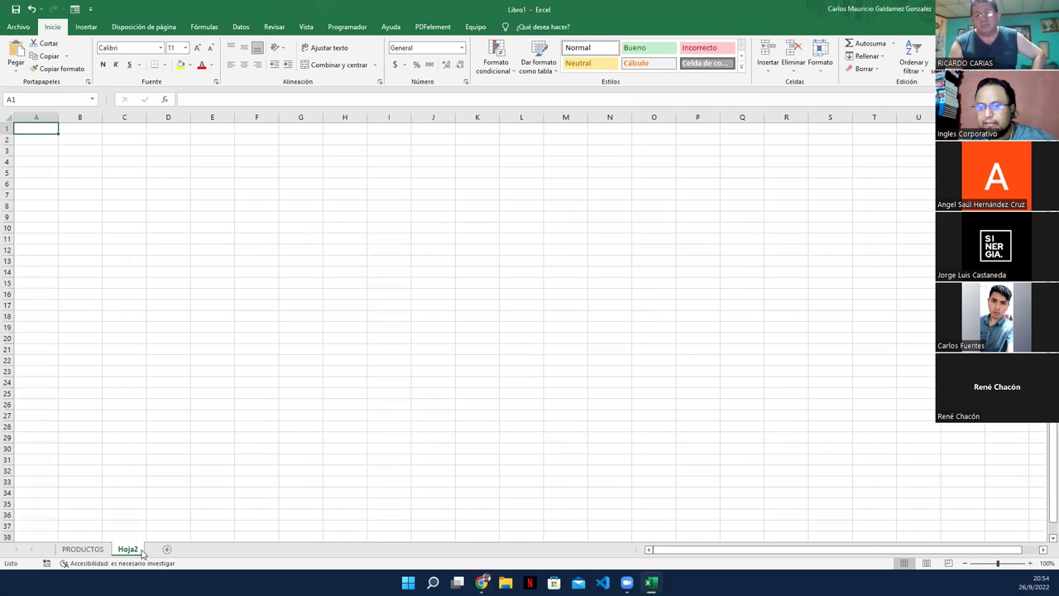
pyautogui.doubleClick(133, 551)
pyautogui.write('VENTAS')
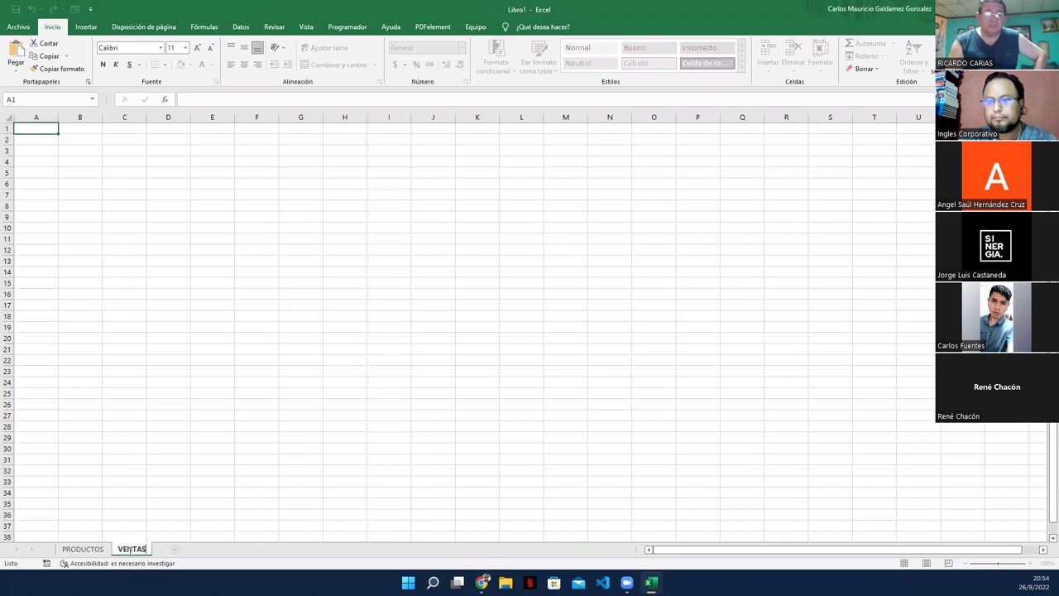
pyautogui.press('Return')
pyautogui.keyDown('ctrl'); pyautogui.scroll(4, 134, 411); pyautogui.keyUp('ctrl')
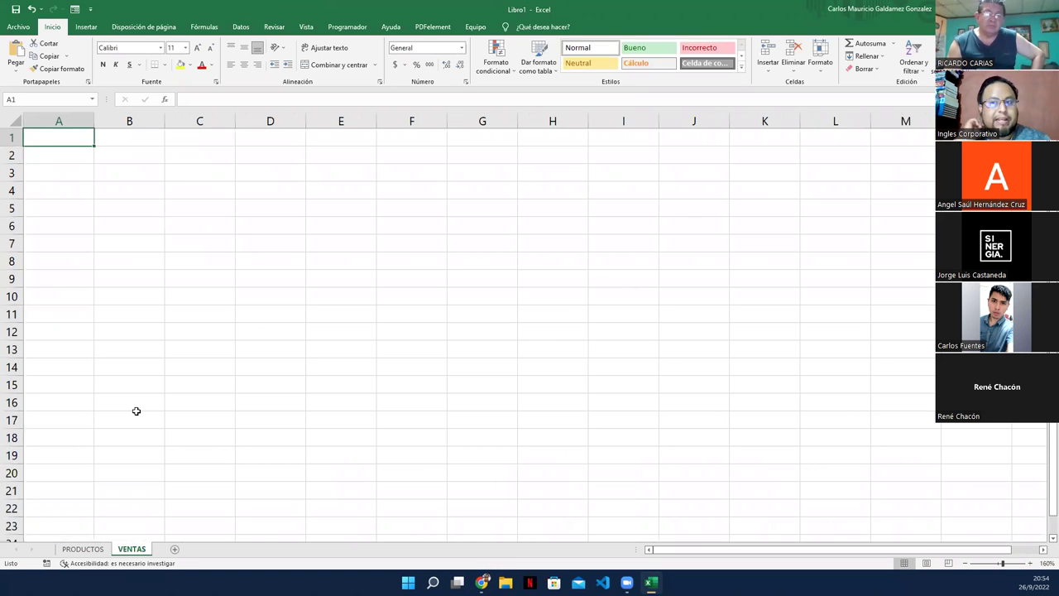
# Step: Enter the headers #, Cod_Emp and Nombres in A1:C1
pyautogui.write('#')
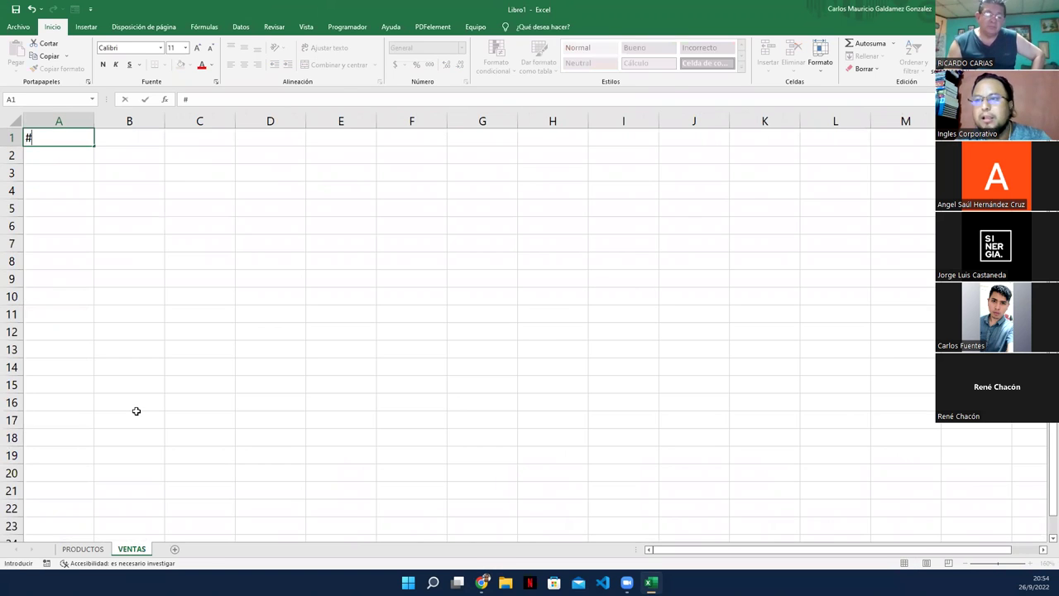
pyautogui.press('Tab')
pyautogui.write('Cod')
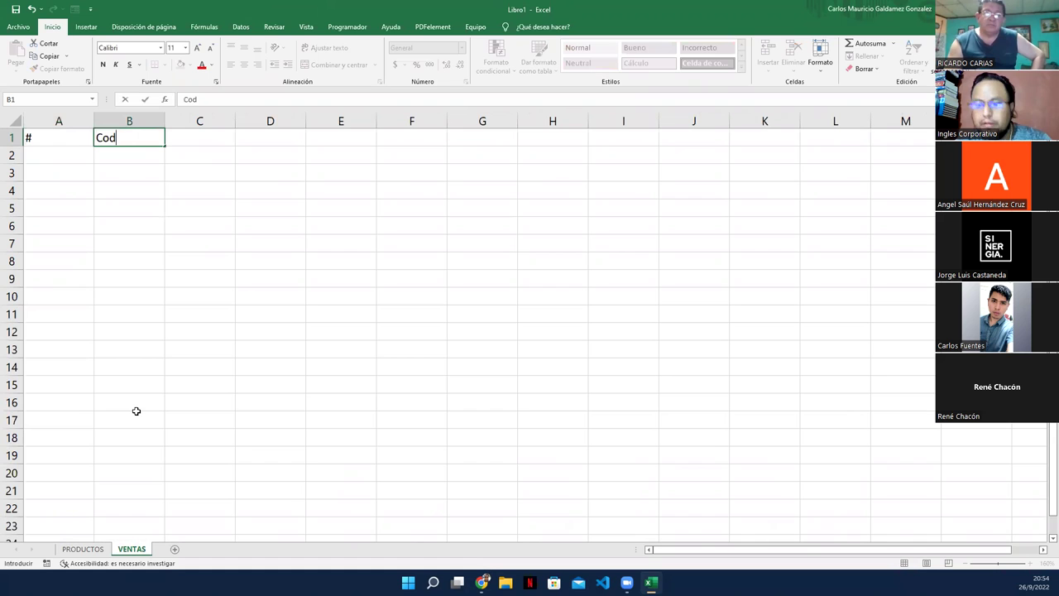
pyautogui.write('_Emp')
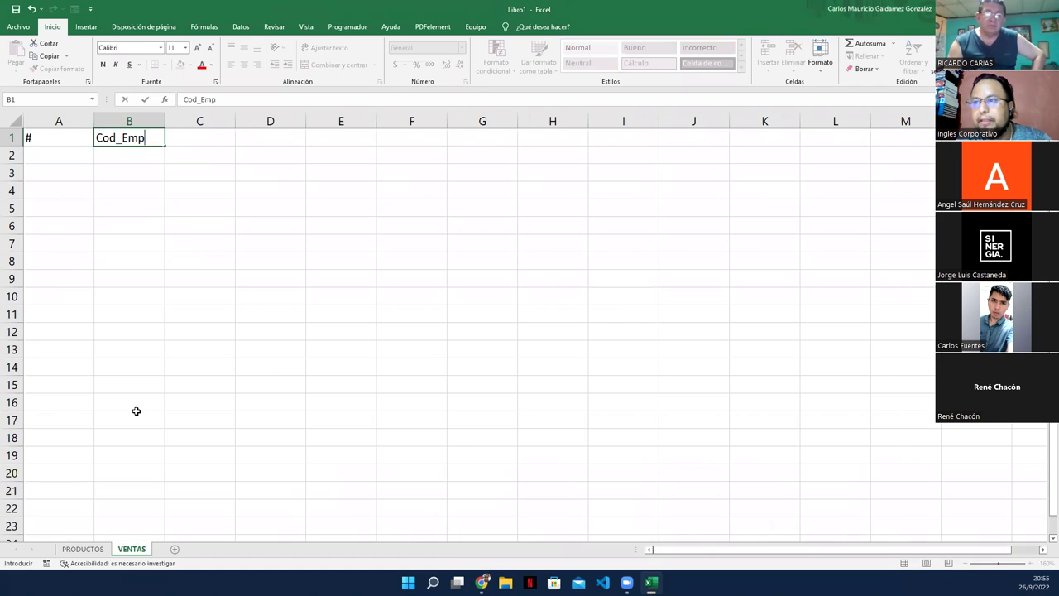
pyautogui.press('Tab')
pyautogui.write('Nombres')
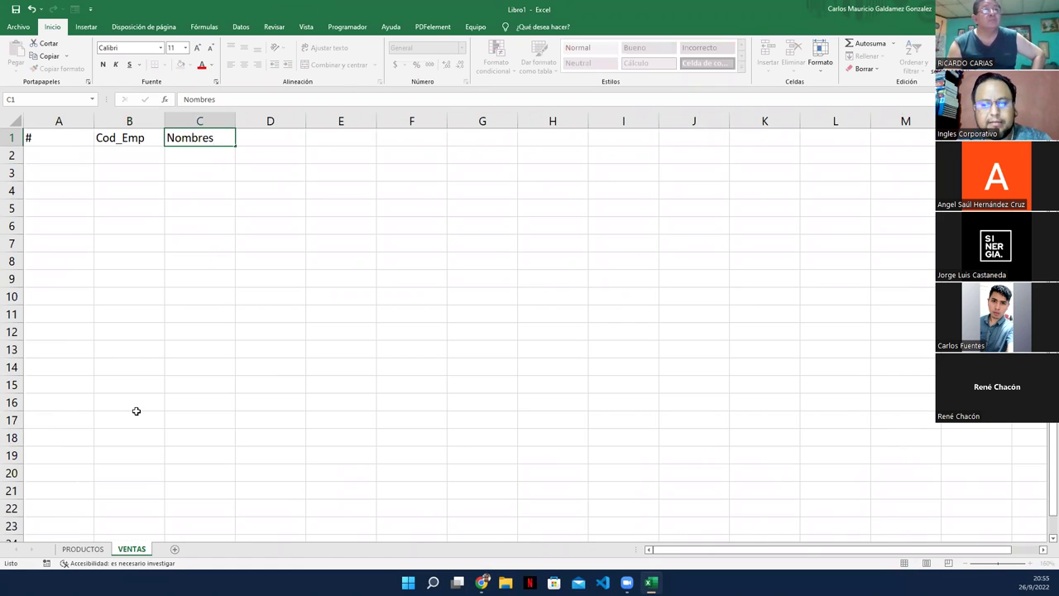
pyautogui.press('Tab')
# Step: Enter the headers Apellidos, Sueldo, Tienda and Puesto in D1:G1
pyautogui.write('Apel')
pyautogui.write('ldi')
pyautogui.press('BackSpace')
pyautogui.press('BackSpace')
pyautogui.write('idos')
pyautogui.press('Tab')
pyautogui.write('Sueldo')
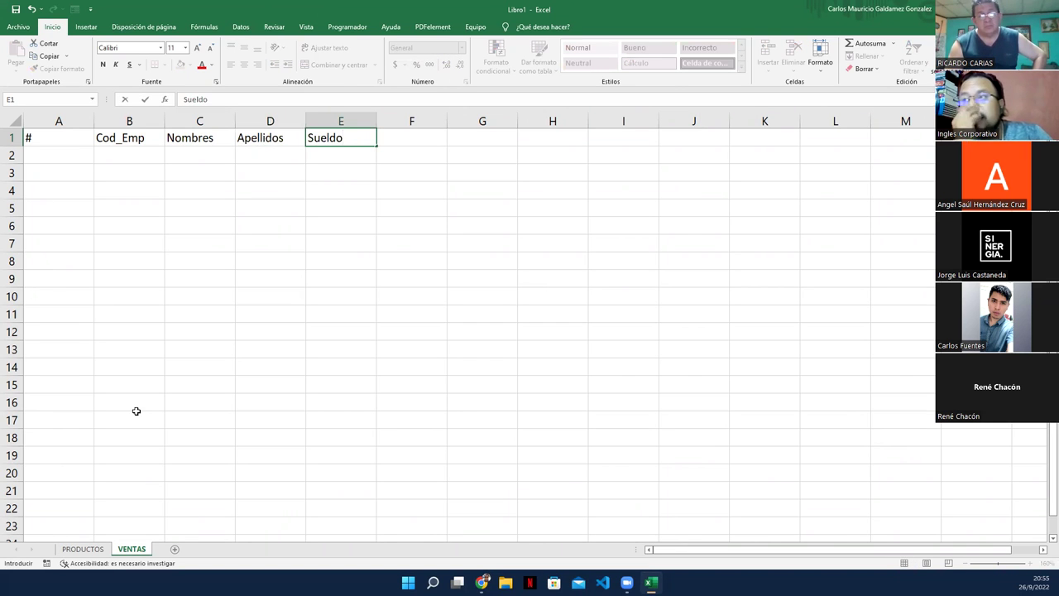
pyautogui.press('Tab')
pyautogui.write('Tienda')
pyautogui.press('Tab')
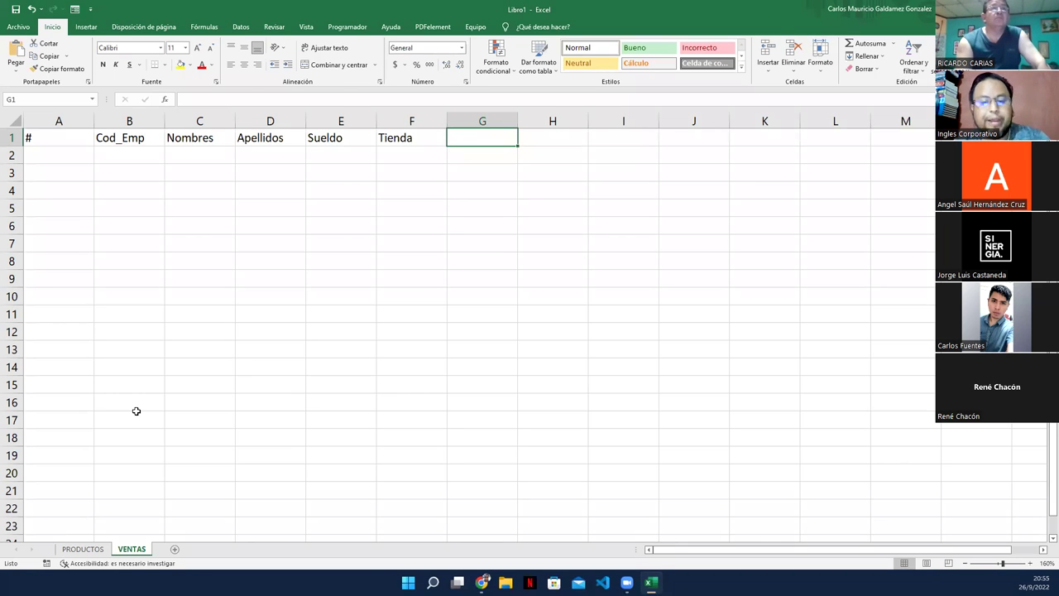
pyautogui.write('Puesto')
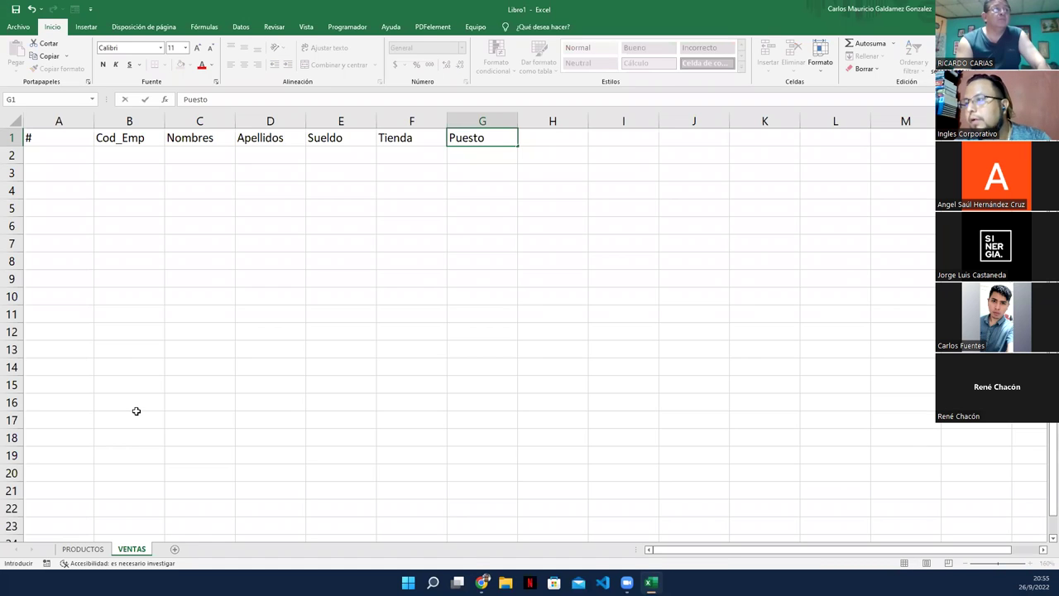
pyautogui.press('Tab')
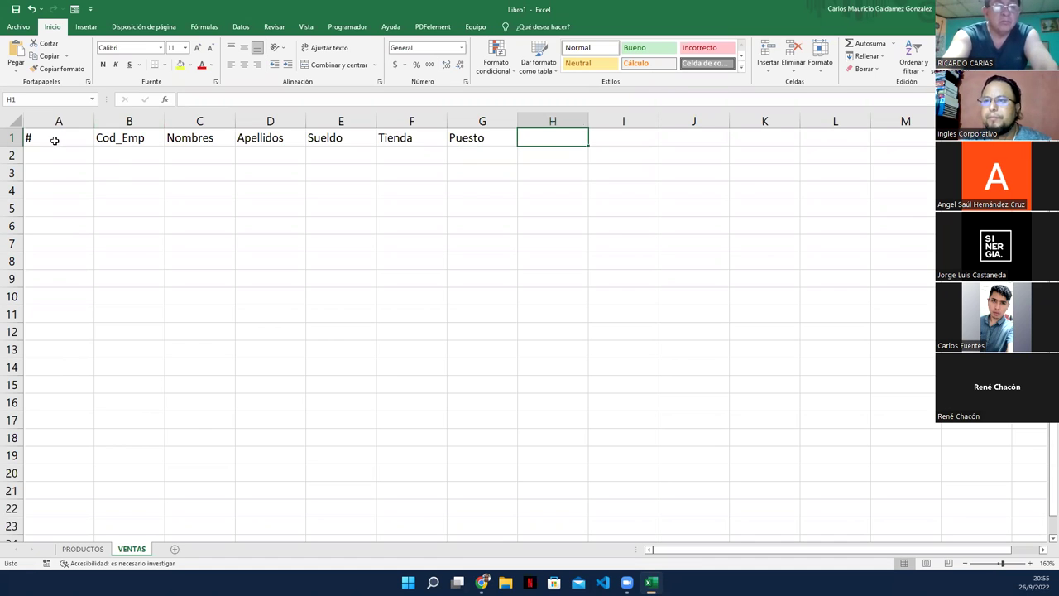
# Step: Narrow column A to fit the # header, give E2 accounting format, and select A1:G2
pyautogui.moveTo(94, 121); pyautogui.dragTo(417, 137)
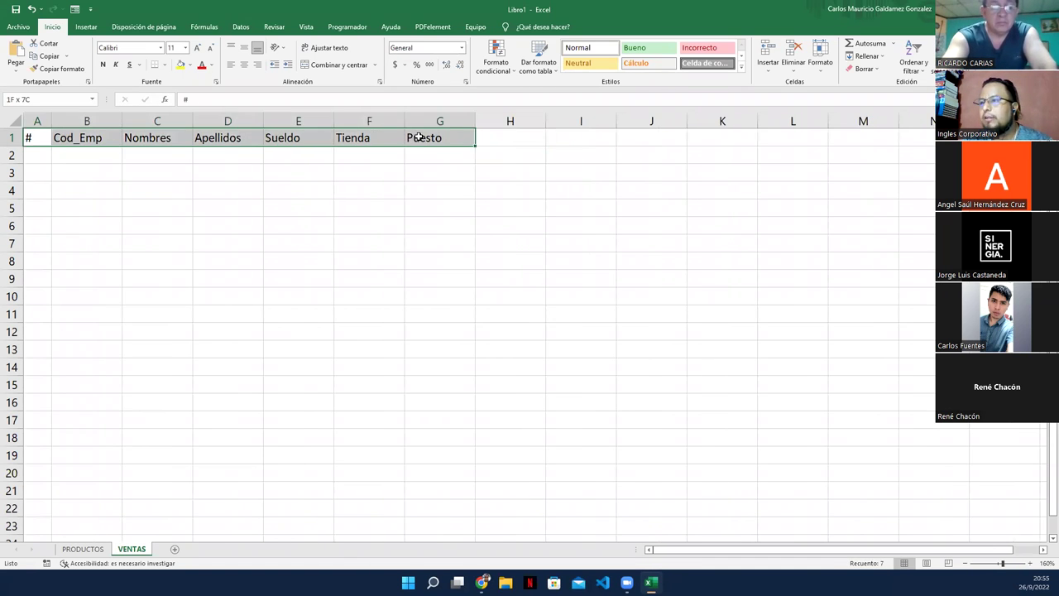
pyautogui.click(279, 154)
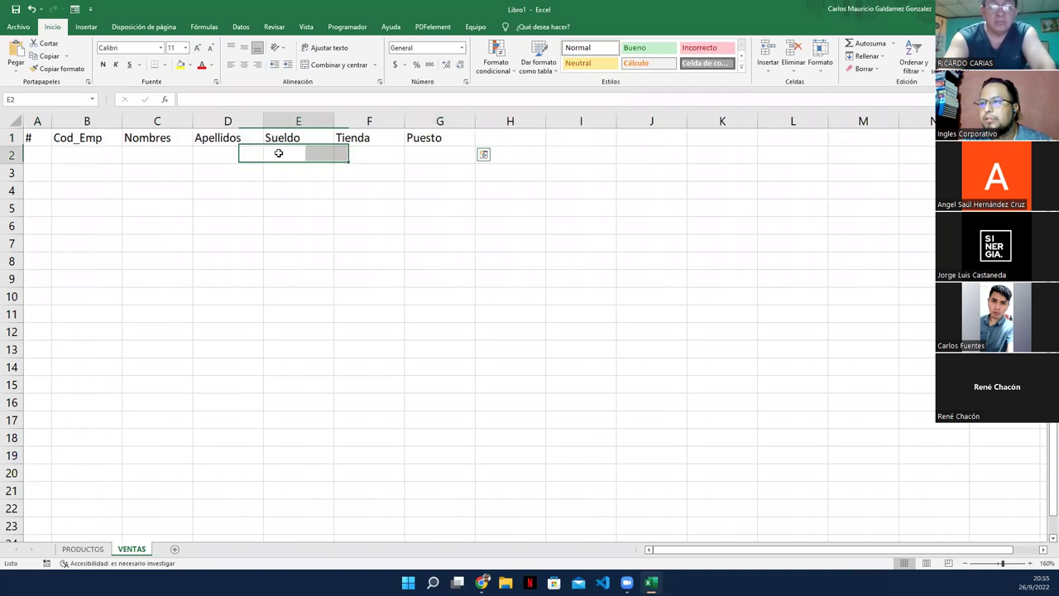
pyautogui.click(396, 68)
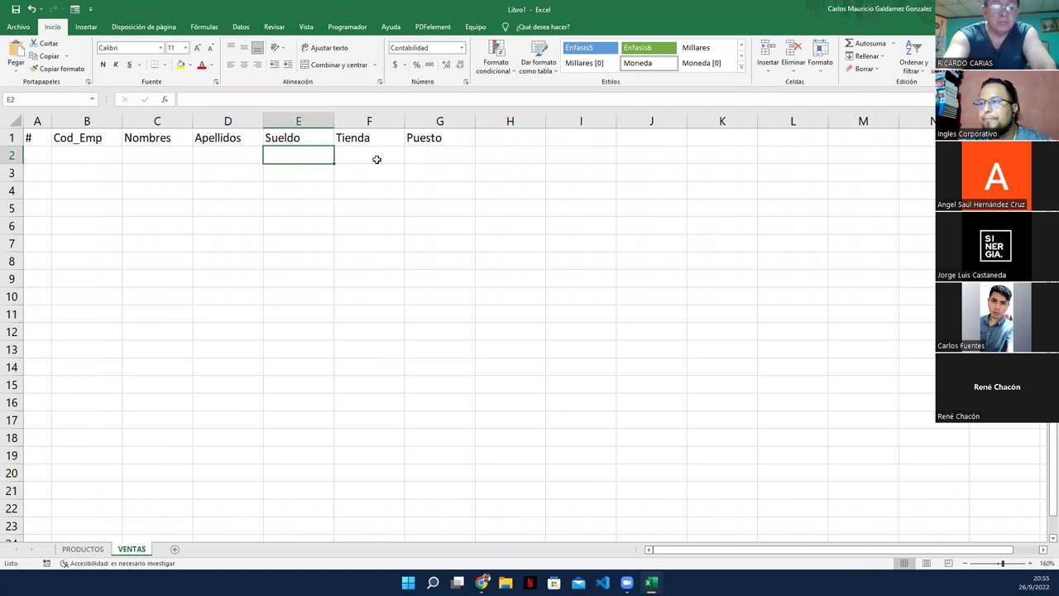
pyautogui.moveTo(35, 136); pyautogui.dragTo(426, 157)
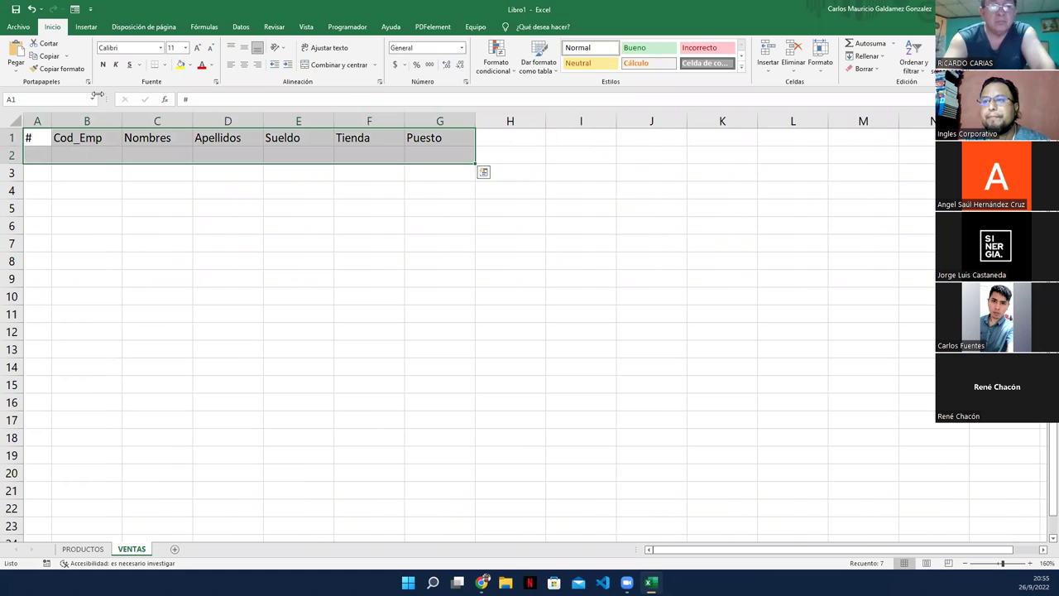
# Step: Convert A1:G2 into a table with headers, then select cell A2 and return to Inicio
pyautogui.click(89, 28)
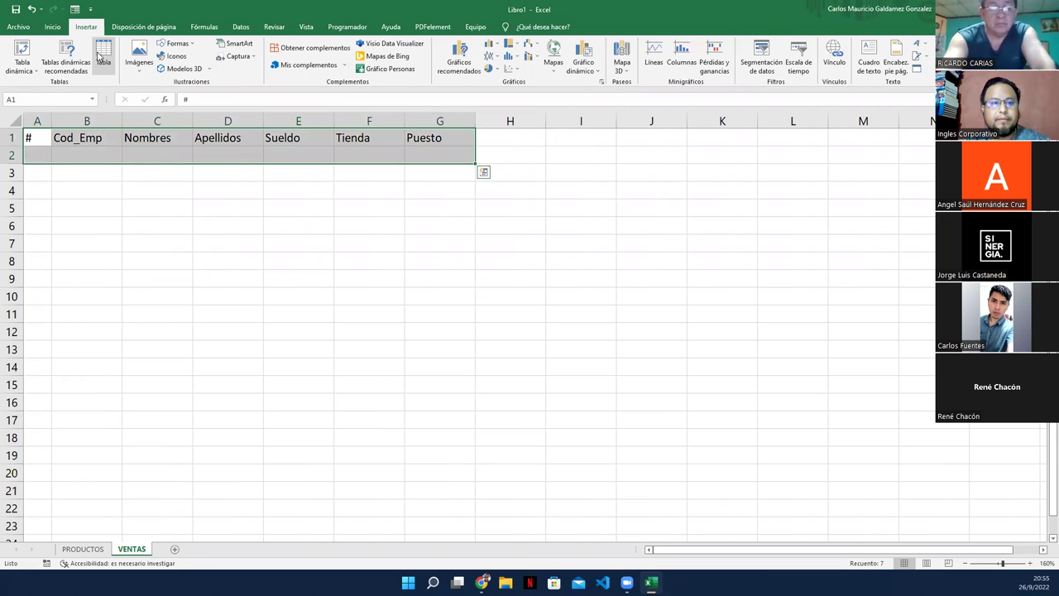
pyautogui.click(102, 56)
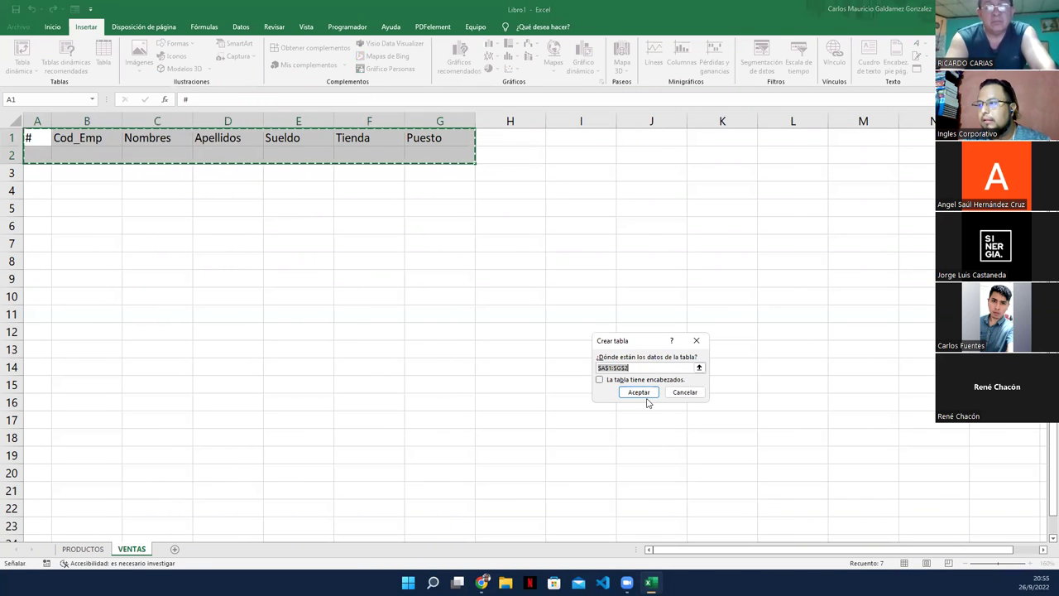
pyautogui.click(637, 380)
pyautogui.click(638, 392)
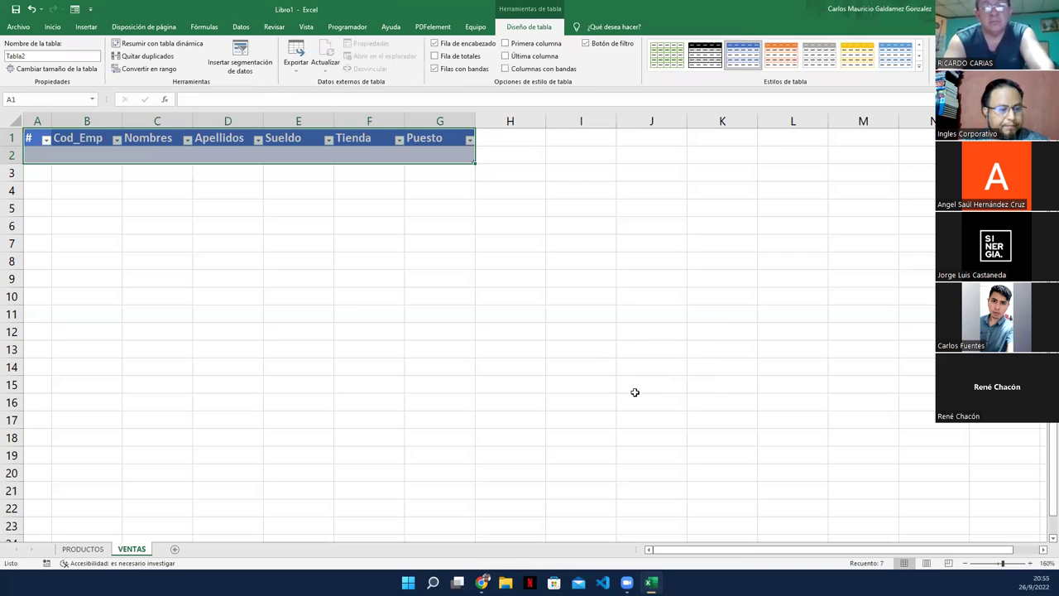
pyautogui.click(32, 153)
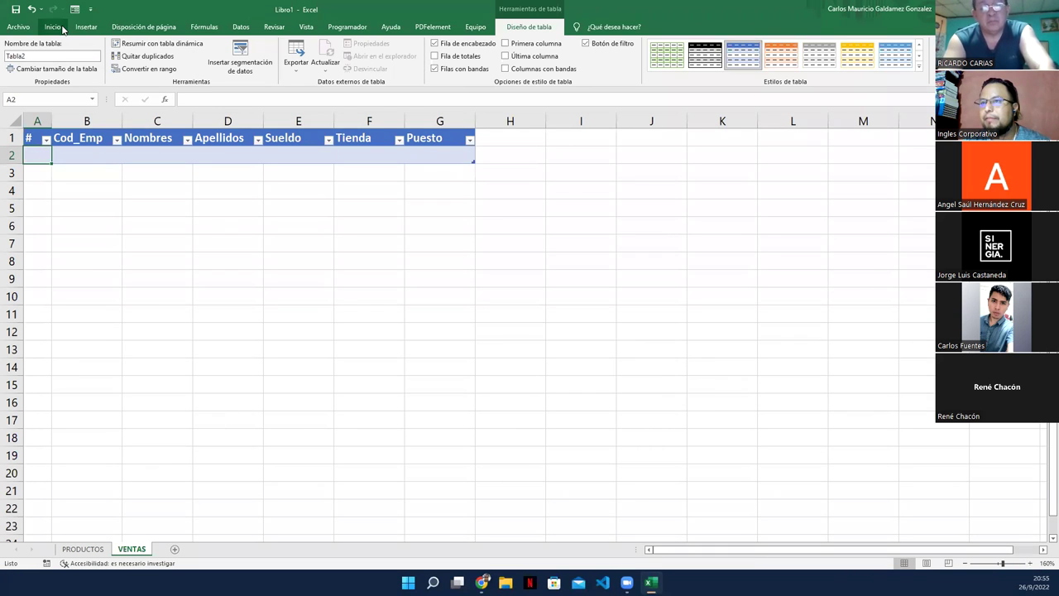
pyautogui.click(61, 26)
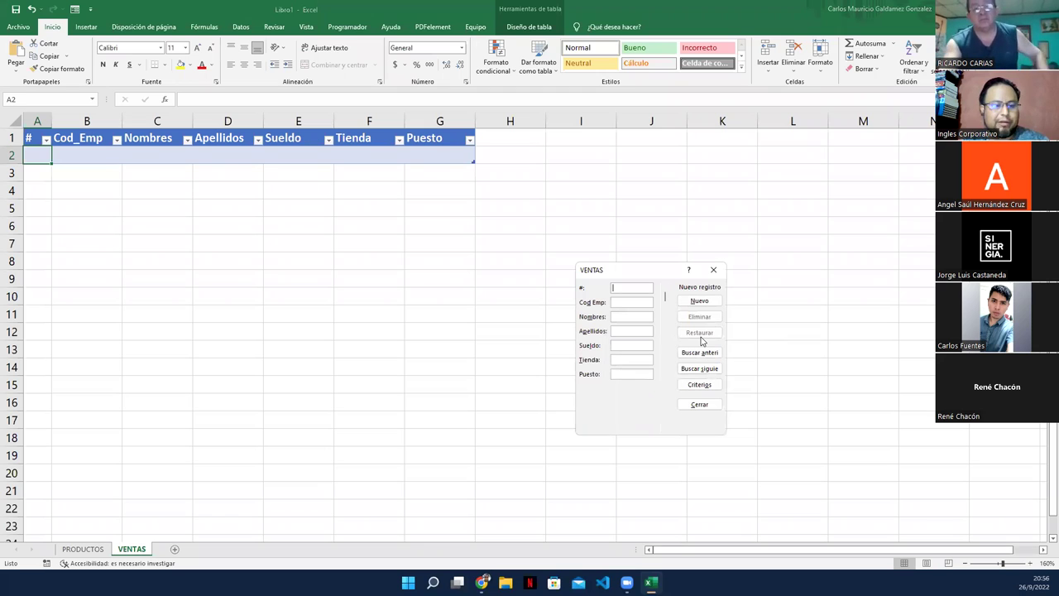
# Step: Add record # 1 via the form: employee code, name, surname, salary 385.19, TiendaA, Cajero
pyautogui.press('Tab')
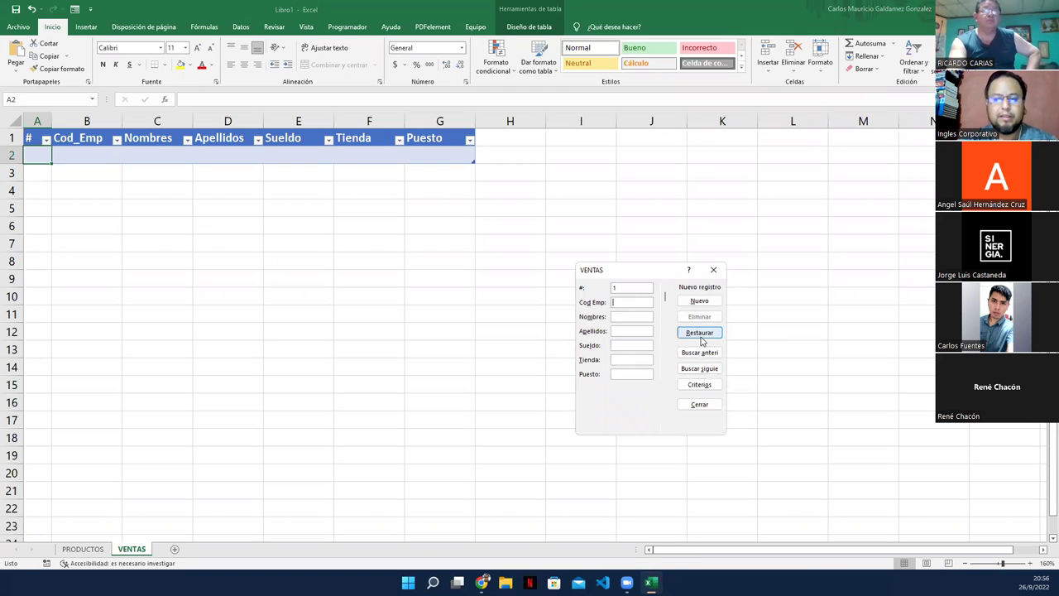
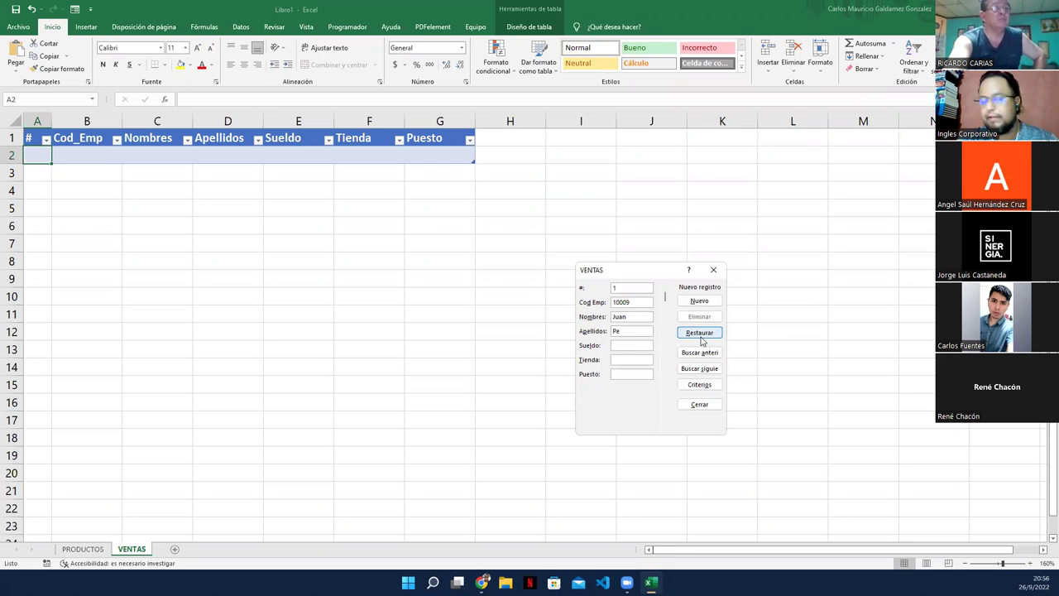
pyautogui.press('BackSpace')
pyautogui.press('BackSpace')
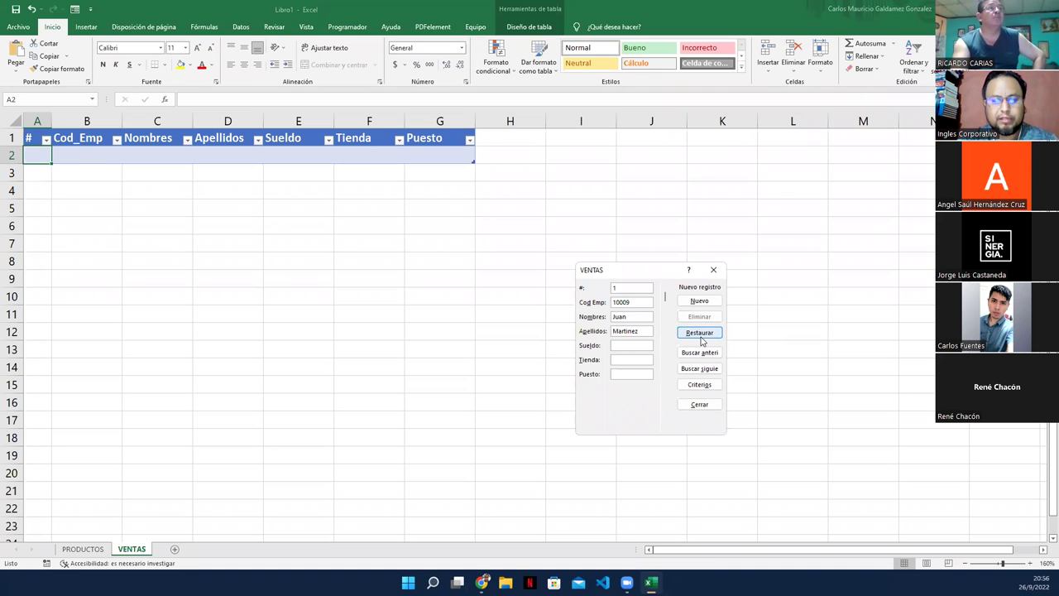
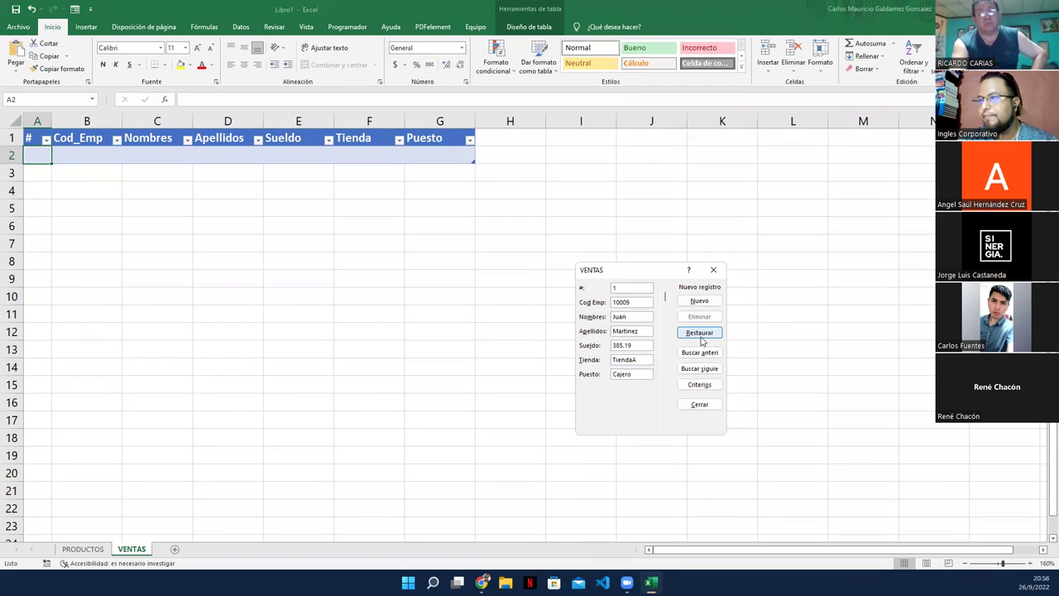
pyautogui.press('Return')
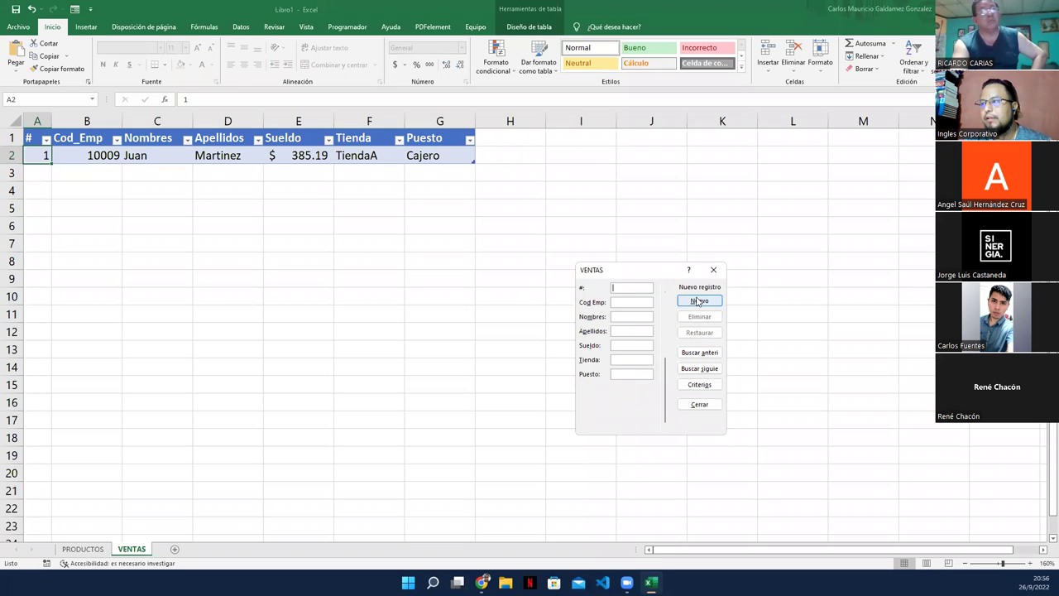
# Step: Fill the form's #, employee code, name and surname fields for record 2
pyautogui.click(636, 287)
pyautogui.write('2')
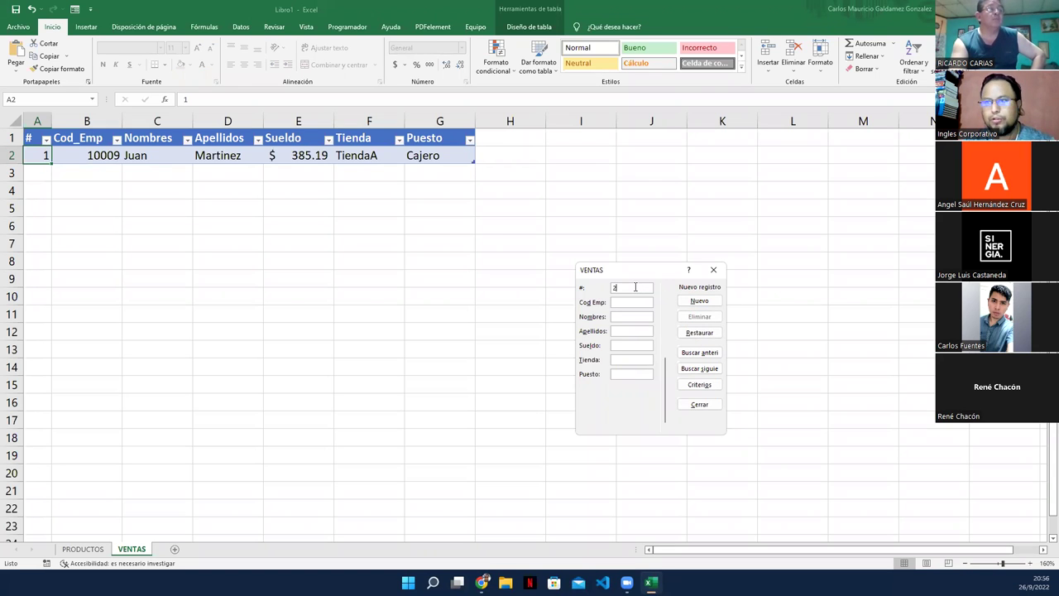
pyautogui.write('100')
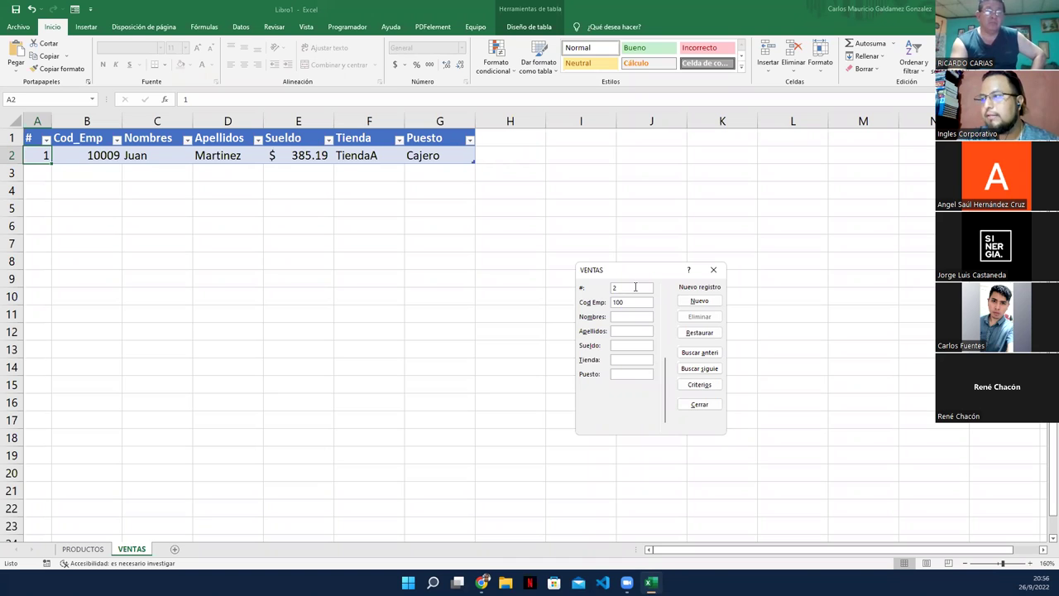
pyautogui.write('0')
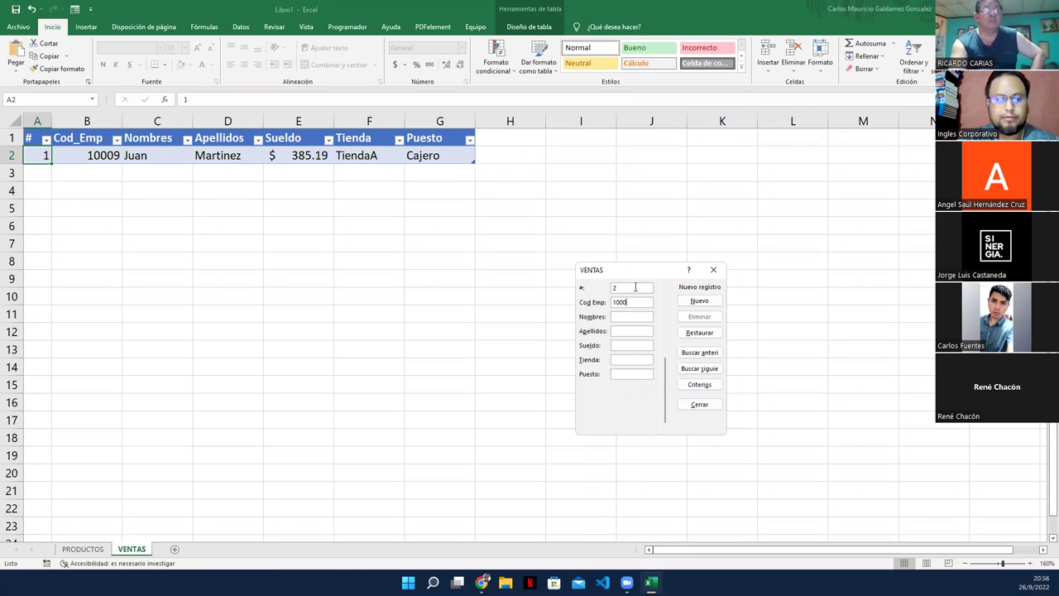
pyautogui.write('0')
pyautogui.press('Tab')
pyautogui.press('Tab')
# Step: Enter salary 450.67, Tienda TiendaA and Puesto Secretaria, then add the second record
pyautogui.write('450.67')
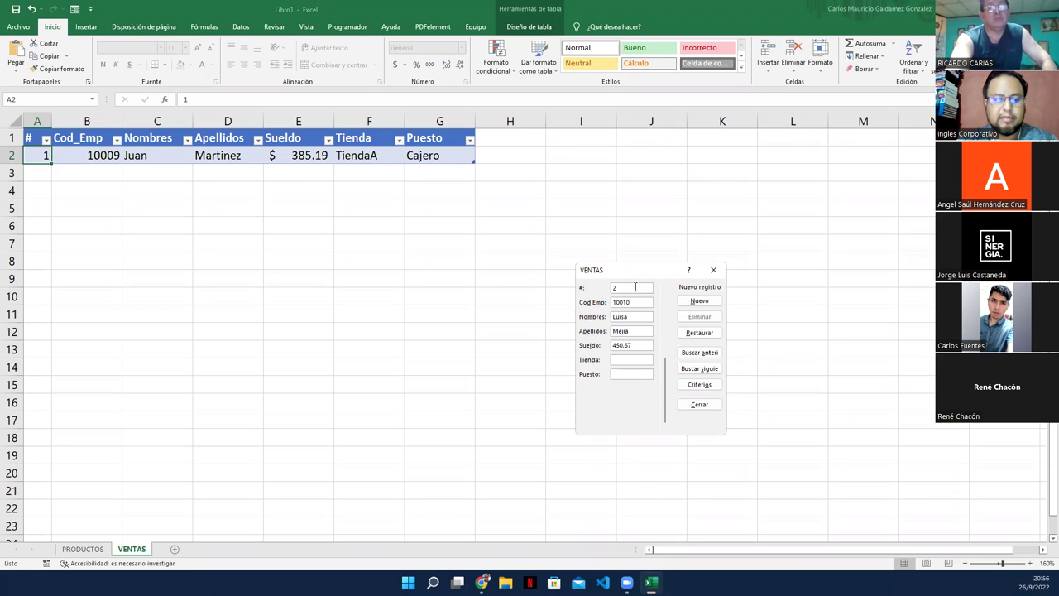
pyautogui.write('Secretaria')
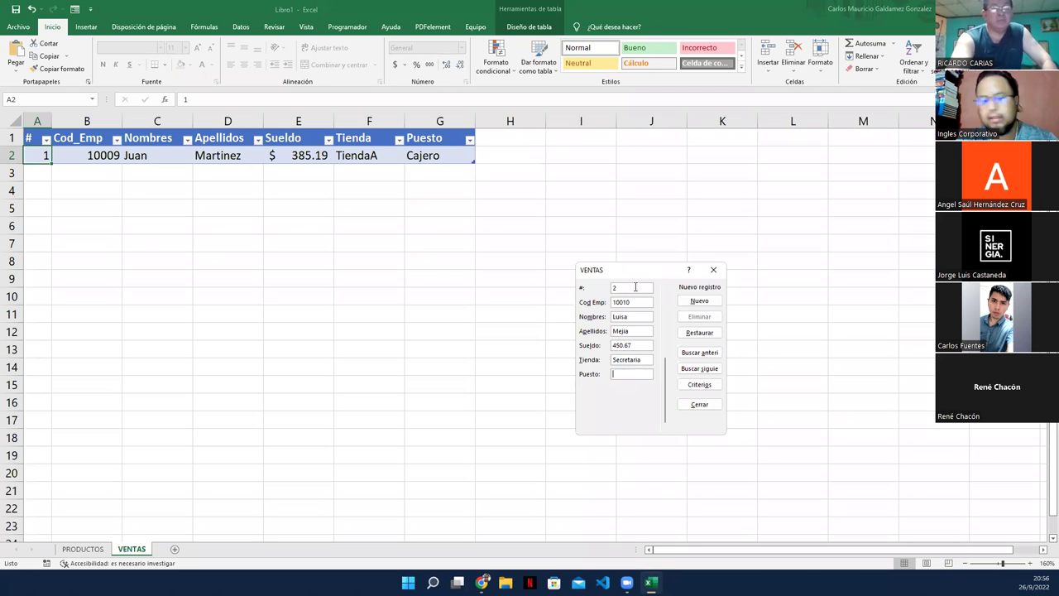
pyautogui.press('BackSpace')
pyautogui.press('BackSpace')
pyautogui.press('BackSpace')
pyautogui.press('BackSpace')
pyautogui.press('BackSpace')
pyautogui.press('BackSpace')
pyautogui.press('BackSpace')
pyautogui.press('BackSpace')
pyautogui.press('BackSpace')
pyautogui.press('BackSpace')
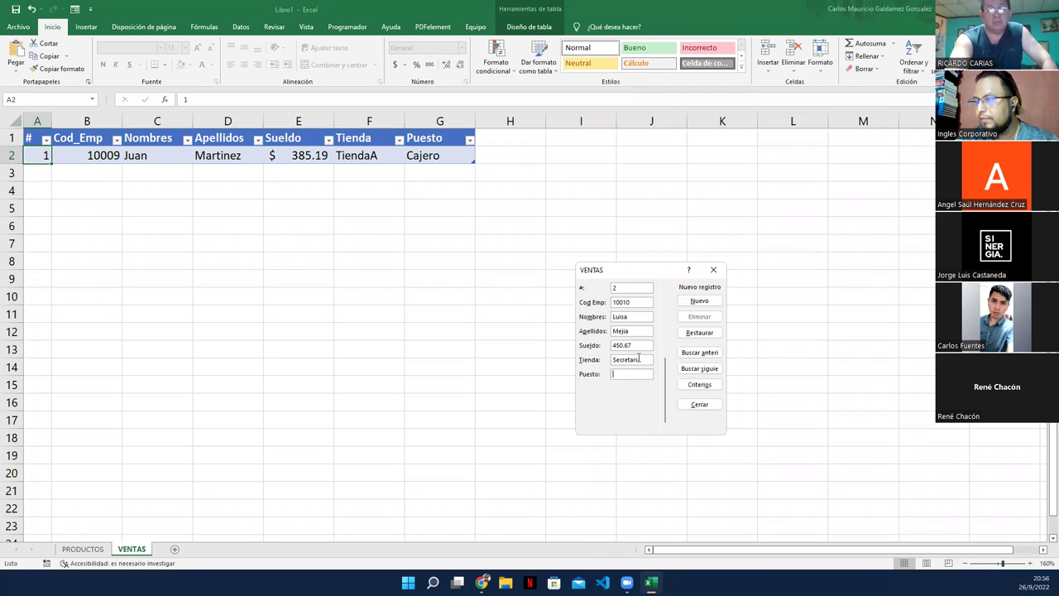
pyautogui.click(620, 372)
pyautogui.write('Secretaria')
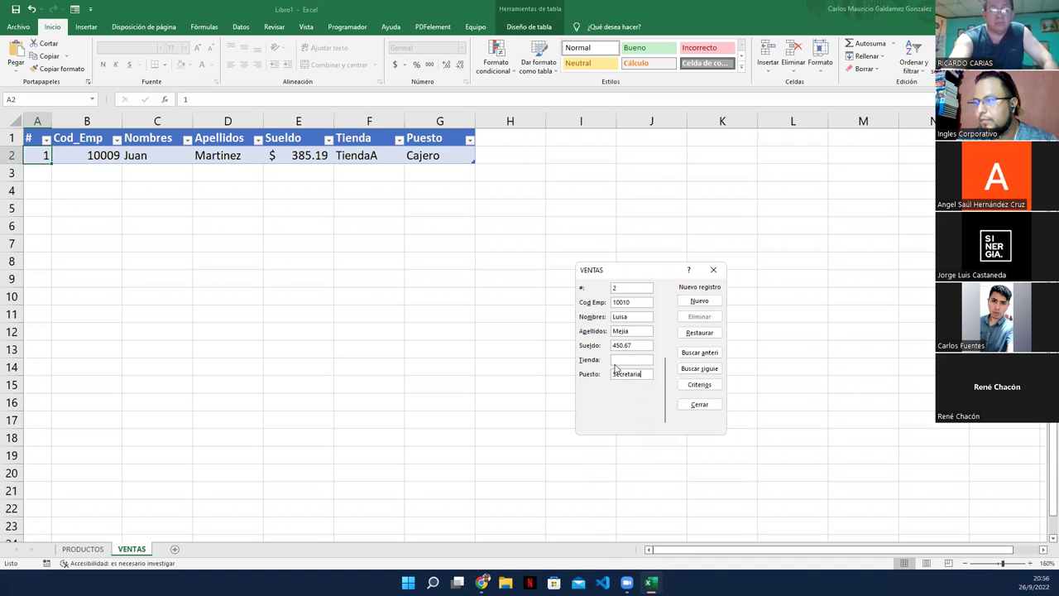
pyautogui.write('TiendaA')
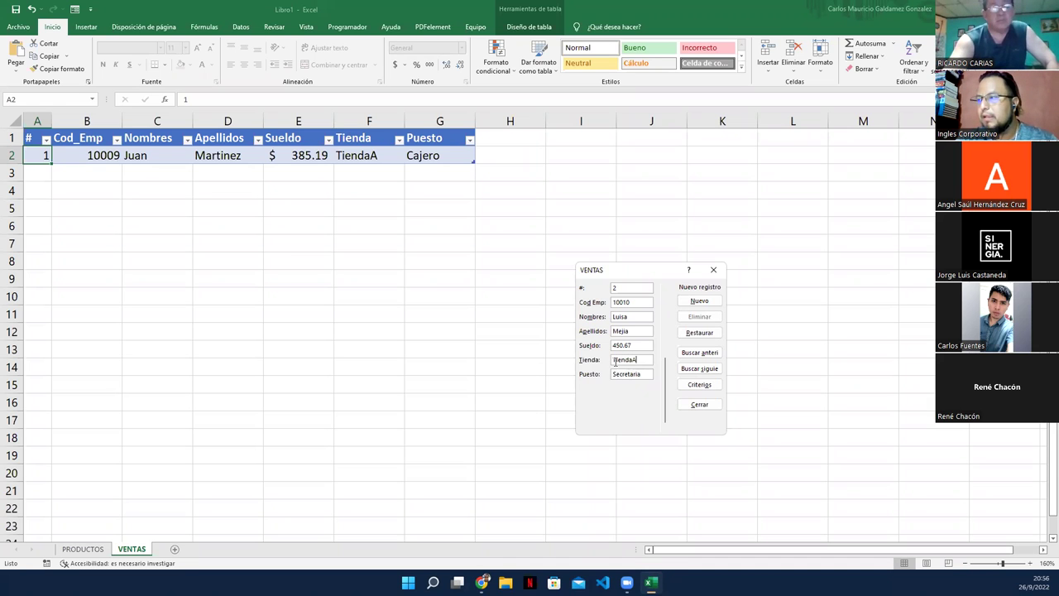
pyautogui.press('Return')
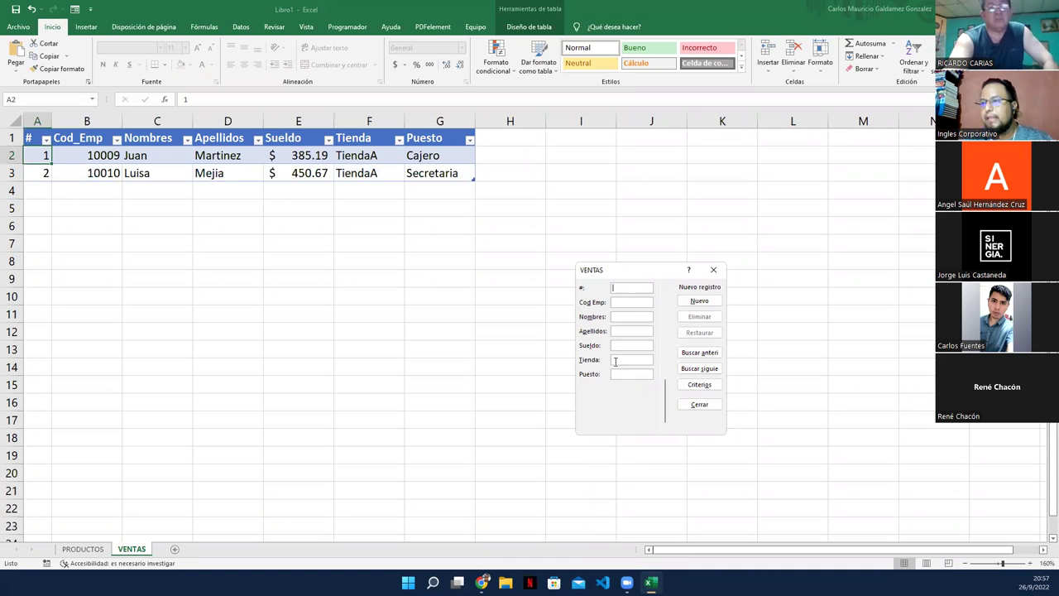
# Step: Close the data form and select cells around the table, viewing the table design options
pyautogui.click(711, 270)
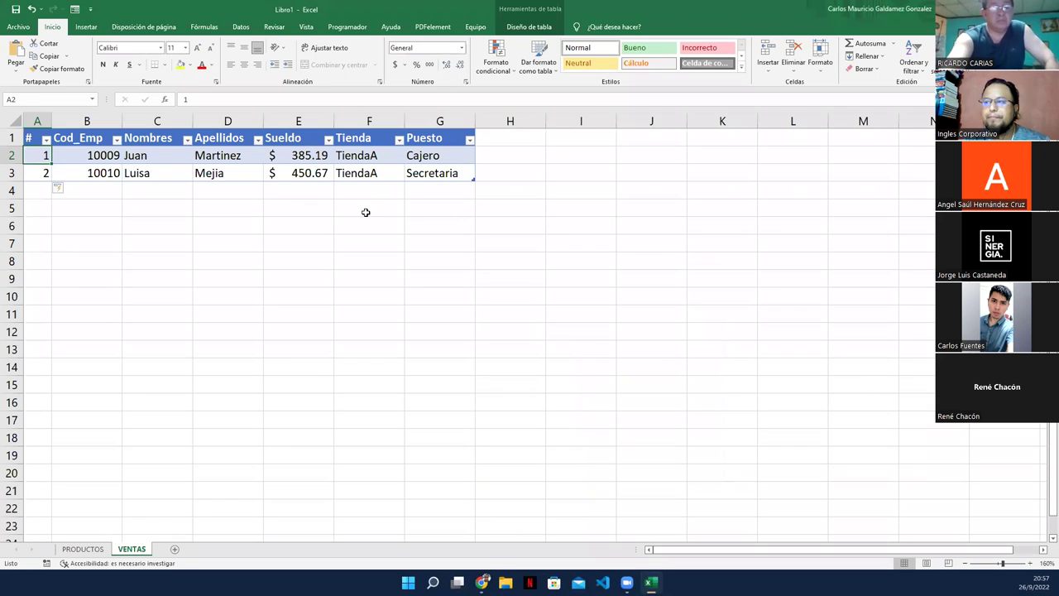
pyautogui.click(364, 212)
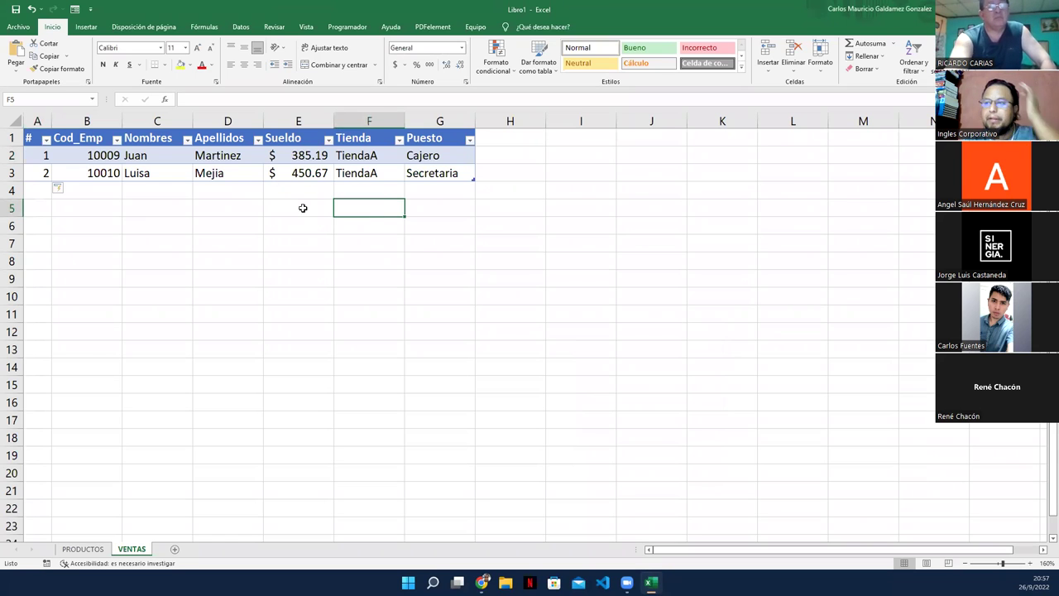
pyautogui.click(289, 185)
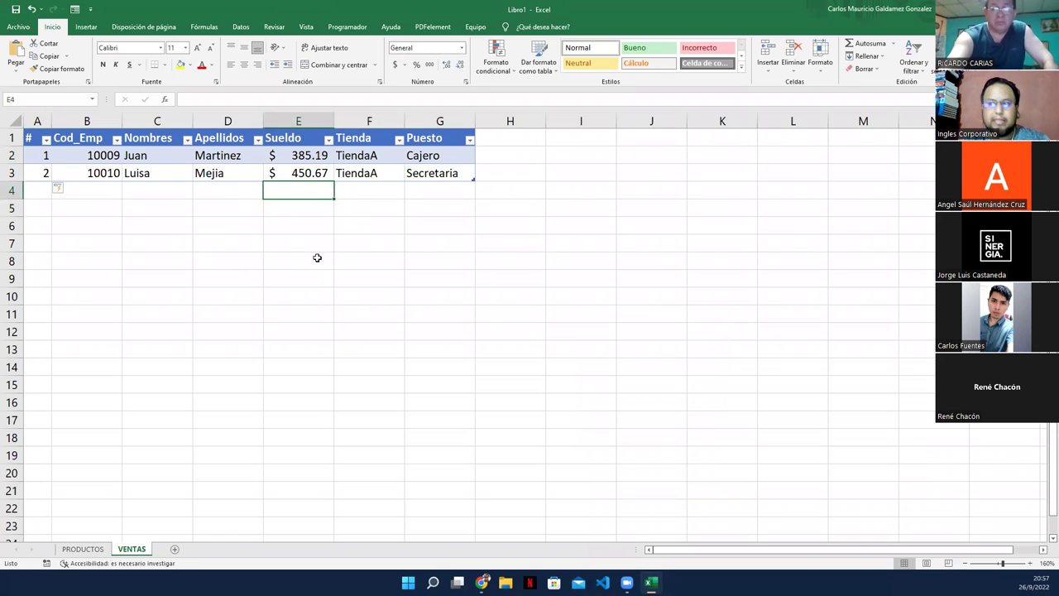
pyautogui.click(277, 161)
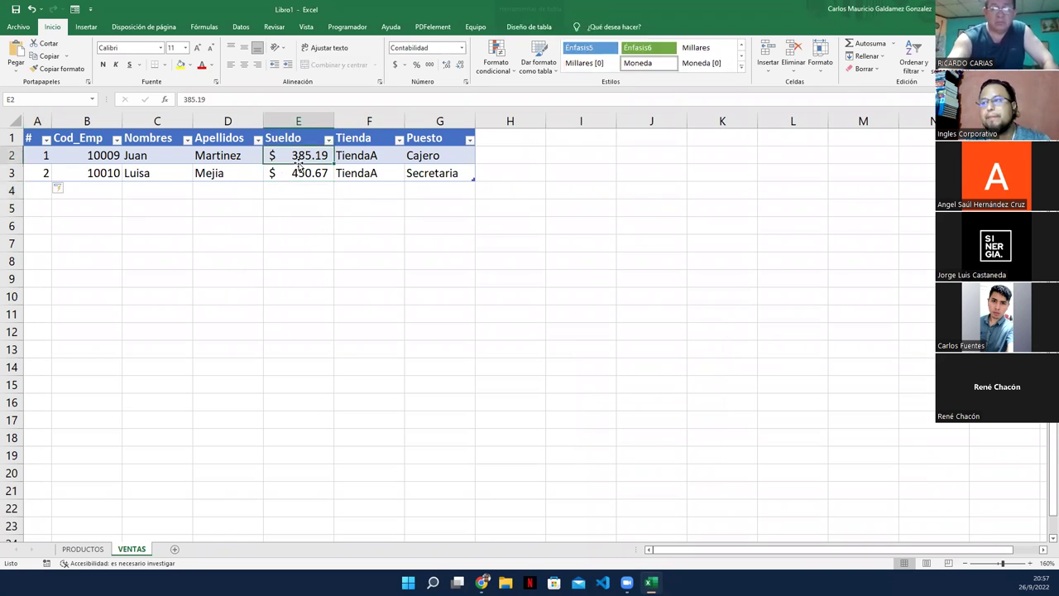
pyautogui.click(528, 26)
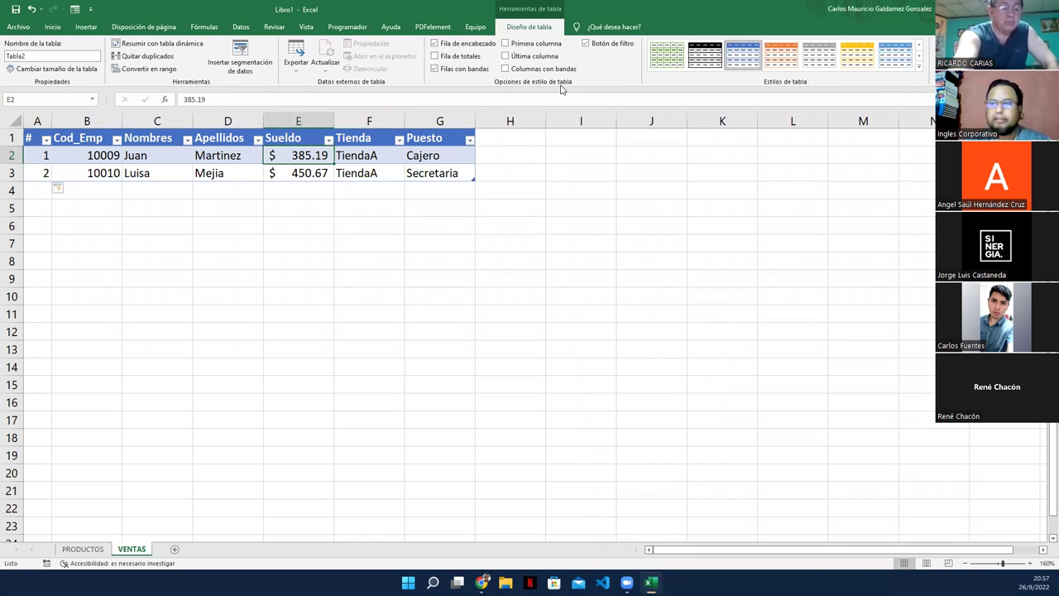
pyautogui.click(71, 209)
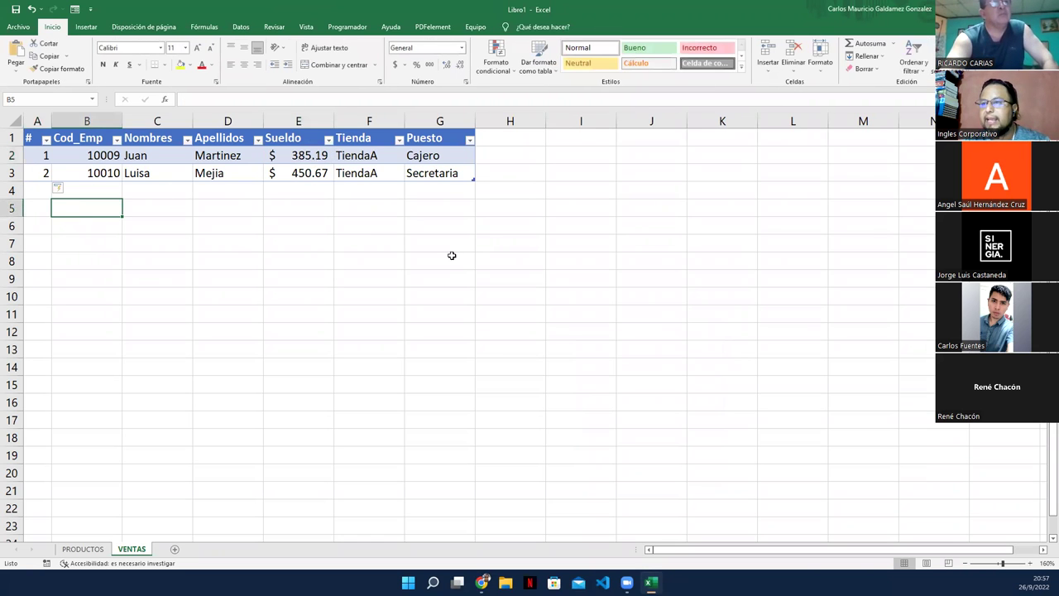
pyautogui.click(514, 173)
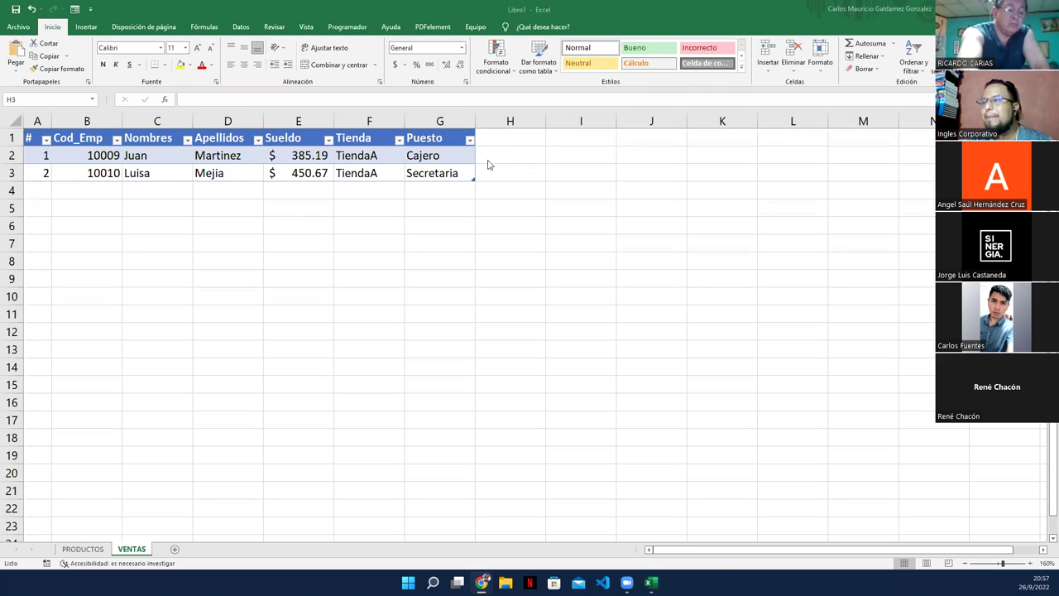
# Step: Select ranges beside the table like H1:J3 and E2:E3, then switch to the DUDAS o INQUIETUDES slide
pyautogui.click(504, 139)
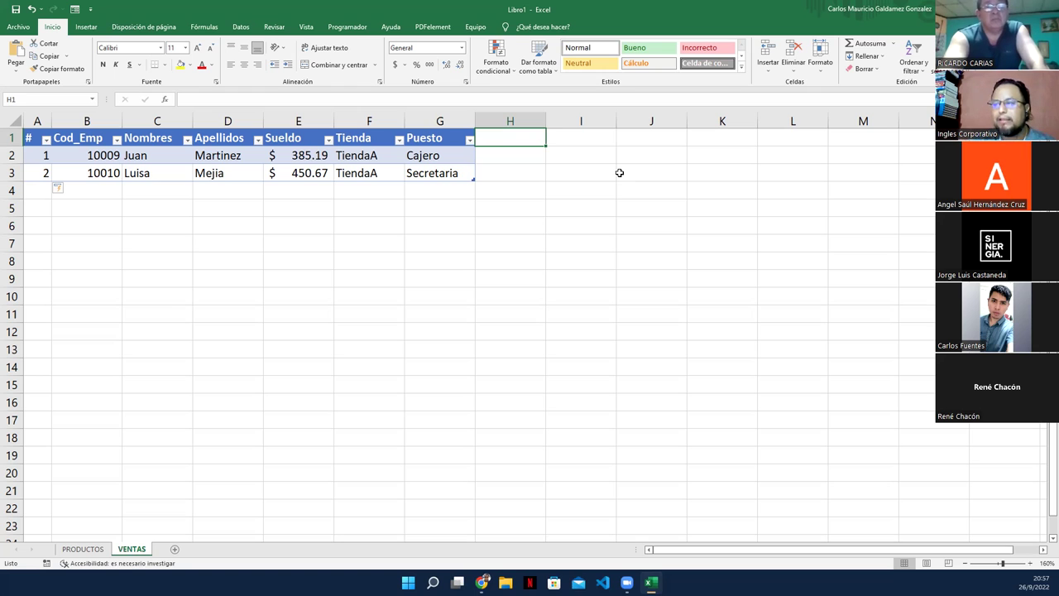
pyautogui.moveTo(516, 141); pyautogui.dragTo(651, 138)
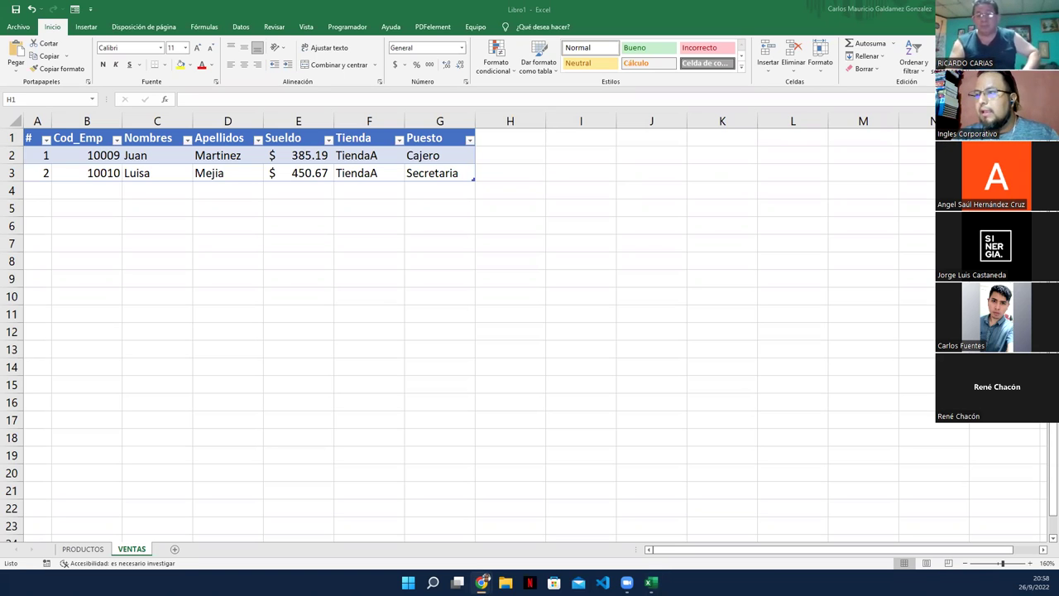
pyautogui.click(499, 141)
pyautogui.hotkey('shift', 'Right')
pyautogui.hotkey('shift', 'Right')
pyautogui.moveTo(499, 141); pyautogui.dragTo(655, 176)
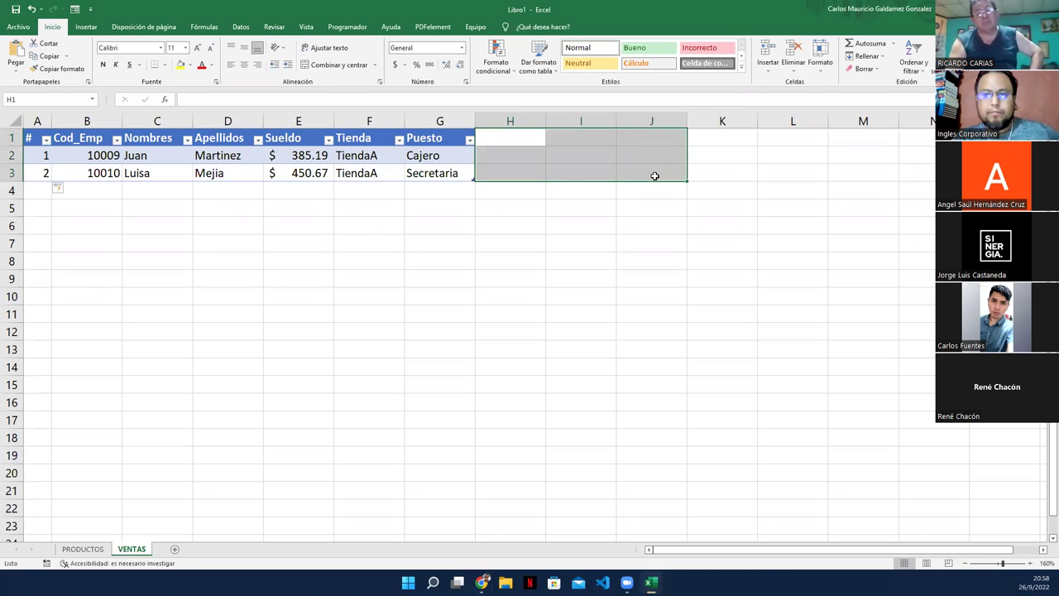
pyautogui.click(547, 170)
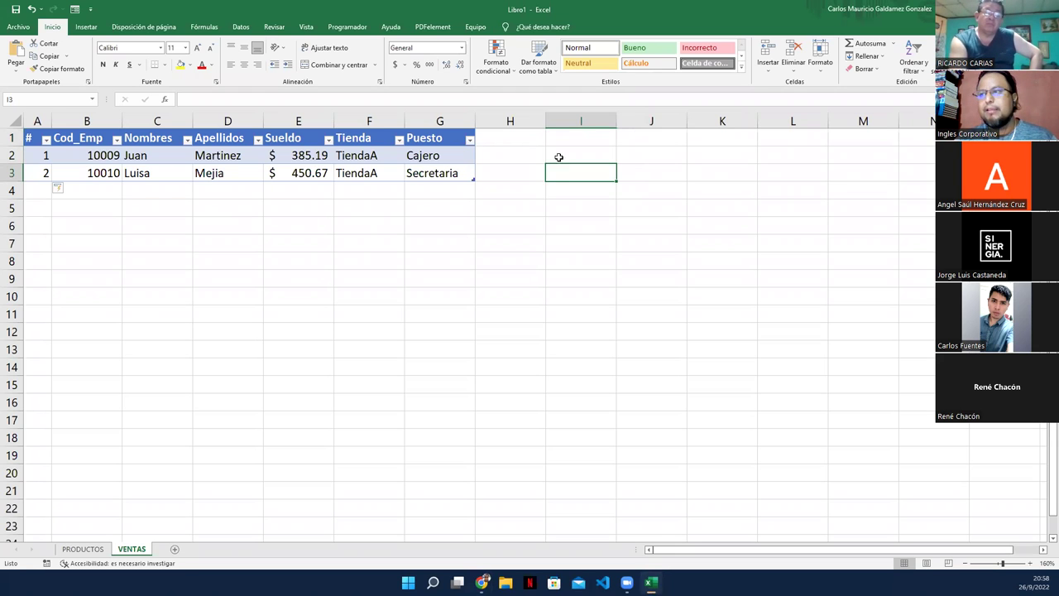
pyautogui.moveTo(288, 154); pyautogui.dragTo(291, 172)
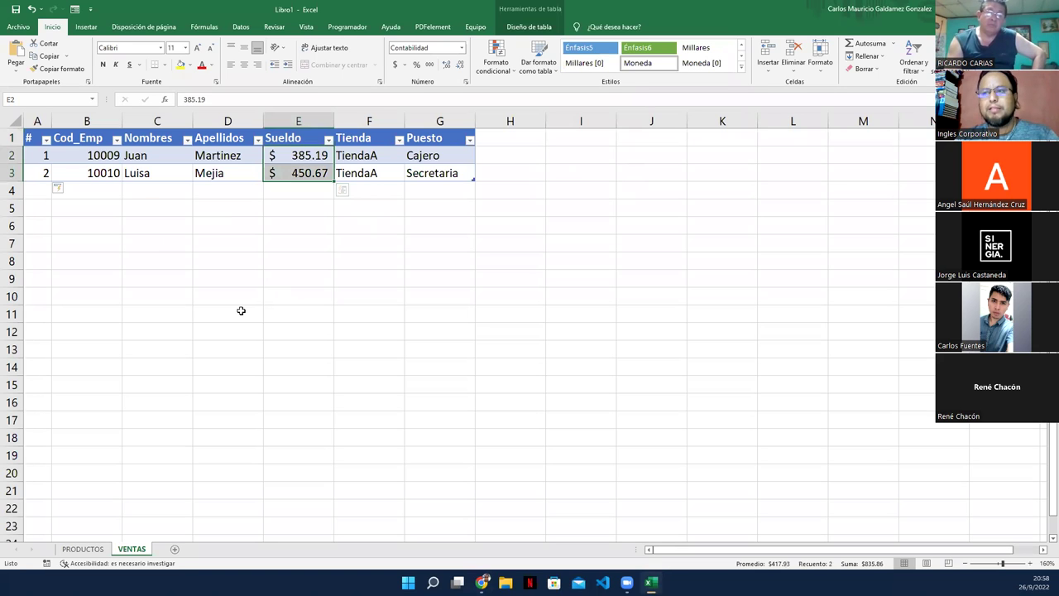
pyautogui.click(510, 139)
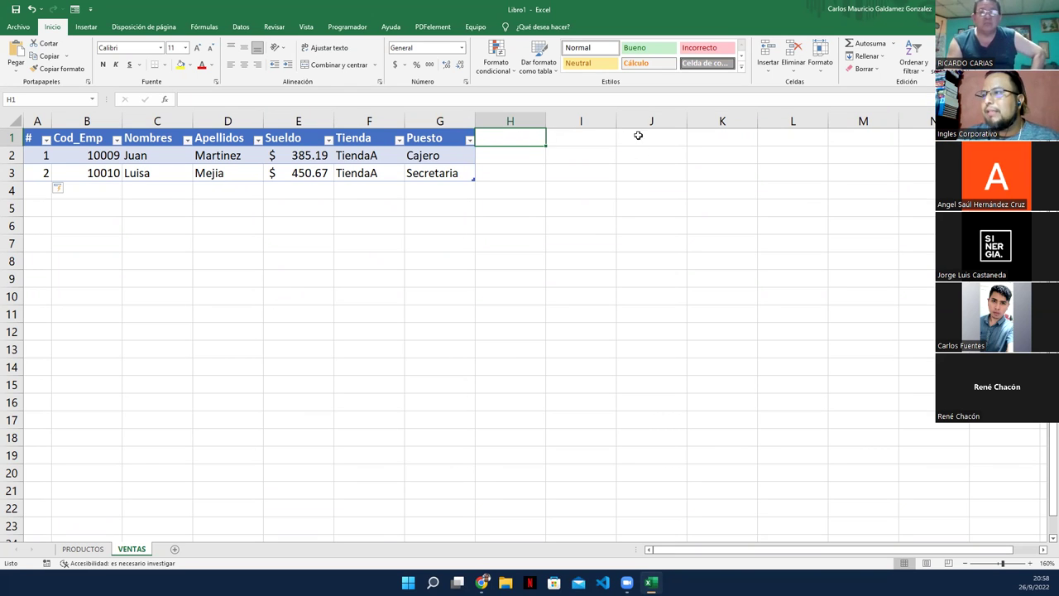
pyautogui.moveTo(501, 135); pyautogui.dragTo(557, 137)
pyautogui.moveTo(631, 139); pyautogui.dragTo(508, 175)
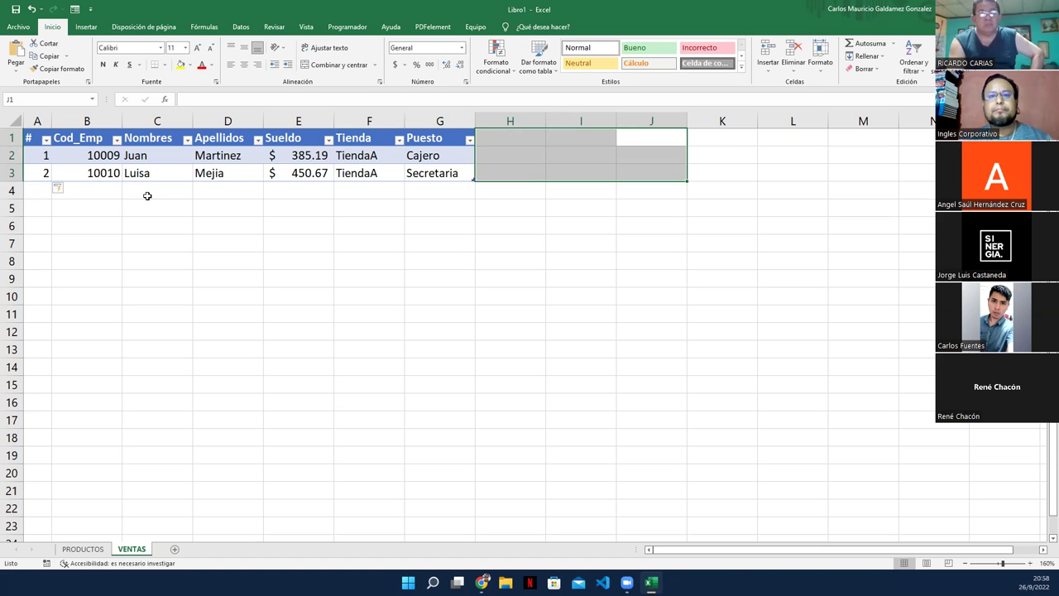
pyautogui.click(147, 204)
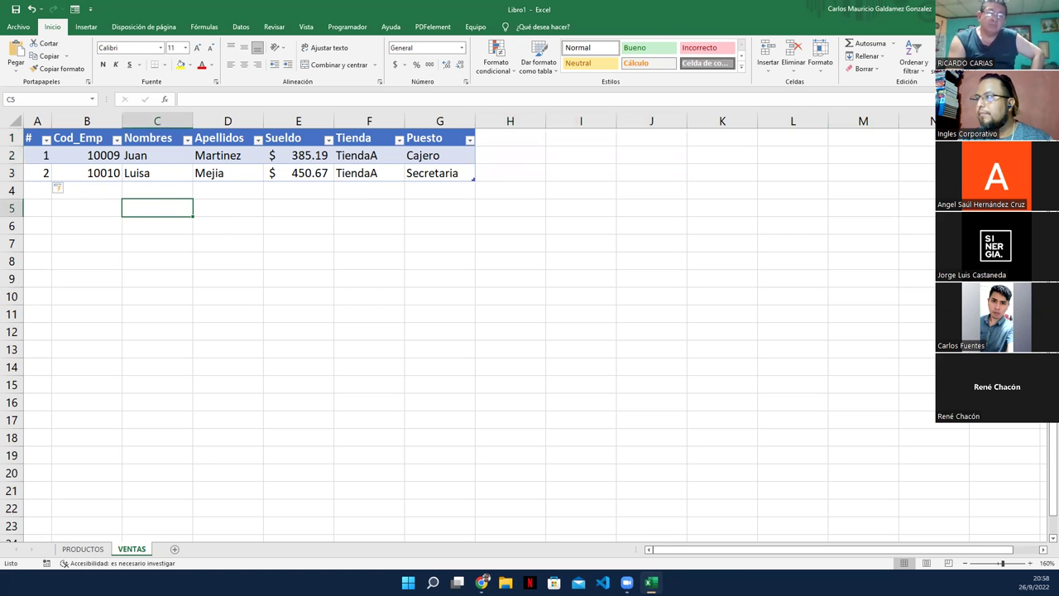
pyautogui.hotkey('alt', 'Tab')
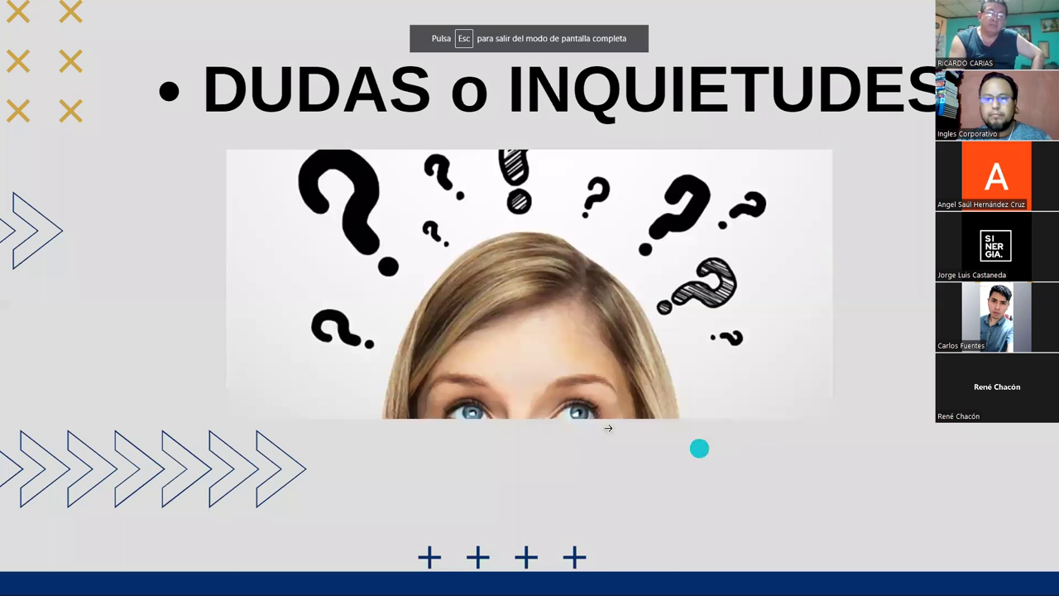